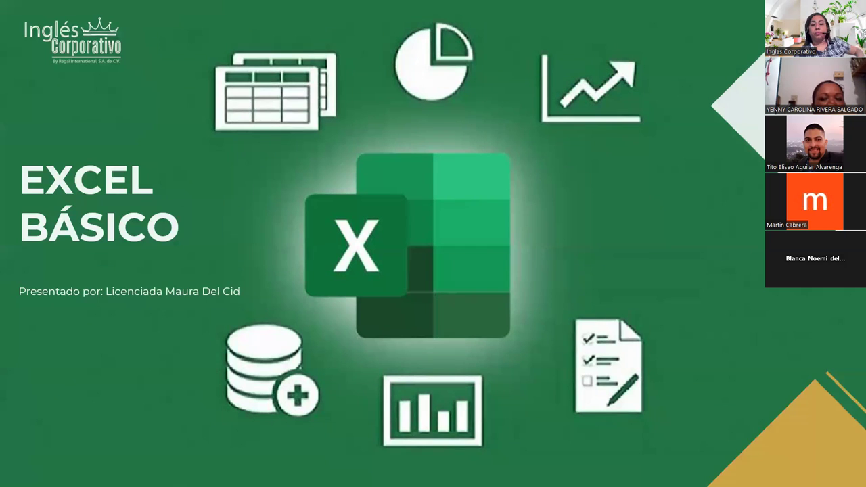
# Advance the slideshow three slides, past Sesión 15 and the Agenda, to CONTENIDO SESIÓN 15
pyautogui.press('Right')
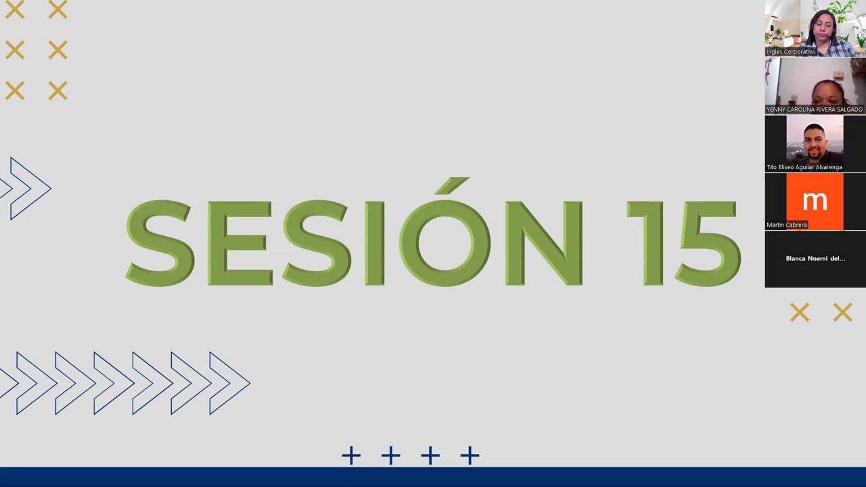
pyautogui.press('Right')
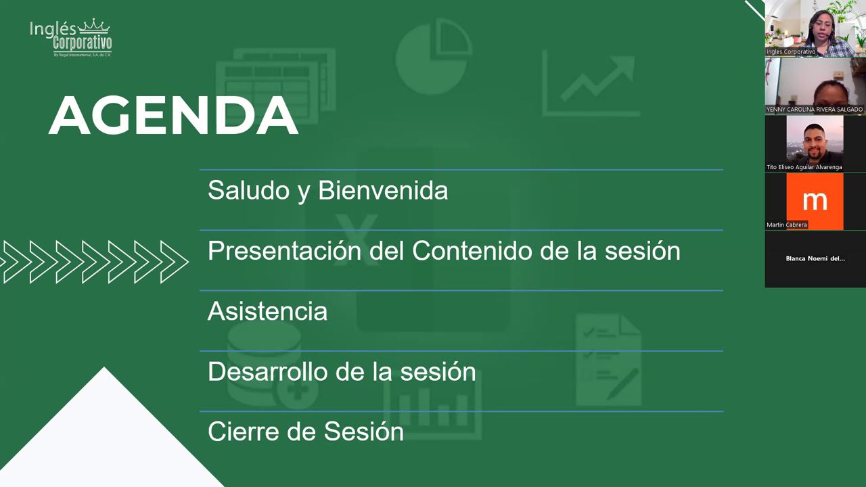
pyautogui.press('Right')
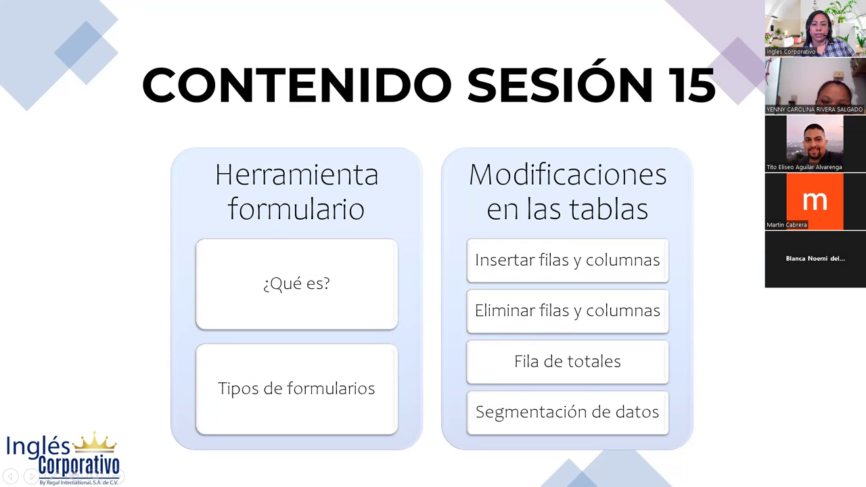
# Advance past the session objective slide to the HERRAMIENTA FORMULARIOS slide
pyautogui.press('Right')
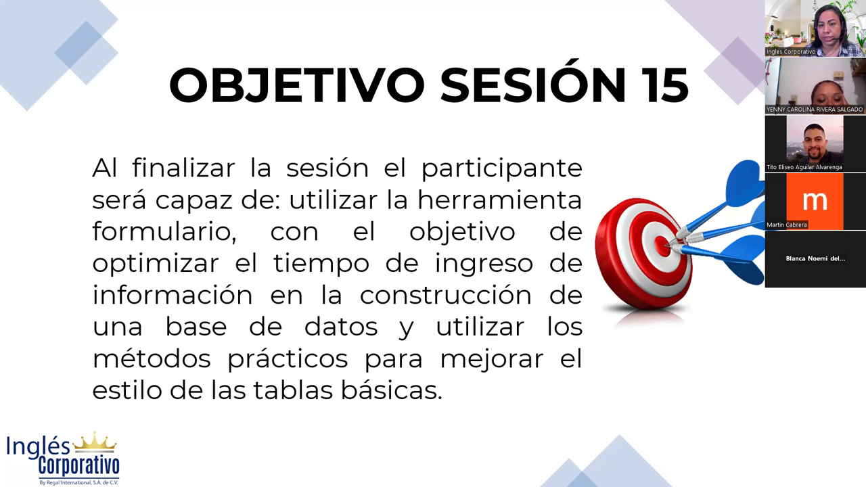
pyautogui.press('Right')
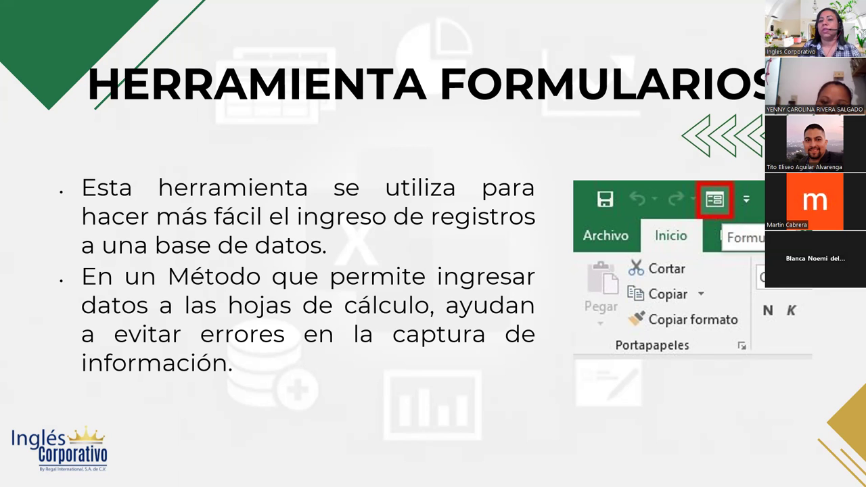
# Advance past the form-creation slide to the TIPOS DE FORMULARIOS slide
pyautogui.press('Right')
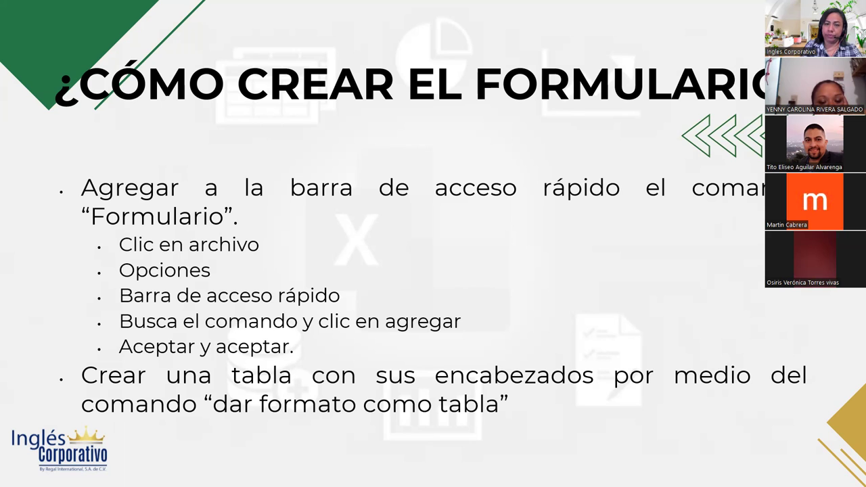
pyautogui.press('Right')
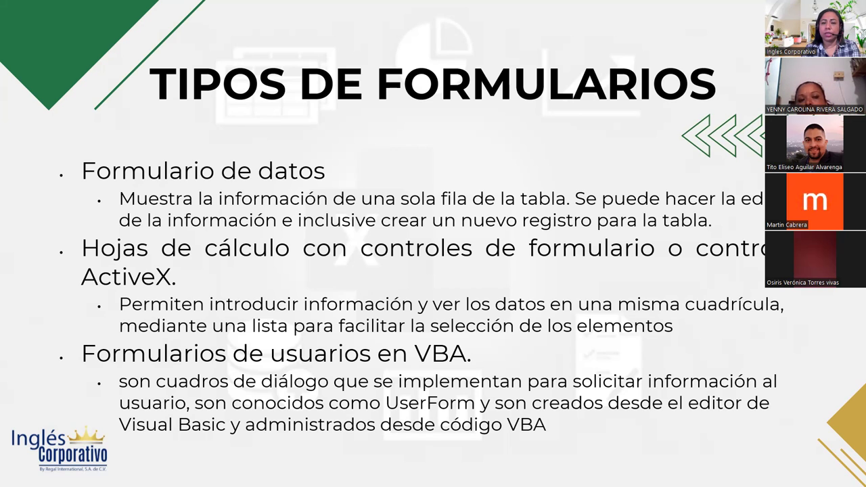
# Advance through the data-form creation slide to the PRÁCTICA FORMULARIOS slide
pyautogui.press('Right')
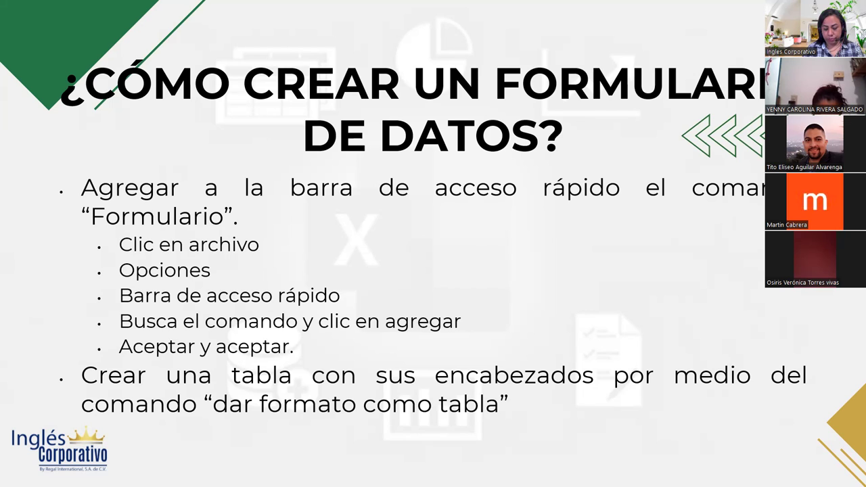
pyautogui.press('Right')
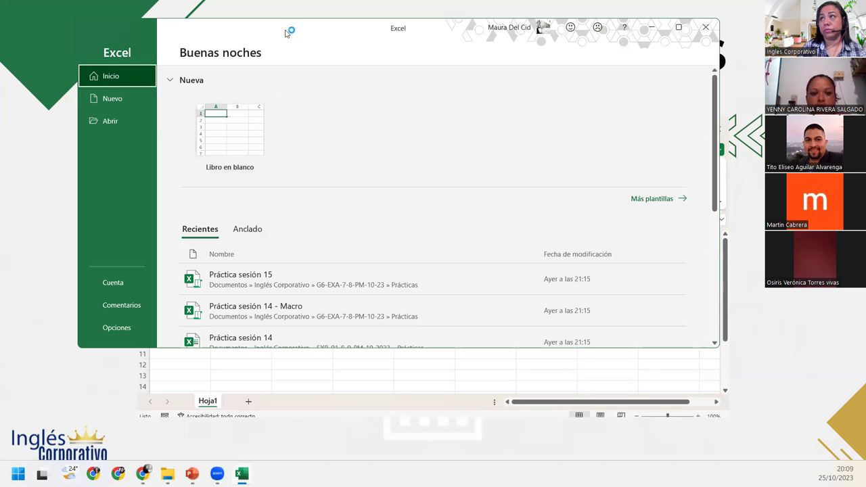
# Maximize Excel, create the blank workbook Libro1 and bring it back into focus
pyautogui.doubleClick(286, 33)
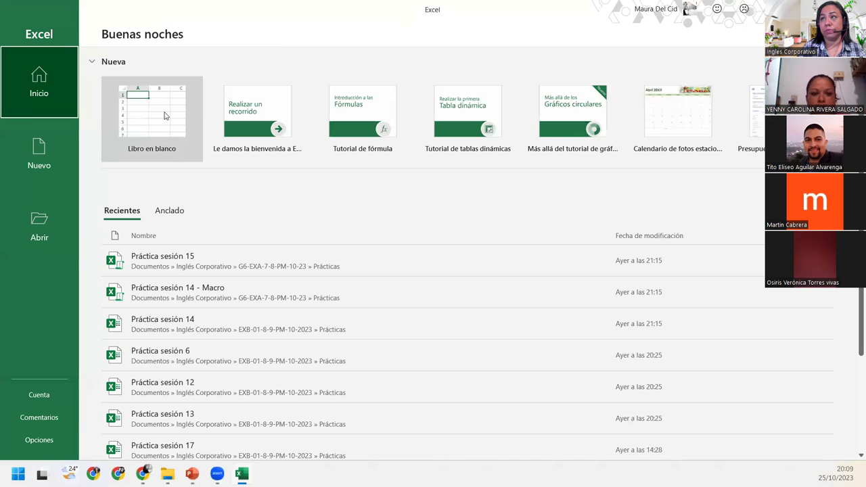
pyautogui.click(163, 113)
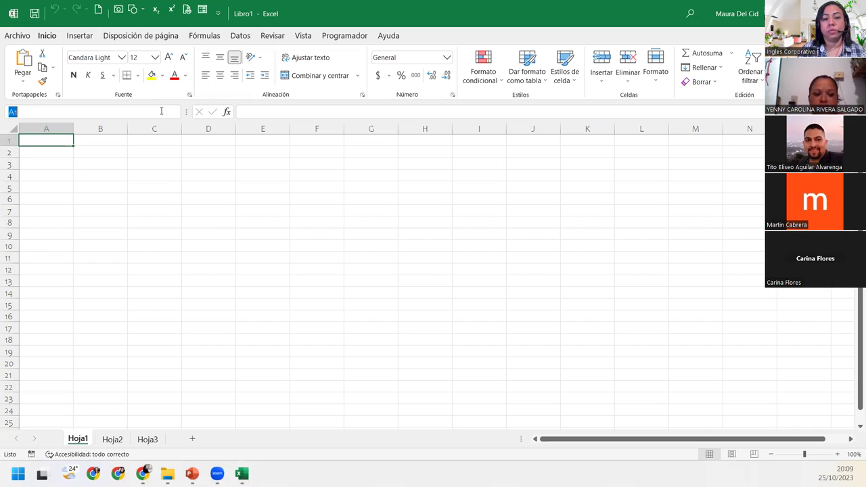
pyautogui.press('super')
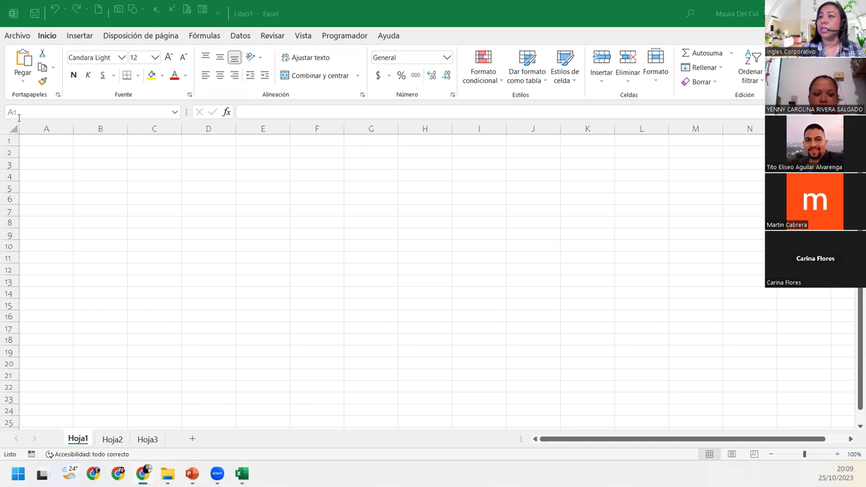
pyautogui.hotkey('alt', 'Tab')
# Go to Excel Options' Quick Access Toolbar page and expand the 'Comandos disponibles en' categories
pyautogui.click(27, 41)
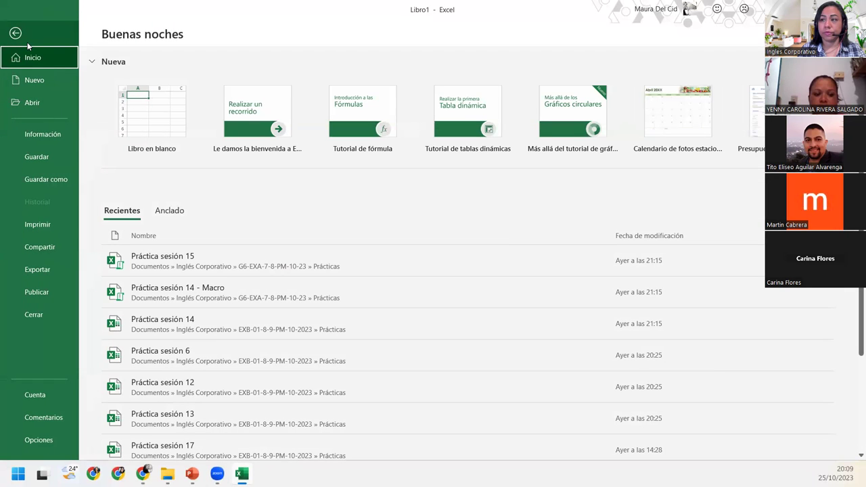
pyautogui.click(47, 451)
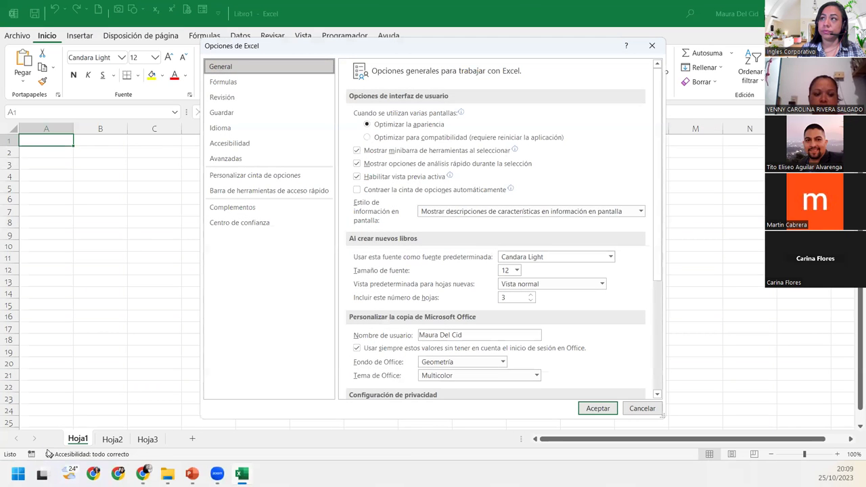
pyautogui.click(261, 192)
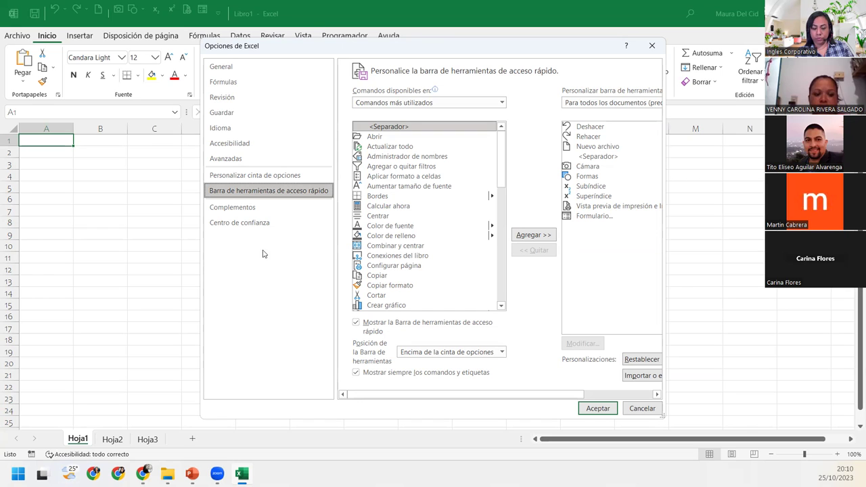
pyautogui.click(389, 102)
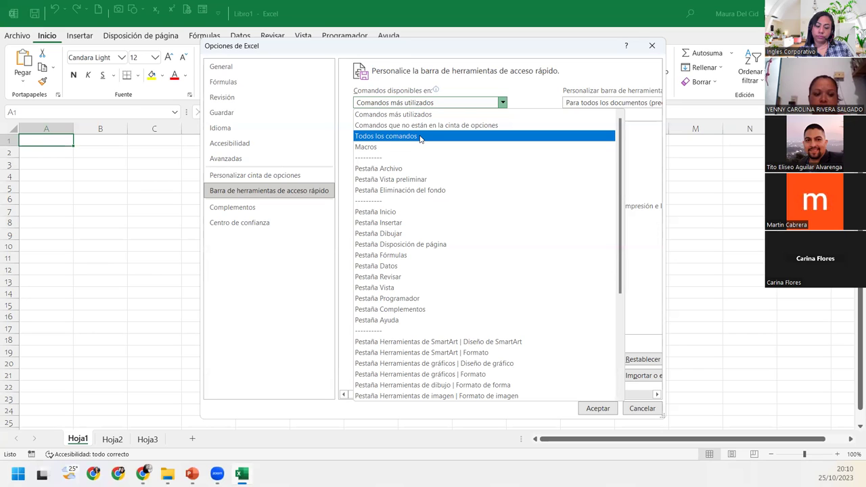
# List 'Todos los comandos' and select Formulario... in the toolbar's command list
pyautogui.click(419, 138)
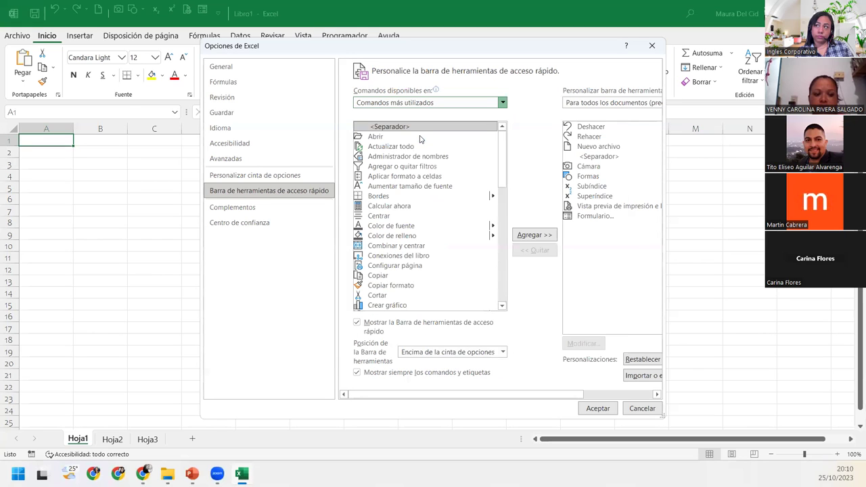
pyautogui.click(472, 102)
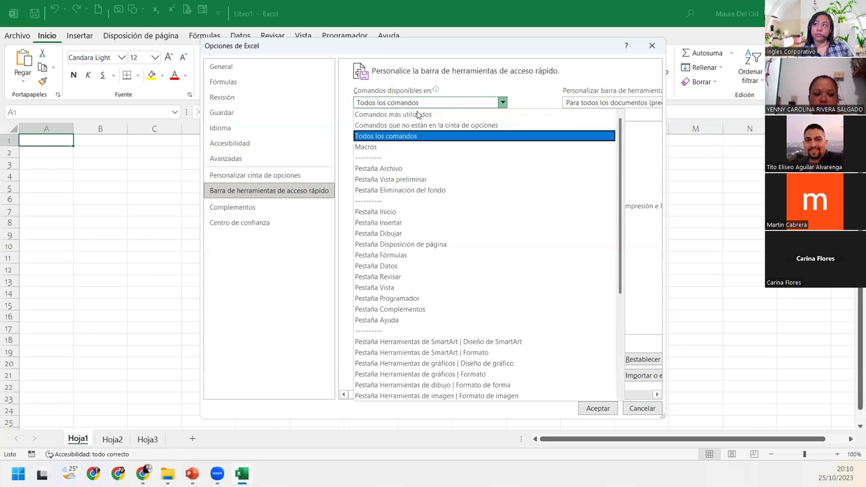
pyautogui.click(373, 138)
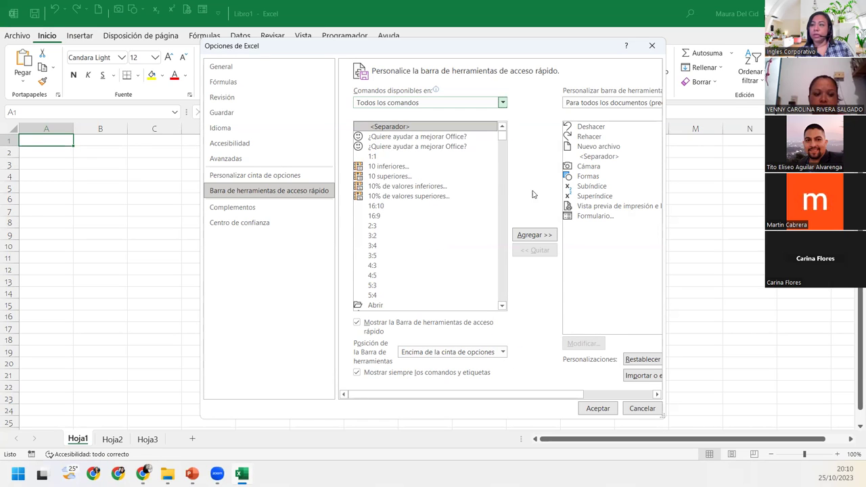
pyautogui.moveTo(503, 138); pyautogui.dragTo(501, 214)
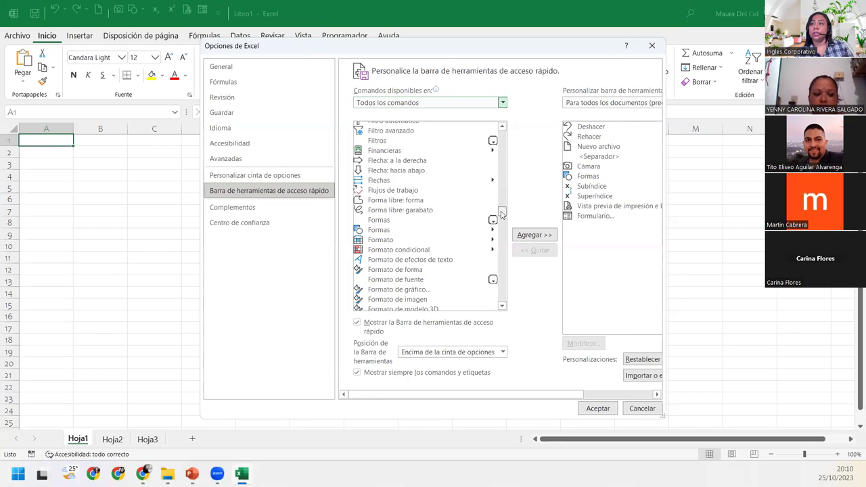
pyautogui.click(594, 217)
# Remove Formulario… from the toolbar list, then find and select it among all commands
pyautogui.click(545, 251)
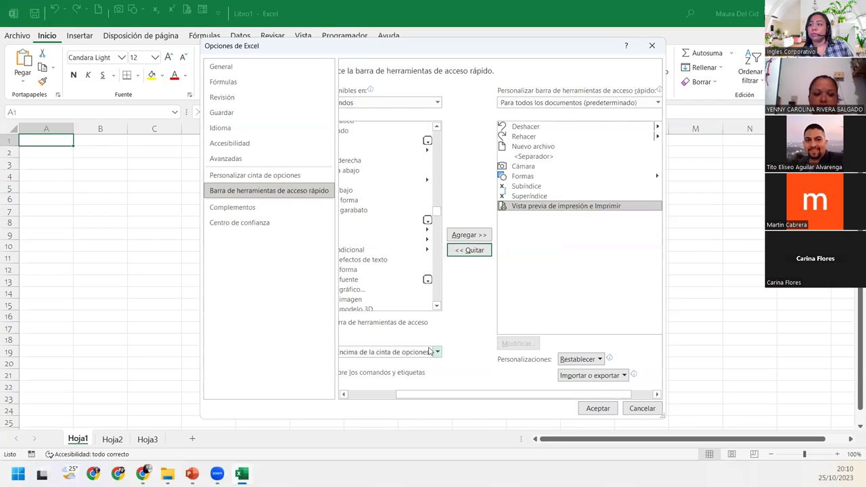
pyautogui.moveTo(436, 397); pyautogui.dragTo(387, 397)
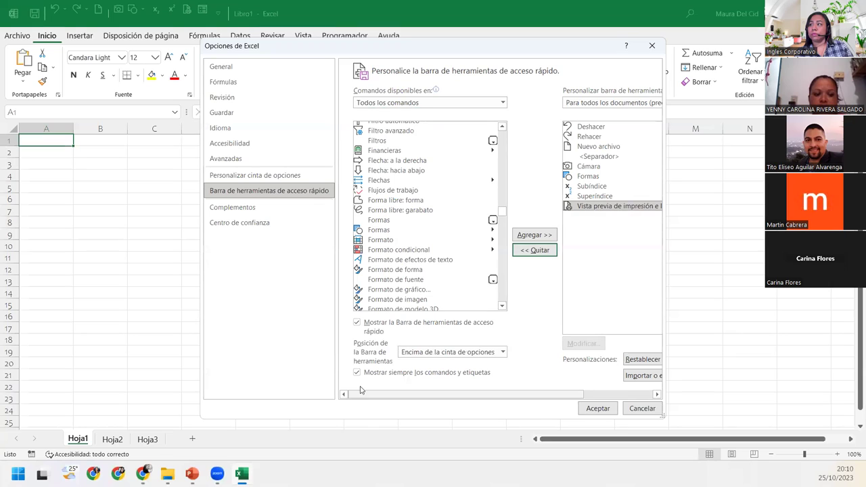
pyautogui.click(411, 263)
pyautogui.scroll(-2, 411, 265)
pyautogui.scroll(-2, 411, 266)
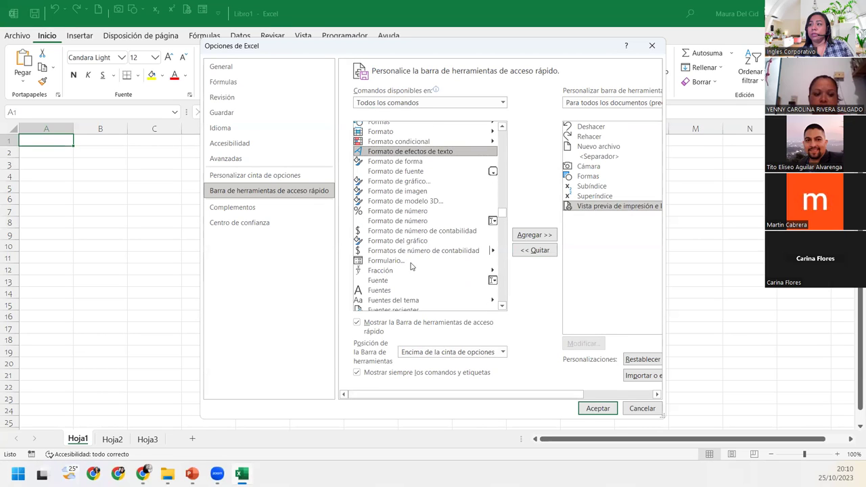
pyautogui.click(389, 261)
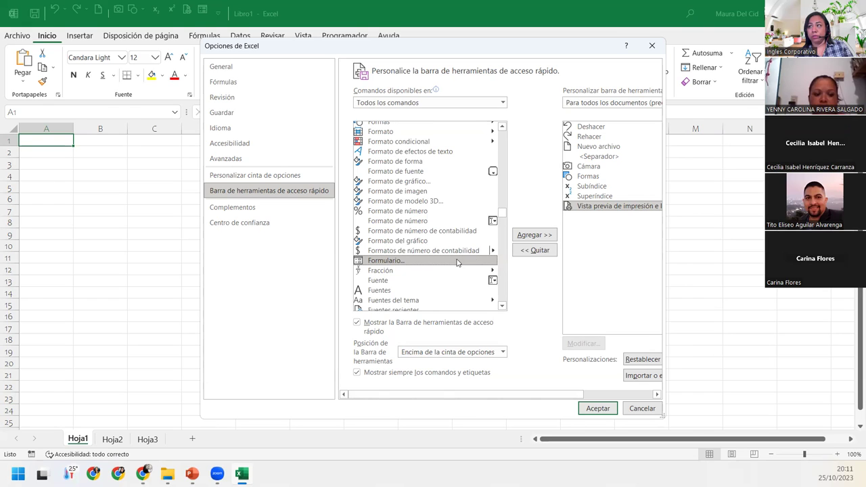
# Add Formulario… to the Quick Access Toolbar, accept the options, select A1, then switch to PowerPoint
pyautogui.click(554, 236)
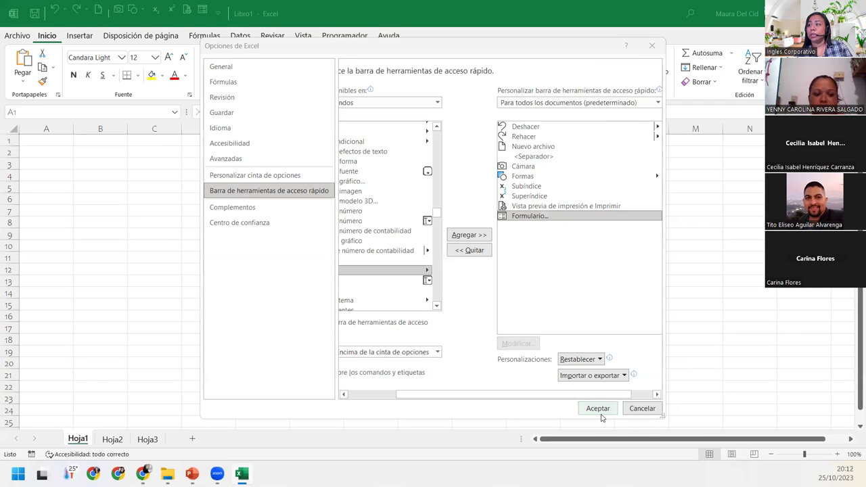
pyautogui.click(598, 409)
pyautogui.click(142, 140)
pyautogui.click(61, 141)
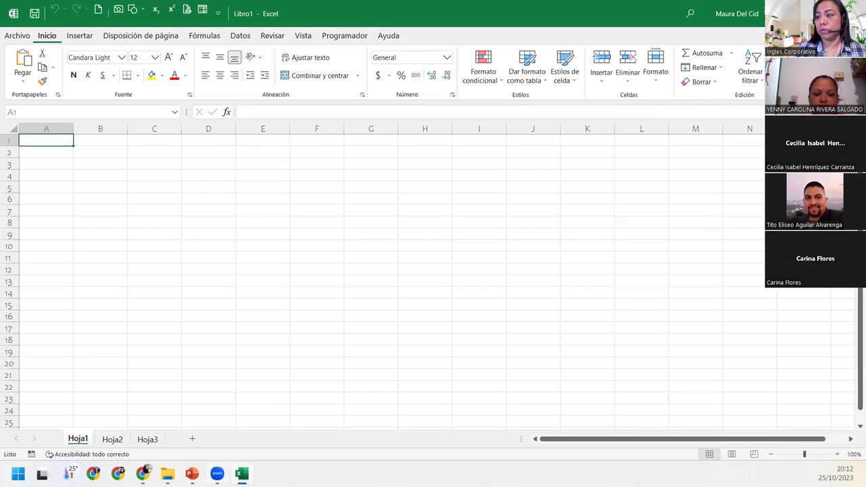
pyautogui.click(192, 472)
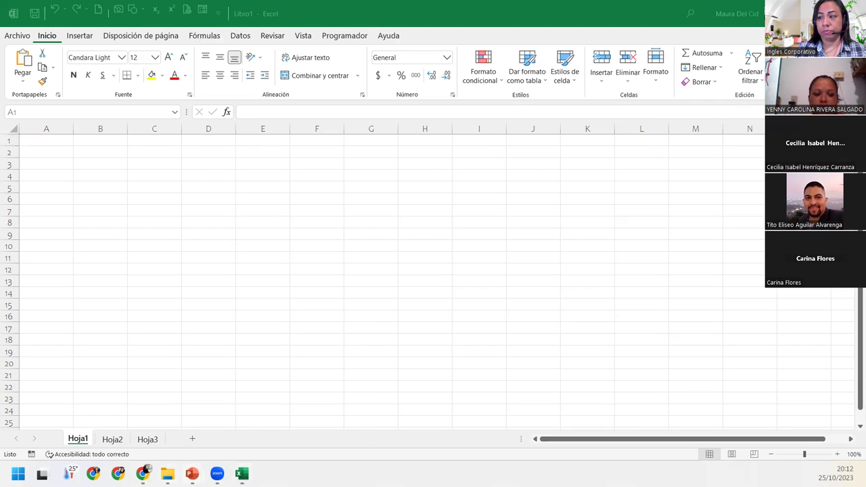
pyautogui.moveTo(192, 471)
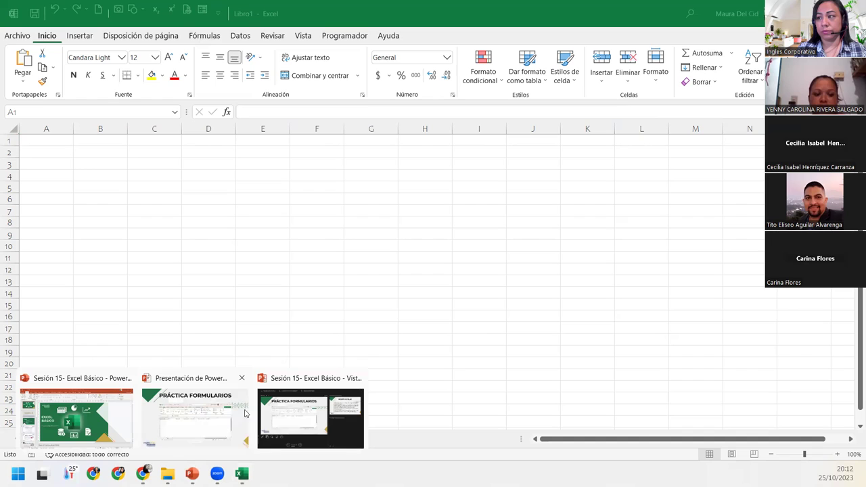
pyautogui.click(62, 415)
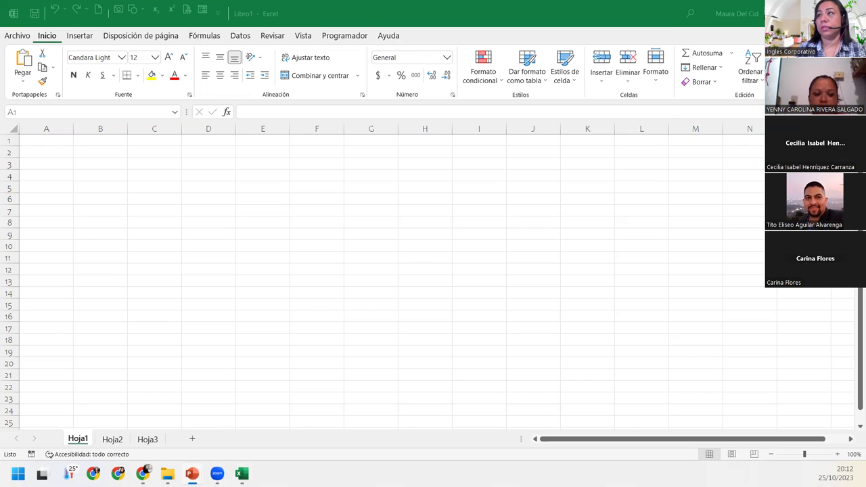
pyautogui.click(91, 167)
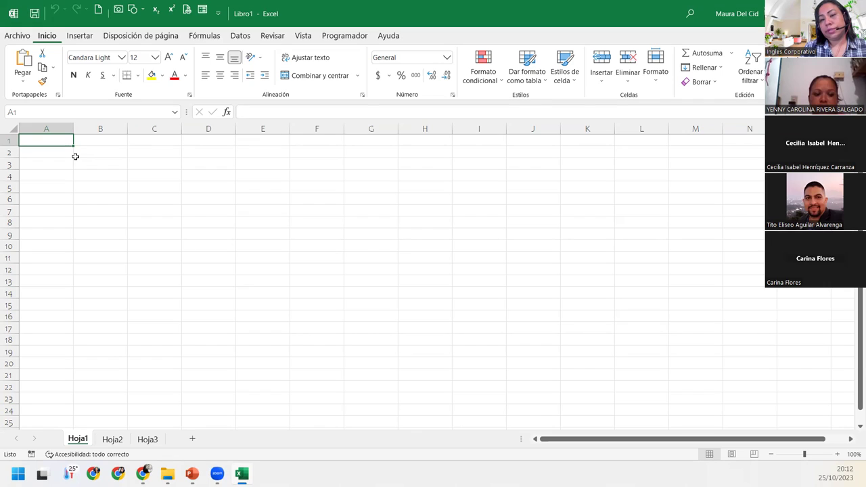
# Select A1:G2 and open the Dar formato como tabla style gallery
pyautogui.moveTo(40, 138); pyautogui.dragTo(351, 142)
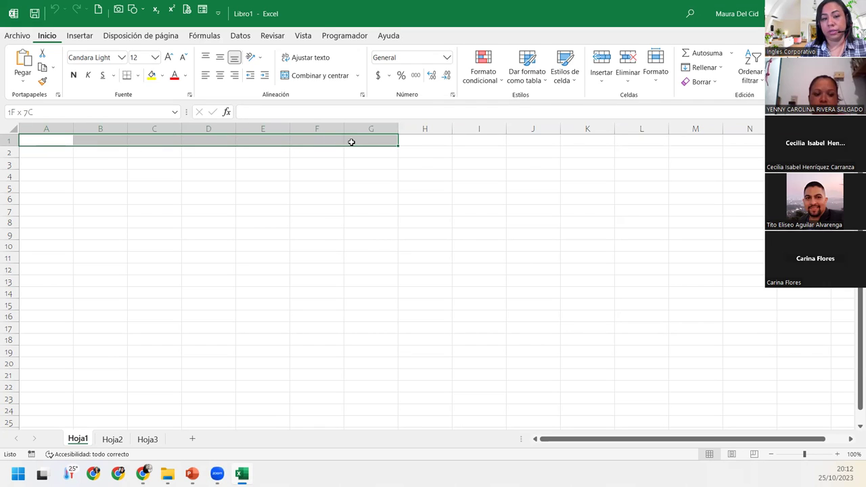
pyautogui.moveTo(351, 142); pyautogui.dragTo(359, 153)
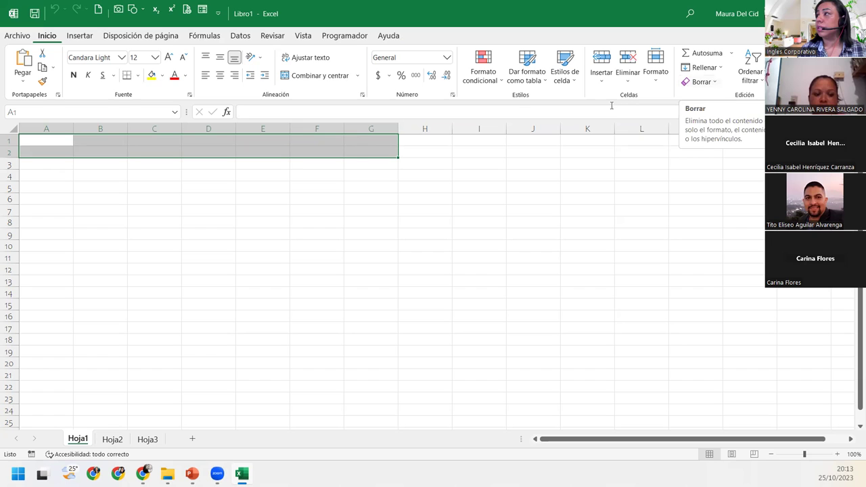
pyautogui.click(533, 75)
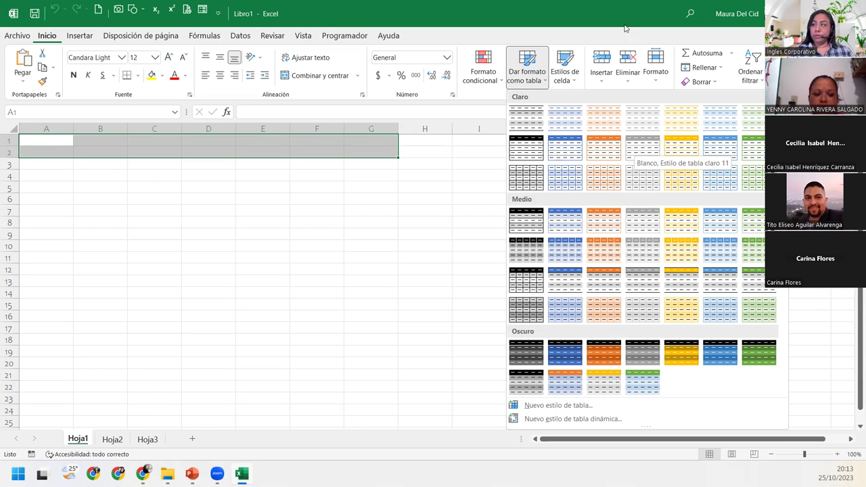
# Format A1:G2 as a table whose first row is the header row
pyautogui.click(642, 148)
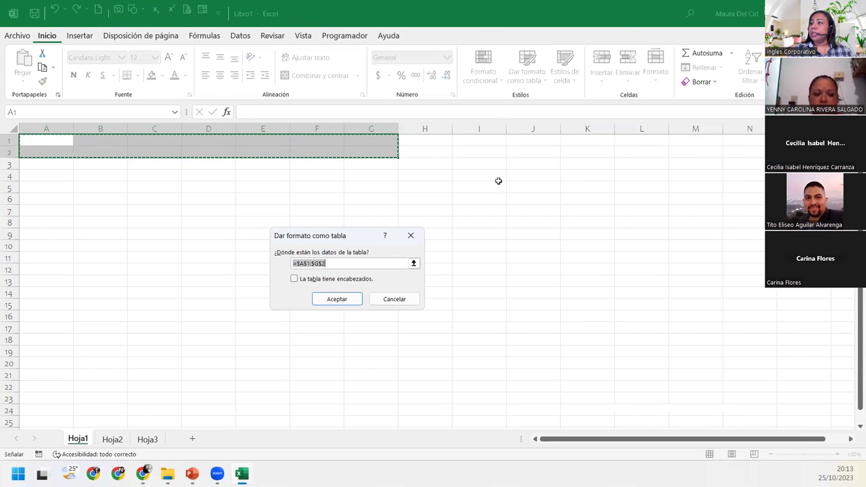
pyautogui.click(293, 280)
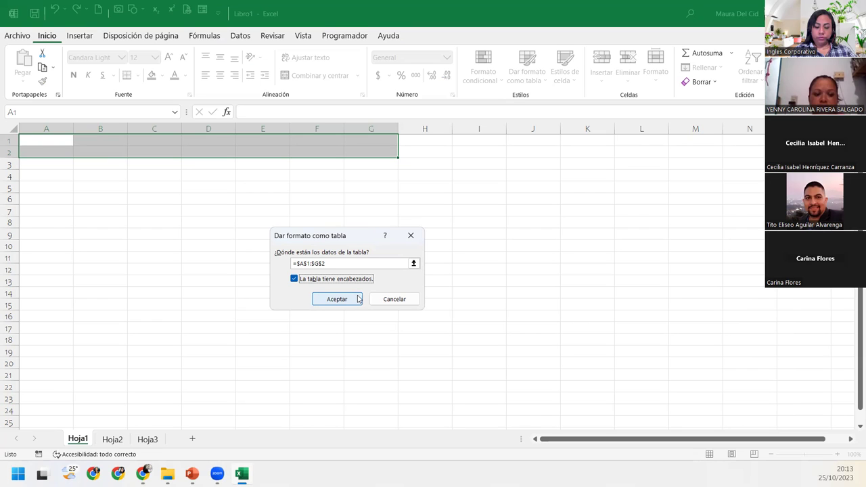
pyautogui.click(348, 299)
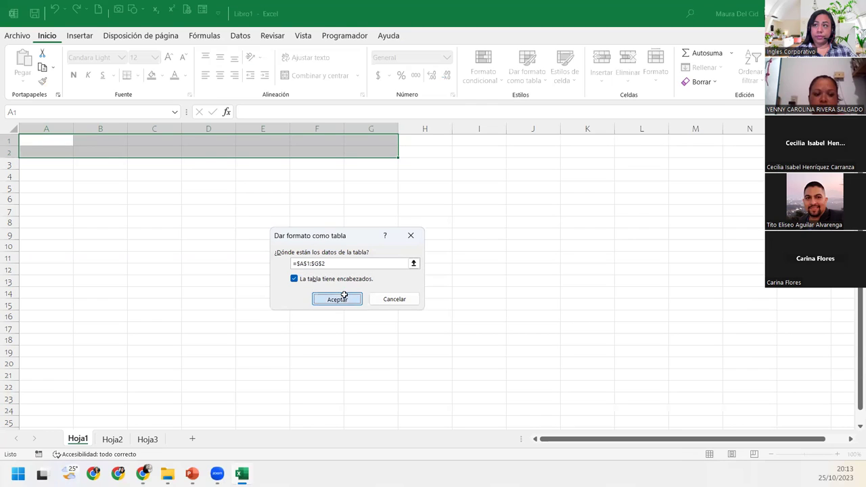
# Turn off the filter buttons on the table's header row
pyautogui.click(55, 141)
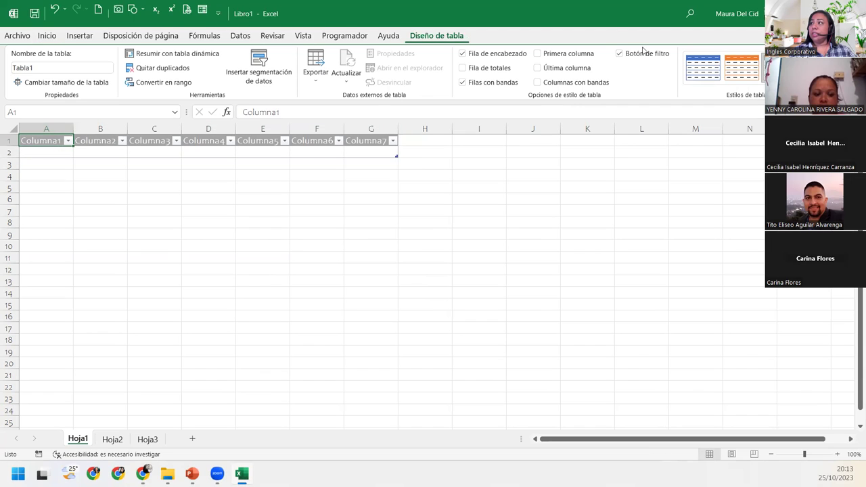
pyautogui.click(619, 53)
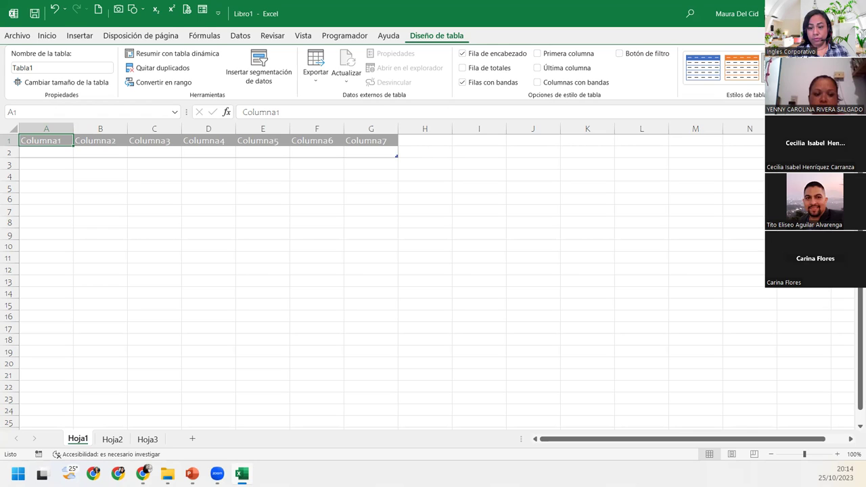
pyautogui.hotkey('alt', 'Tab')
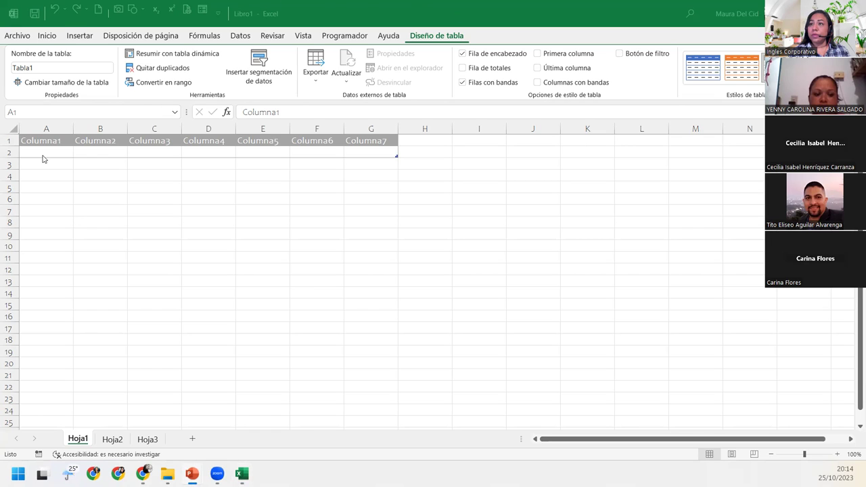
# Type the first four headers: Referencia, Tipo, Operación and Departamento
pyautogui.click(55, 142)
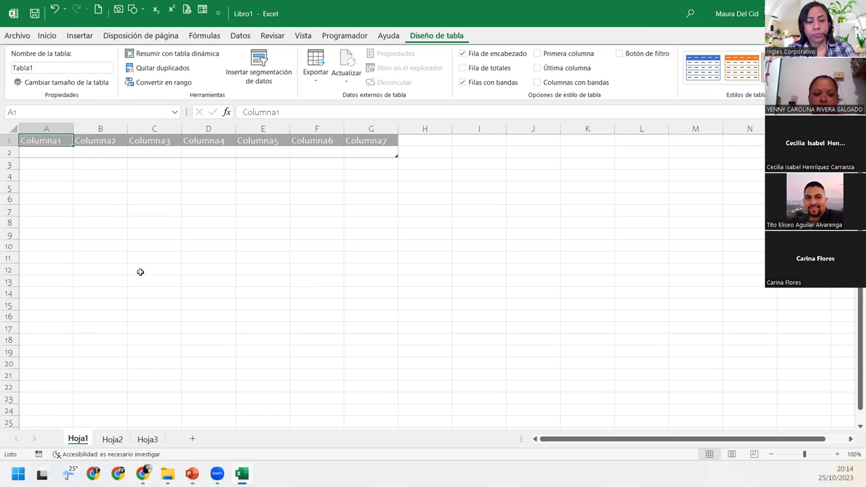
pyautogui.write('Referencia')
pyautogui.press('Tab')
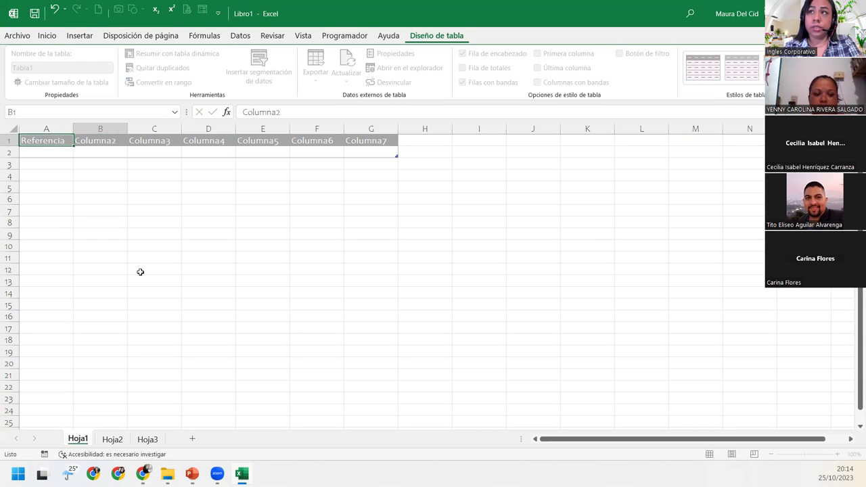
pyautogui.write('Tipo')
pyautogui.press('Tab')
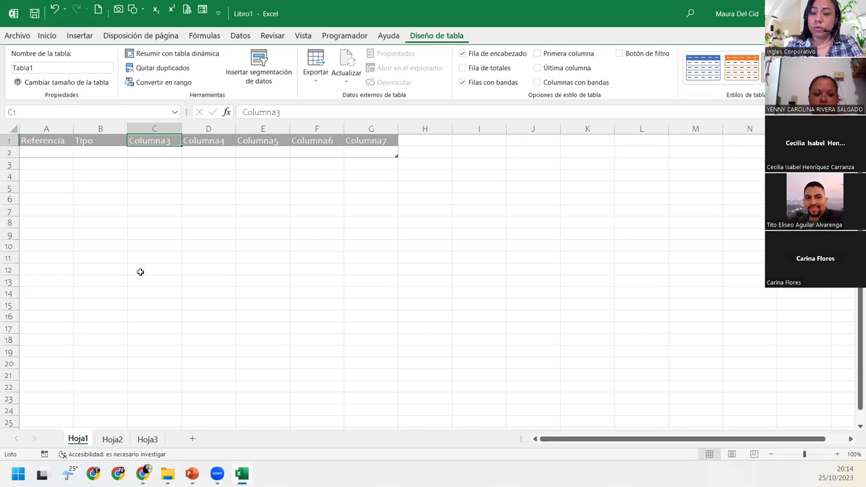
pyautogui.write('Operación')
pyautogui.press('Tab')
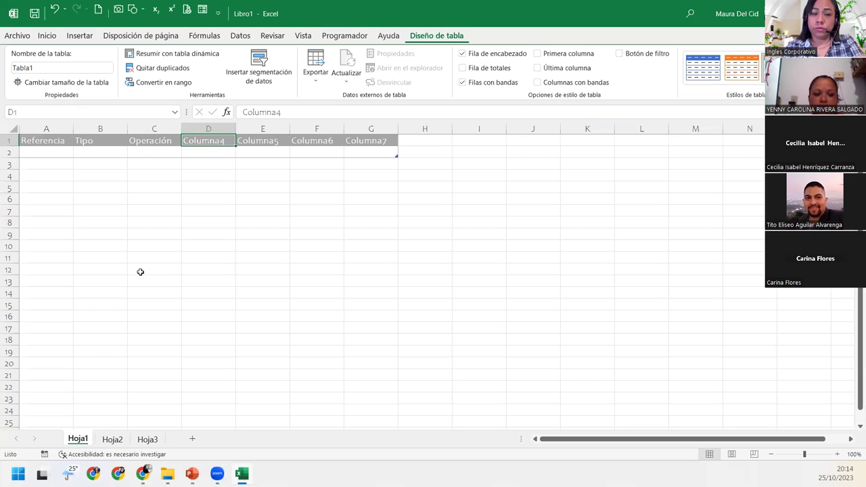
pyautogui.write('Departamento')
pyautogui.press('Tab')
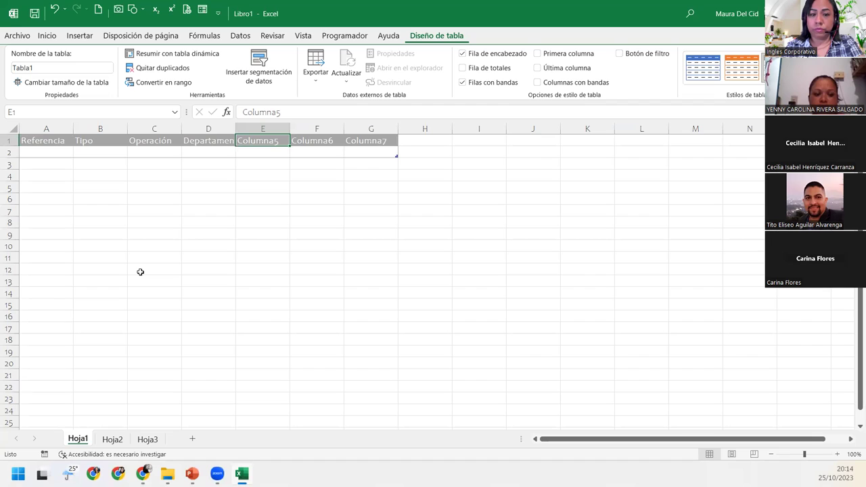
# Enter the remaining headers Superficie, Precio de venta and Vendedor
pyautogui.write('Superfici')
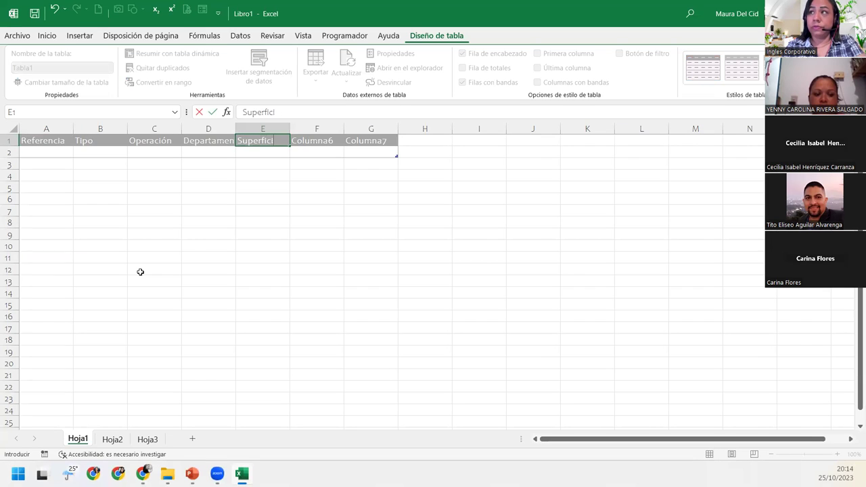
pyautogui.write('e')
pyautogui.press('Tab')
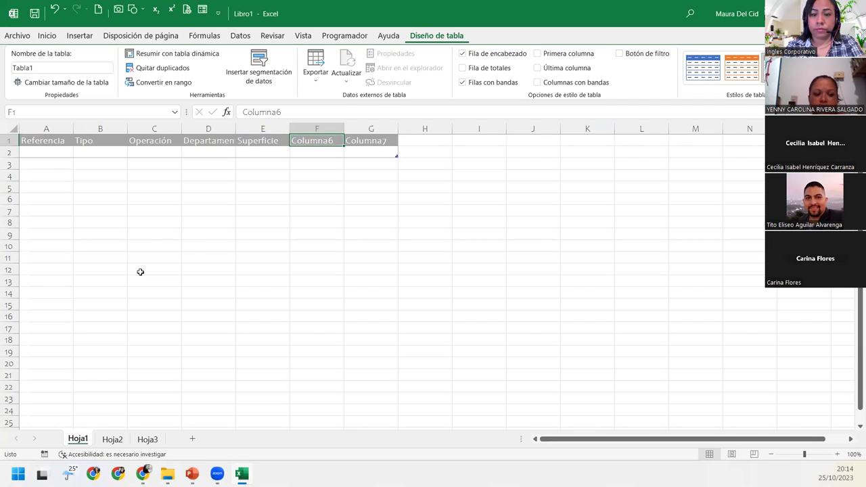
pyautogui.write('Precio de venta')
pyautogui.press('Tab')
pyautogui.write('Vendedor')
pyautogui.press('Return')
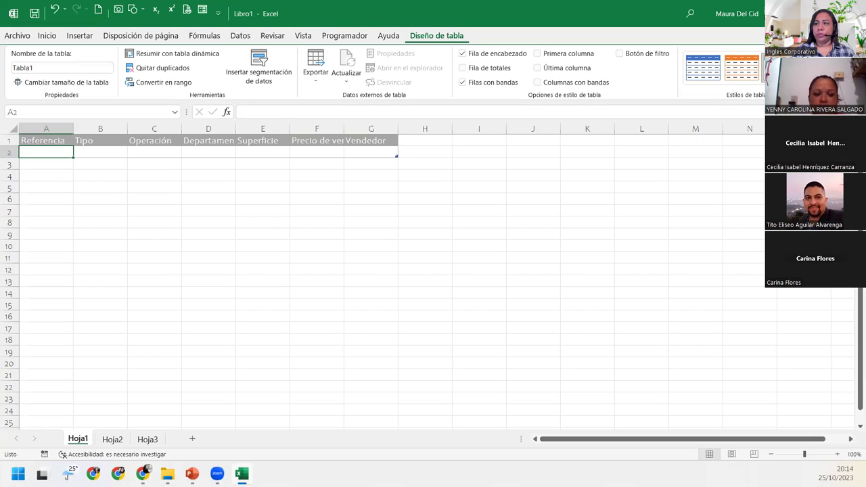
pyautogui.moveTo(162, 467)
pyautogui.click(174, 406)
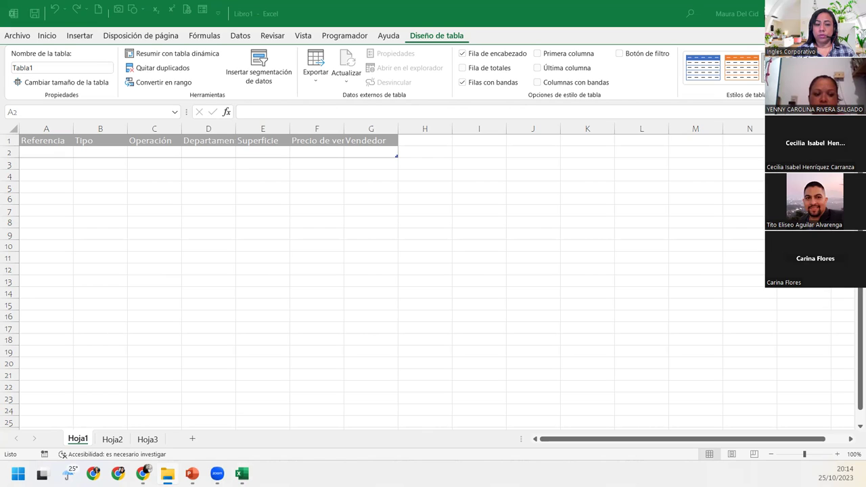
# Restore the Práctica sesión 19 window to a smaller size and return to Libro1
pyautogui.hotkey('alt', 'Tab')
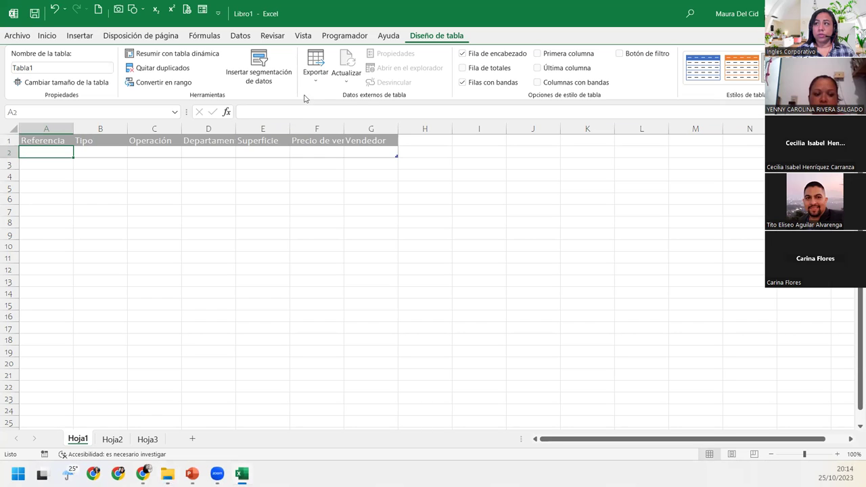
pyautogui.hotkey('alt', 'Tab')
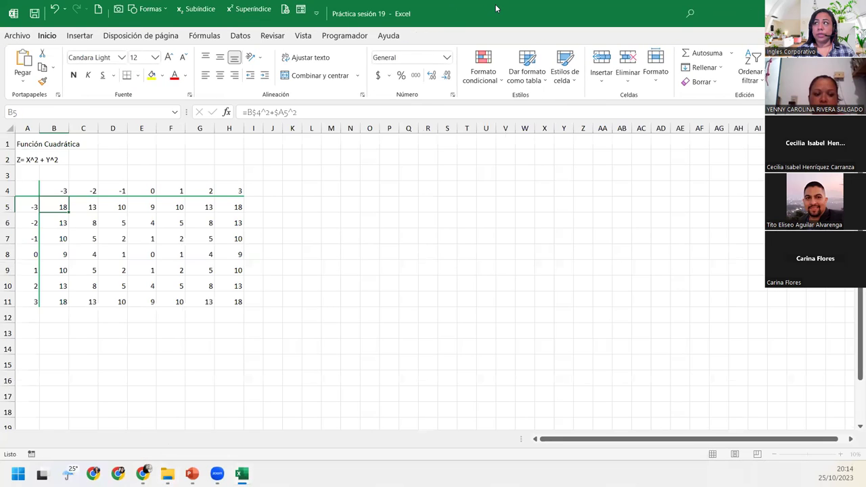
pyautogui.doubleClick(495, 4)
pyautogui.hotkey('alt', 'Tab')
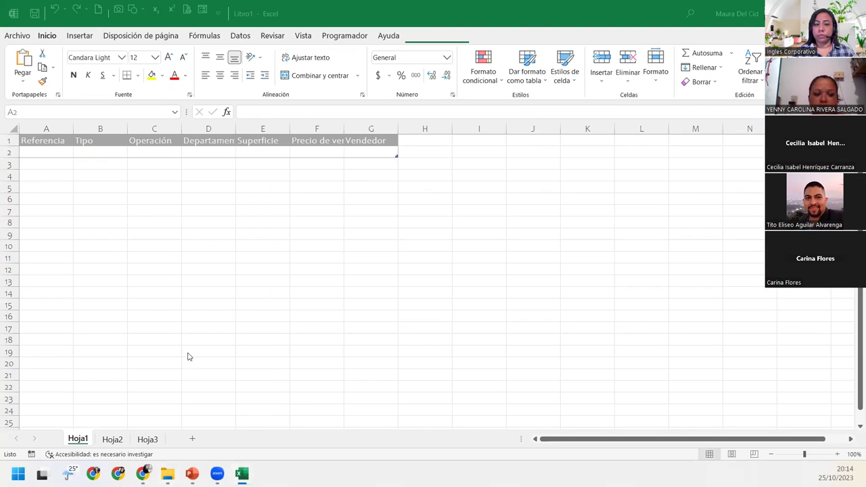
# Zoom the sheet in and AutoFit column F to the Precio de venta header
pyautogui.click(836, 454)
pyautogui.click(837, 454)
pyautogui.click(837, 454)
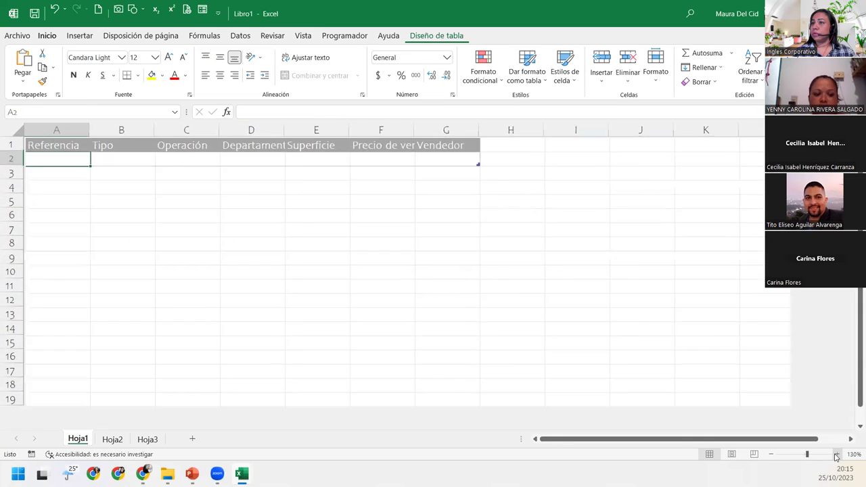
pyautogui.click(837, 454)
pyautogui.click(837, 454)
pyautogui.click(837, 454)
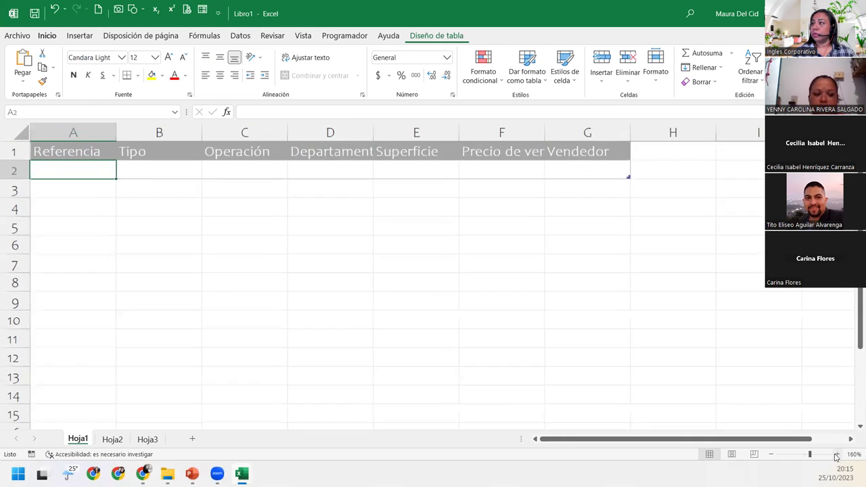
pyautogui.doubleClick(553, 125)
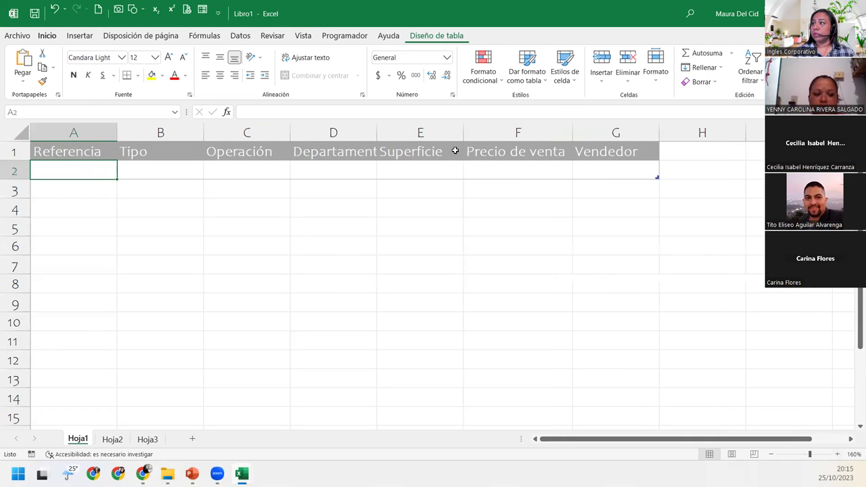
# AutoFit column D so 'Departamento' shows in full, then select cells E2 and F2
pyautogui.doubleClick(376, 131)
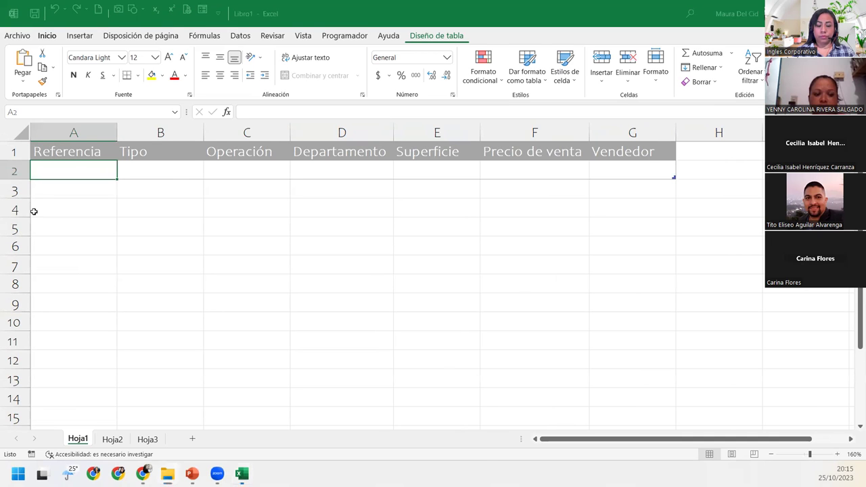
pyautogui.hotkey('alt', 'Tab')
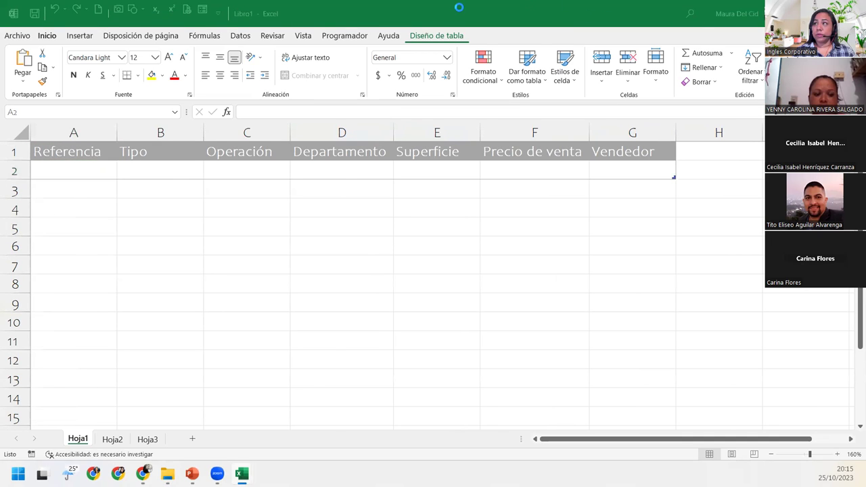
pyautogui.hotkey('alt', 'Tab')
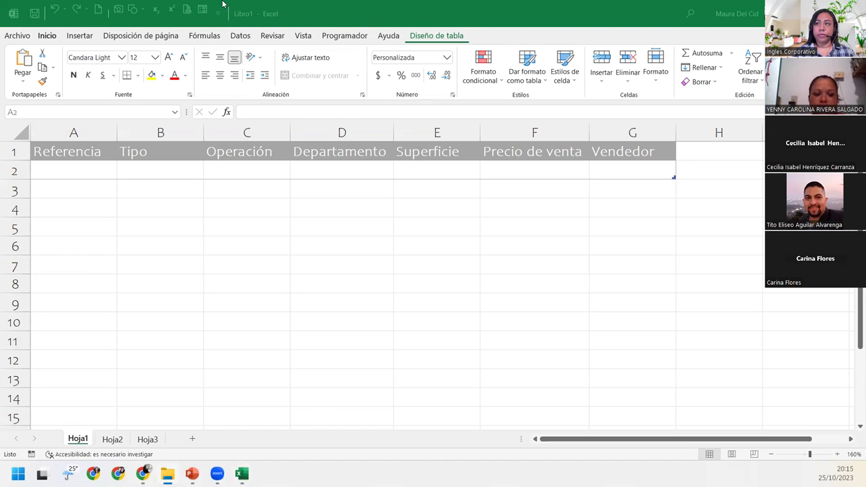
pyautogui.click(423, 163)
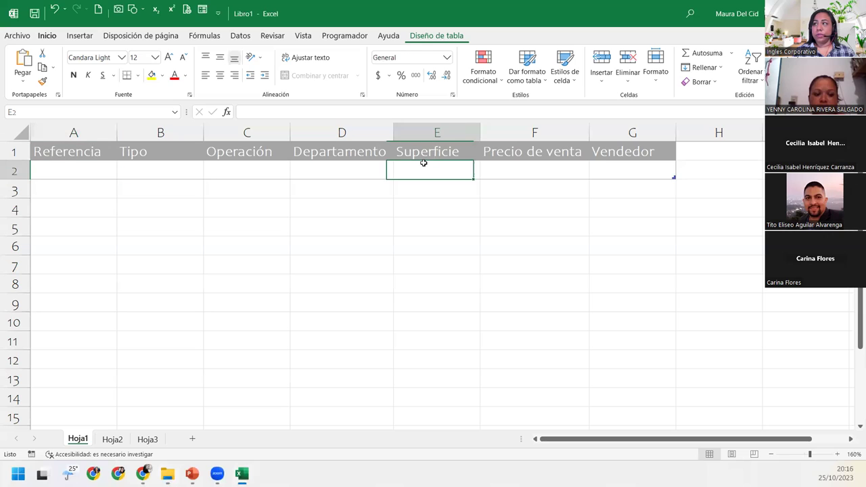
pyautogui.click(525, 170)
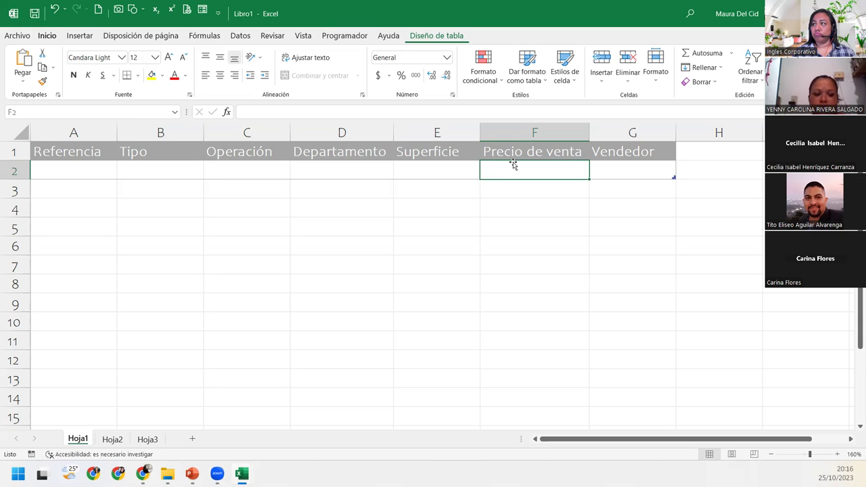
# Insert a column before Vendedor and name its header 'Total'
pyautogui.click(632, 126)
pyautogui.rightClick(631, 127)
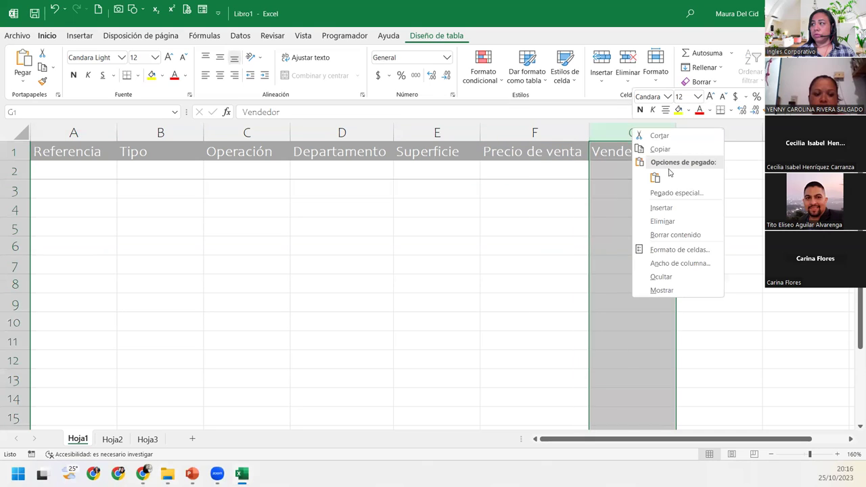
pyautogui.click(690, 206)
pyautogui.click(653, 151)
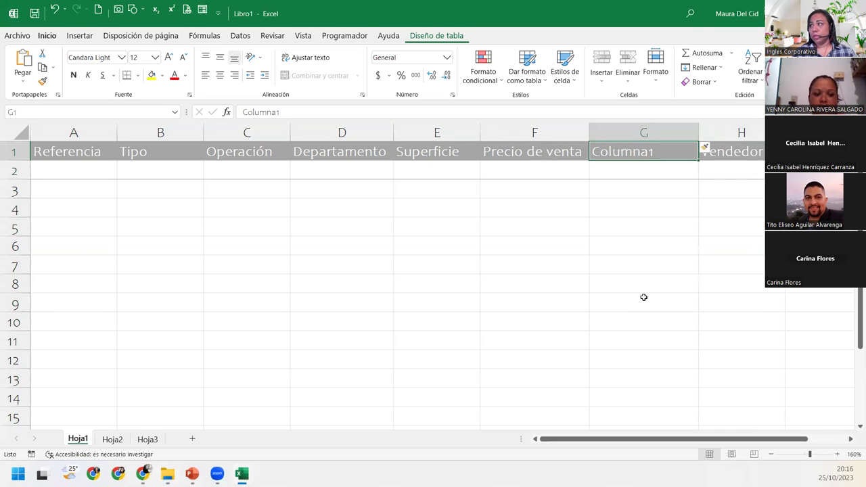
pyautogui.write('Total')
pyautogui.press('Return')
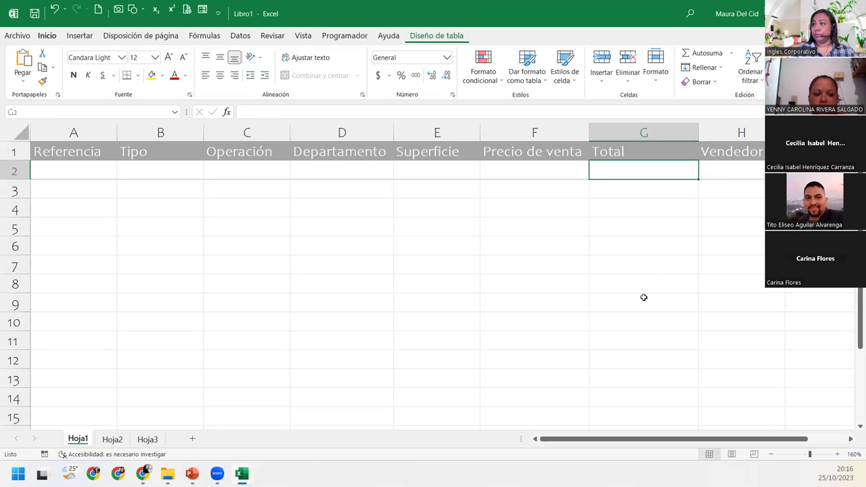
# Centre all labels in header row 1
pyautogui.click(654, 150)
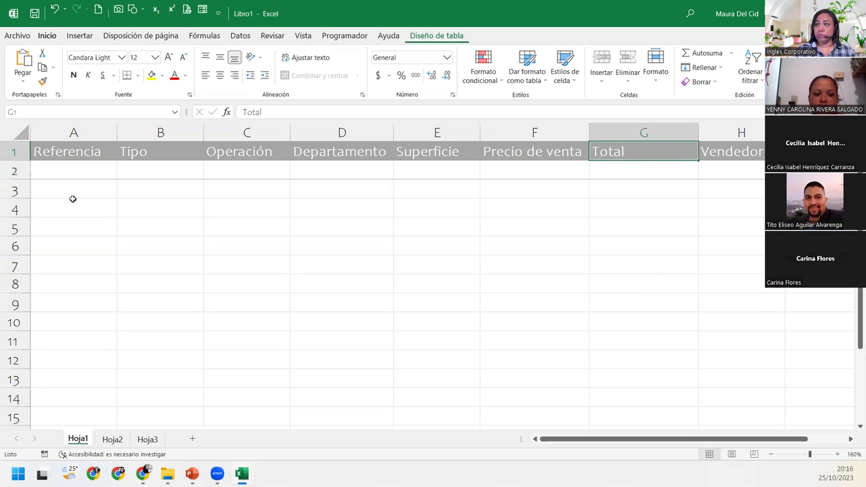
pyautogui.click(21, 148)
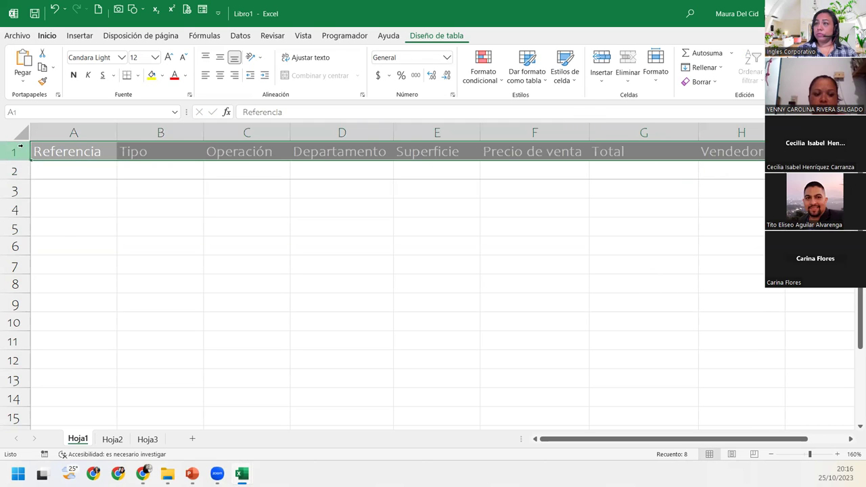
pyautogui.click(220, 75)
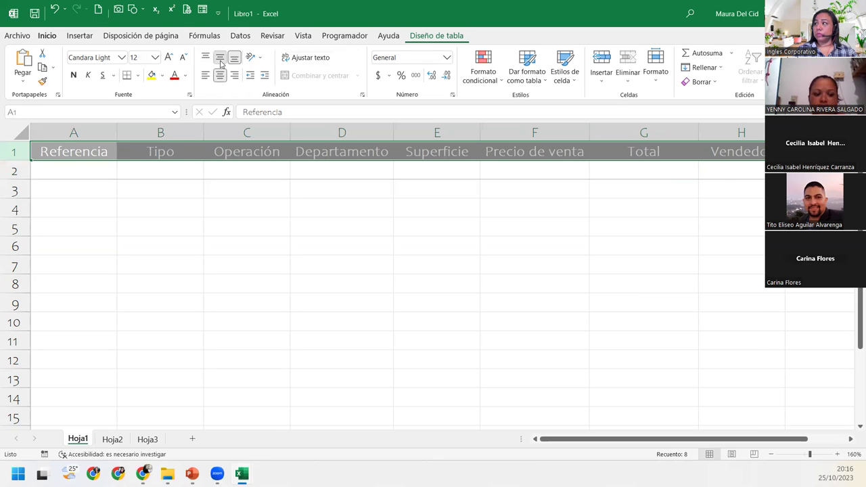
pyautogui.click(195, 172)
pyautogui.click(657, 167)
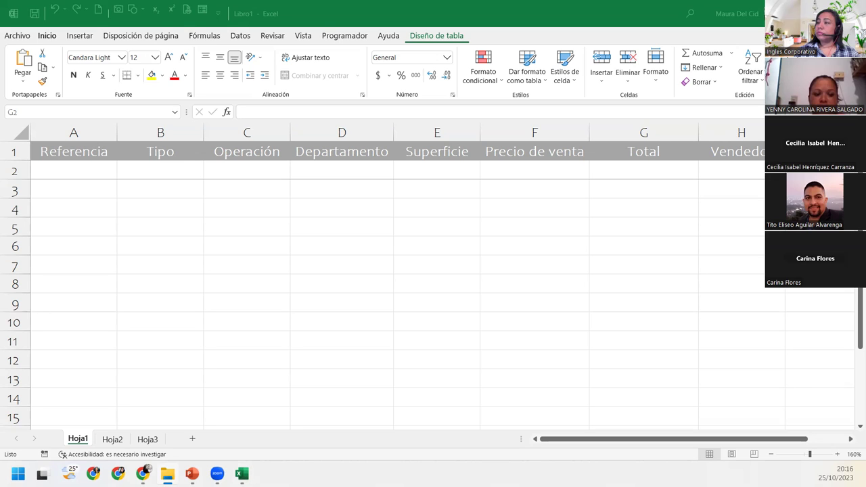
pyautogui.click(643, 171)
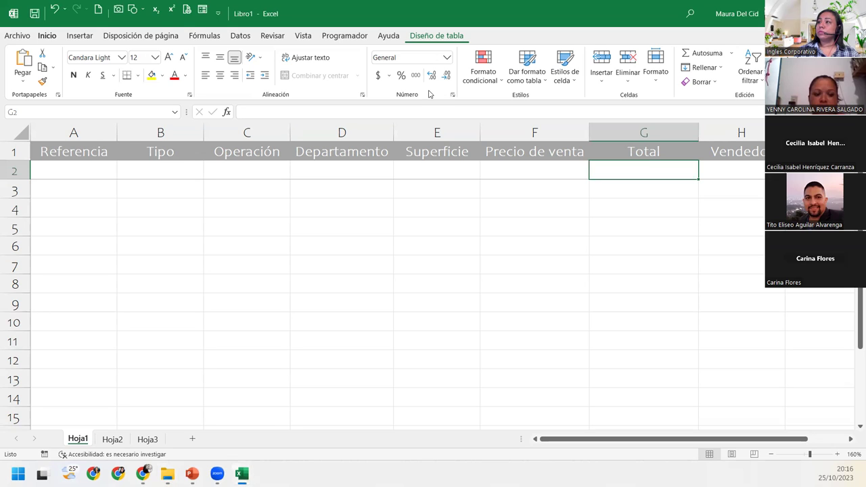
pyautogui.hotkey('alt', 'Tab')
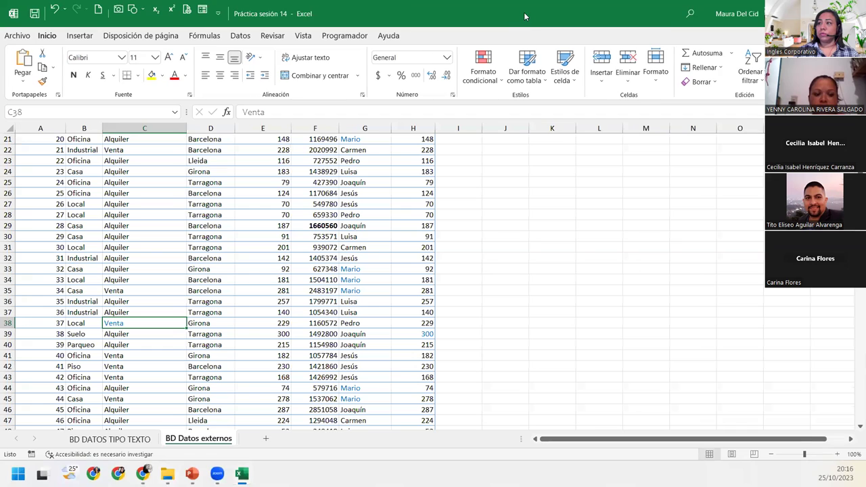
pyautogui.hotkey('alt', 'Tab')
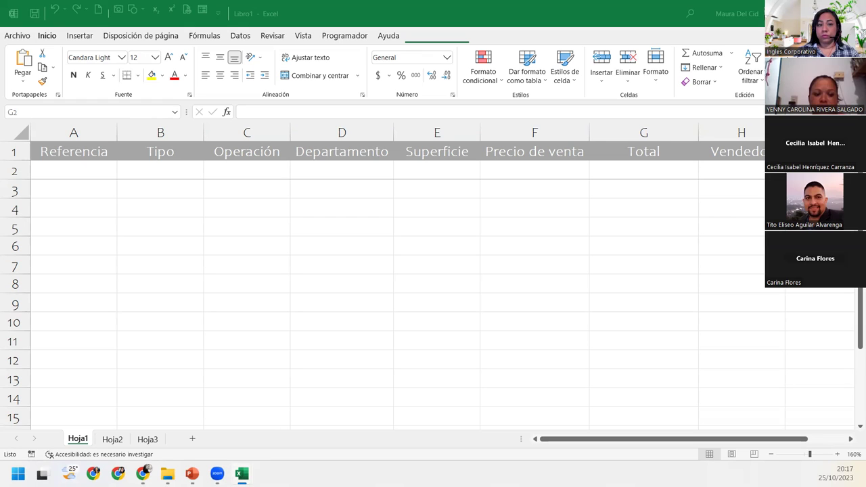
pyautogui.hotkey('alt', 'Tab')
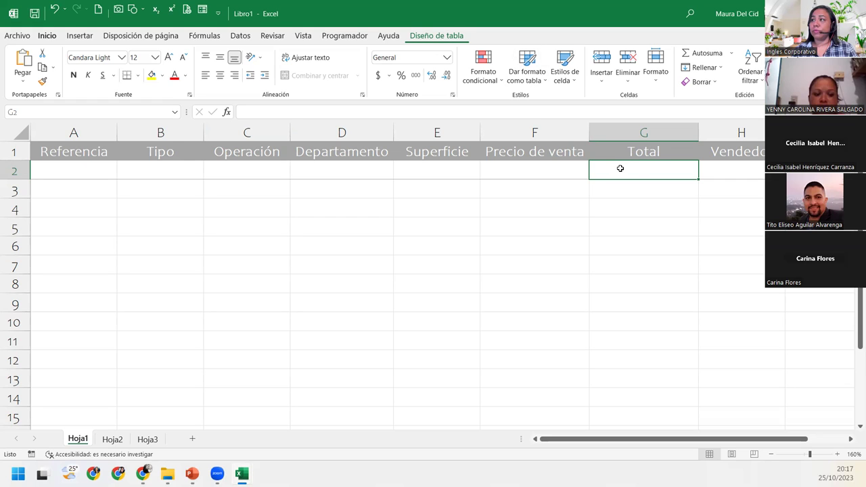
pyautogui.click(85, 167)
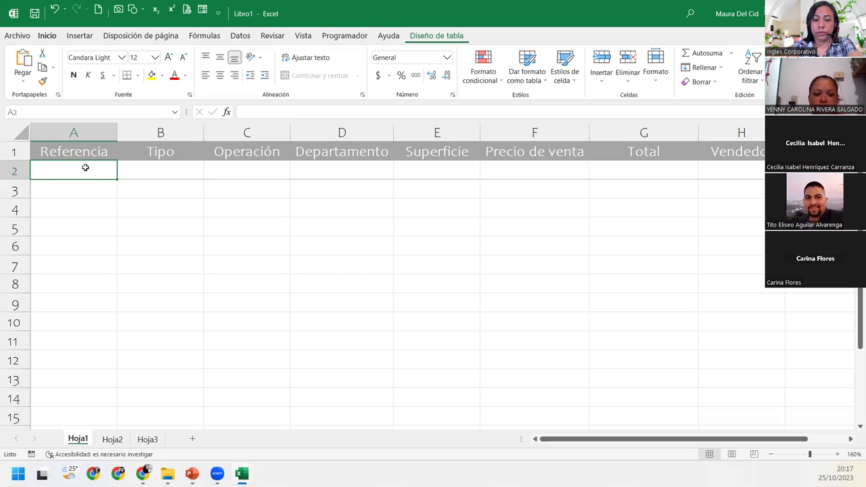
# Enter the reference code, Casa and Alquiler in A2:C2
pyautogui.write('Roo')
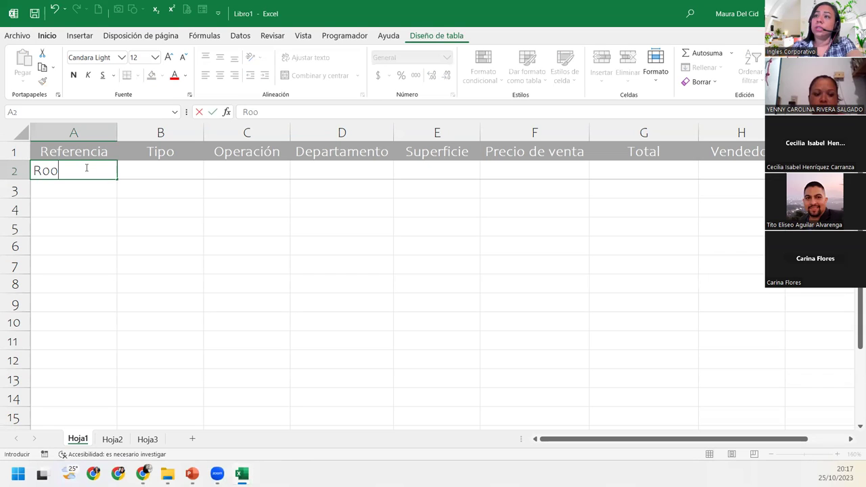
pyautogui.write('o')
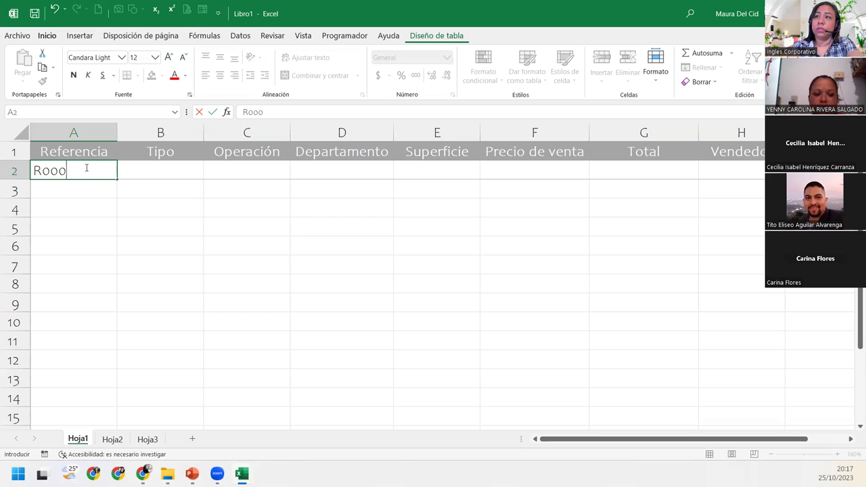
pyautogui.write('1')
pyautogui.press('Tab')
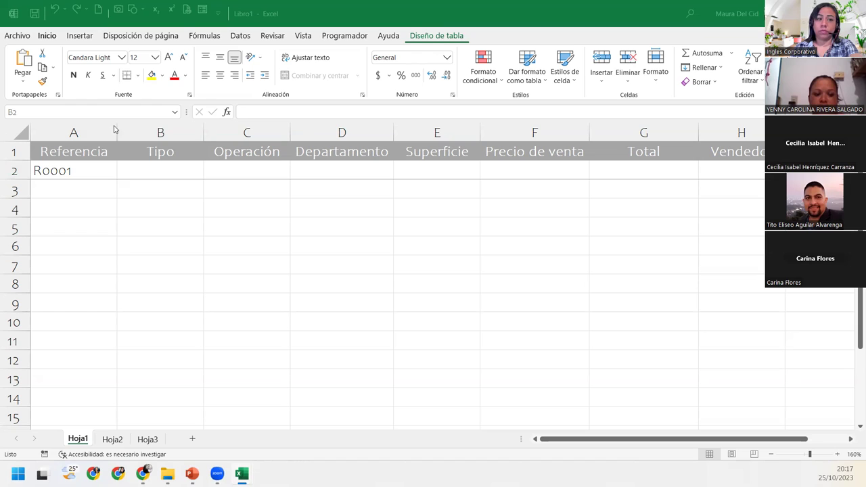
pyautogui.click(141, 164)
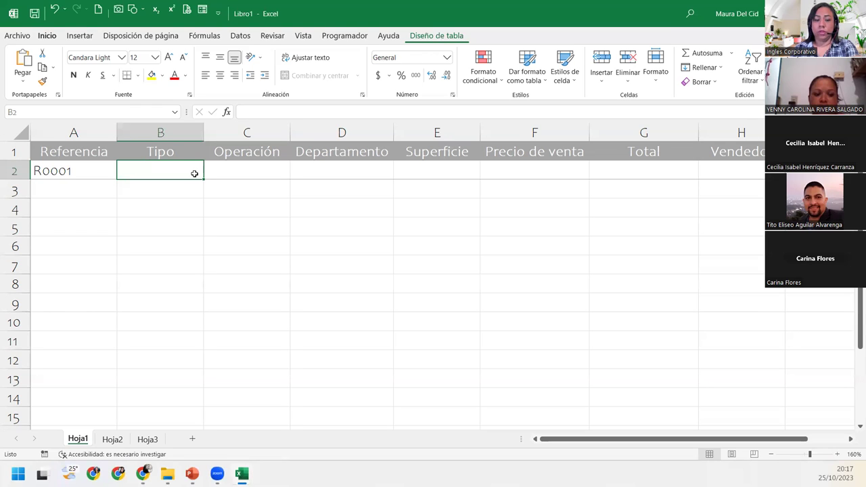
pyautogui.write('>Casa')
pyautogui.press('BackSpace')
pyautogui.press('BackSpace')
pyautogui.press('BackSpace')
pyautogui.press('BackSpace')
pyautogui.write('Casa')
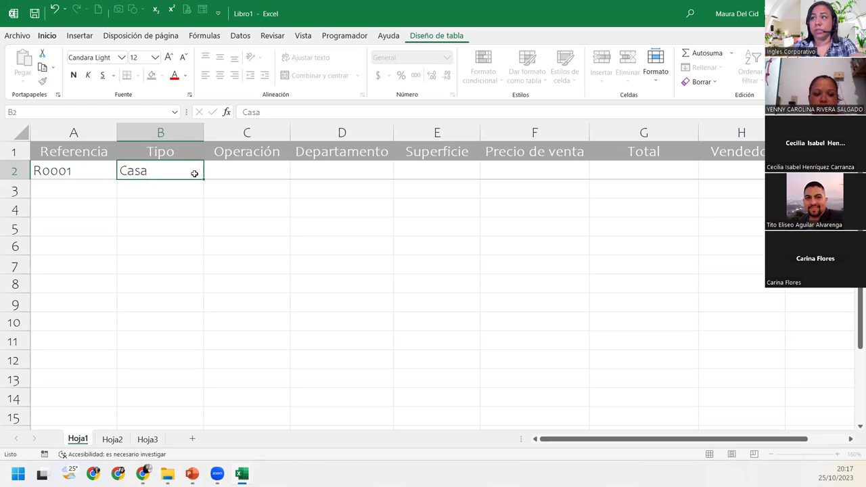
pyautogui.press('Tab')
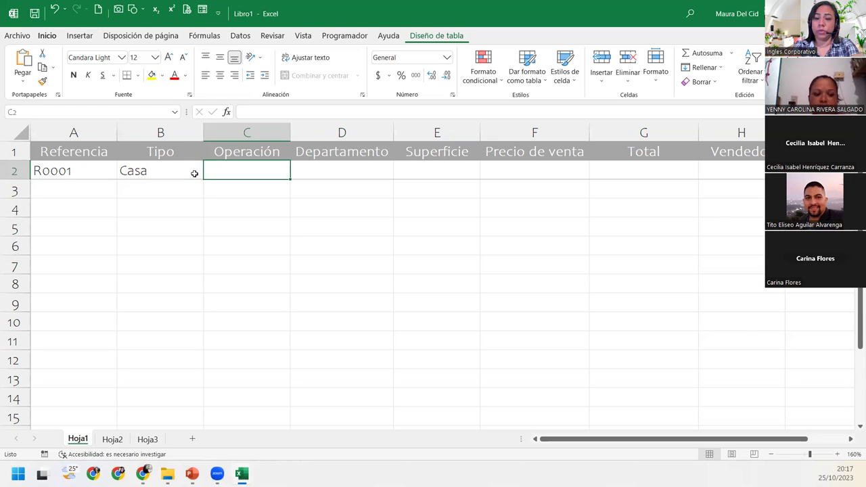
pyautogui.write('Alquiler')
pyautogui.press('Tab')
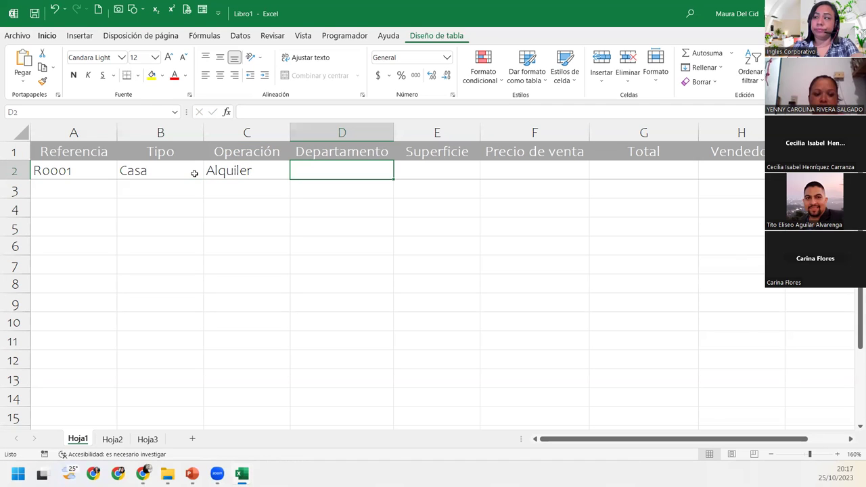
# Enter La Libertad, 291 and 21339 in D2:F2
pyautogui.write('5')
pyautogui.press('BackSpace')
pyautogui.write('La Libertad')
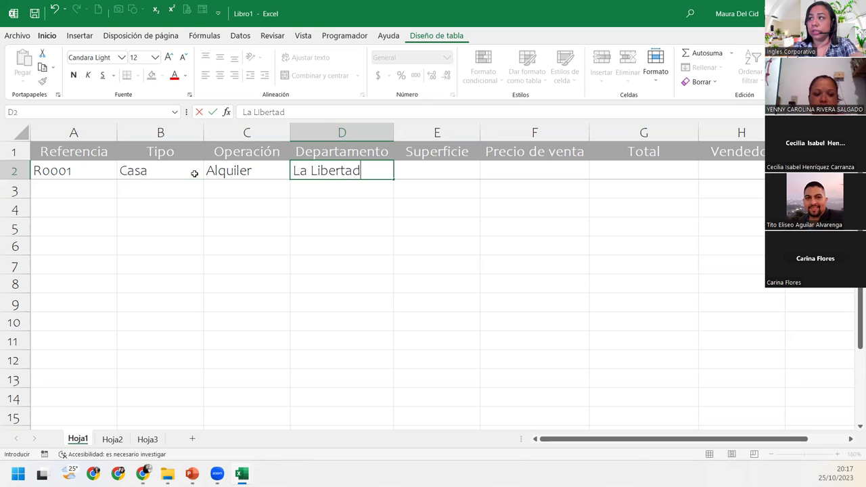
pyautogui.press('Tab')
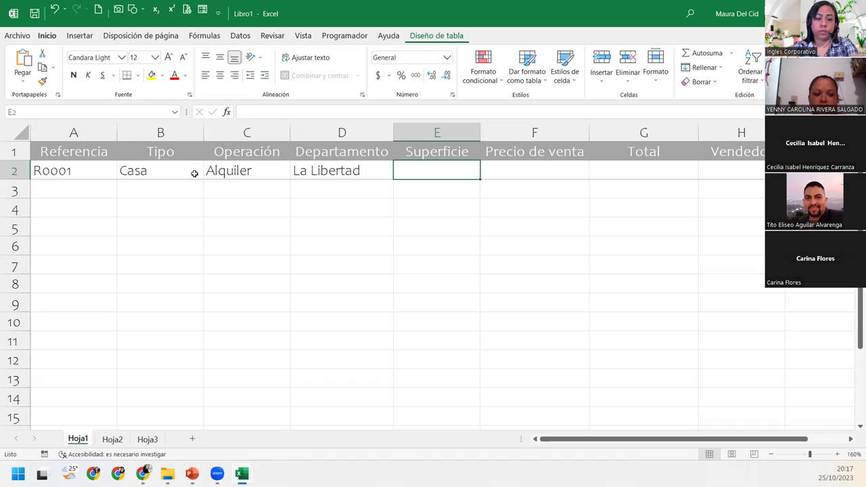
pyautogui.write('291')
pyautogui.press('Tab')
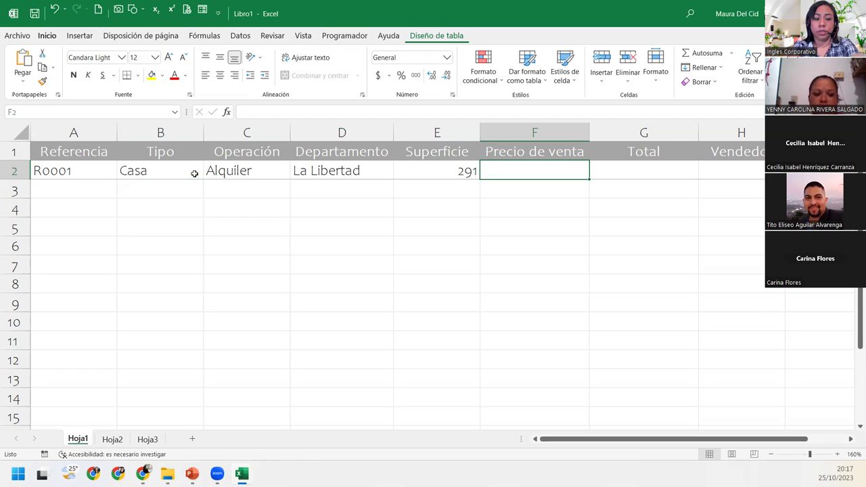
pyautogui.write('2')
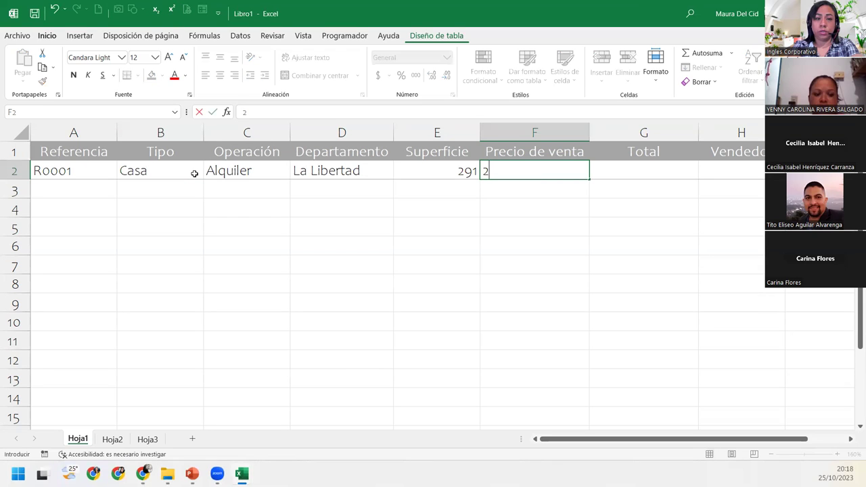
pyautogui.write('1')
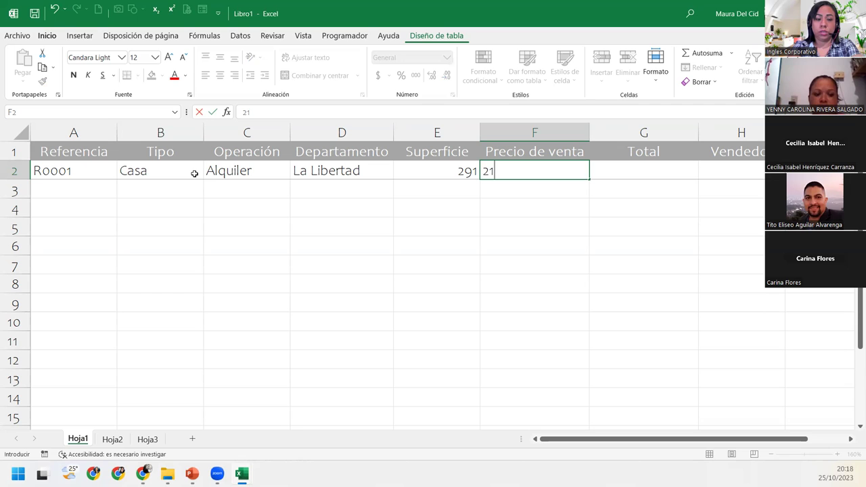
pyautogui.write('339')
pyautogui.press('Return')
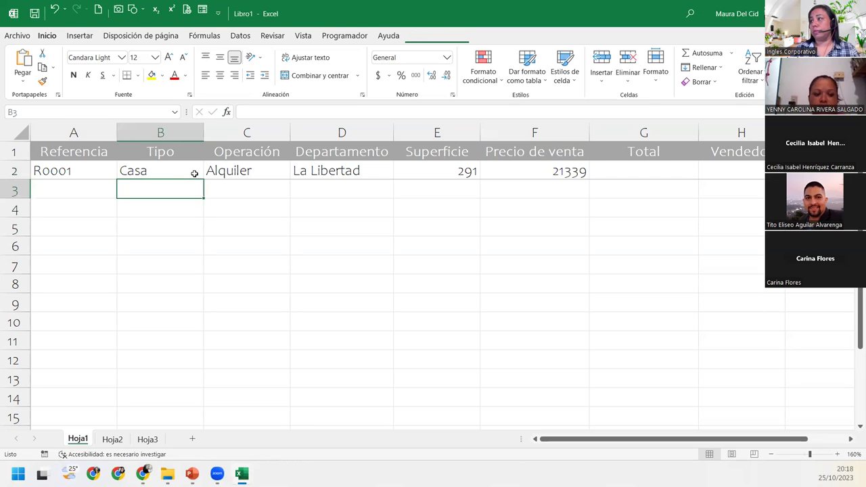
# Apply Contabilidad format to E2:F2, showing $ 291.00 and $ 21,339.00
pyautogui.moveTo(455, 166); pyautogui.dragTo(607, 173)
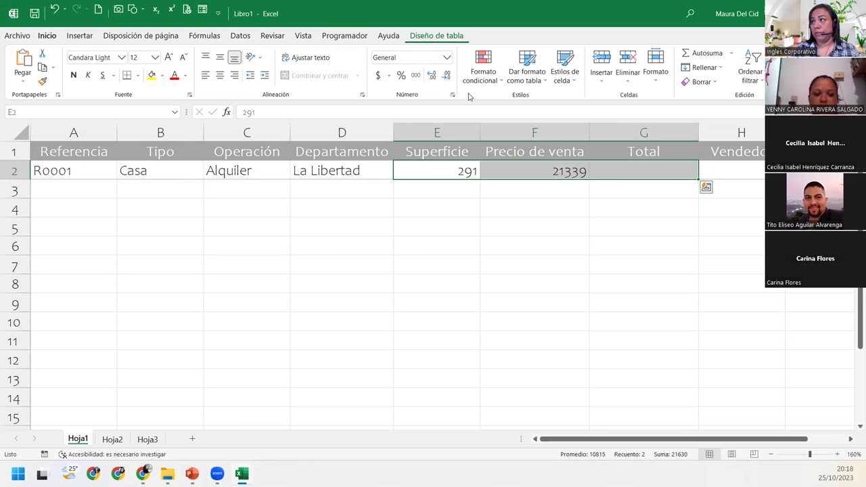
pyautogui.click(446, 58)
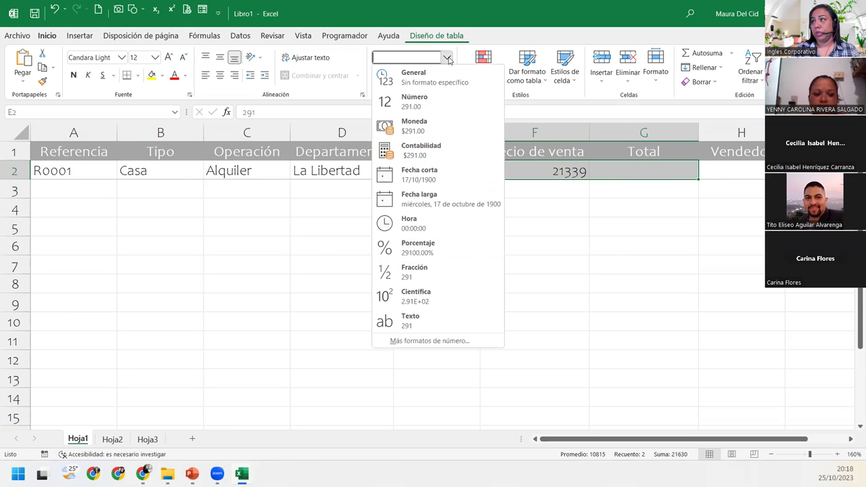
pyautogui.click(437, 149)
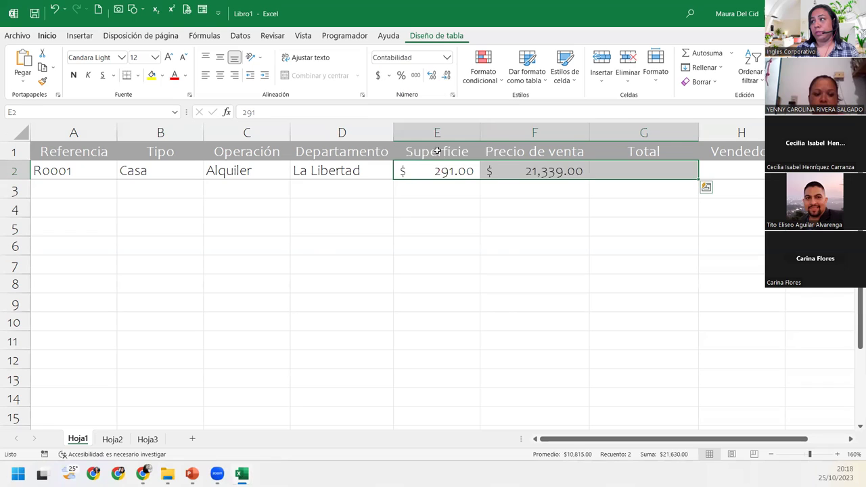
# Begin a formula in G2, cancel it, and select header cell G1
pyautogui.click(636, 171)
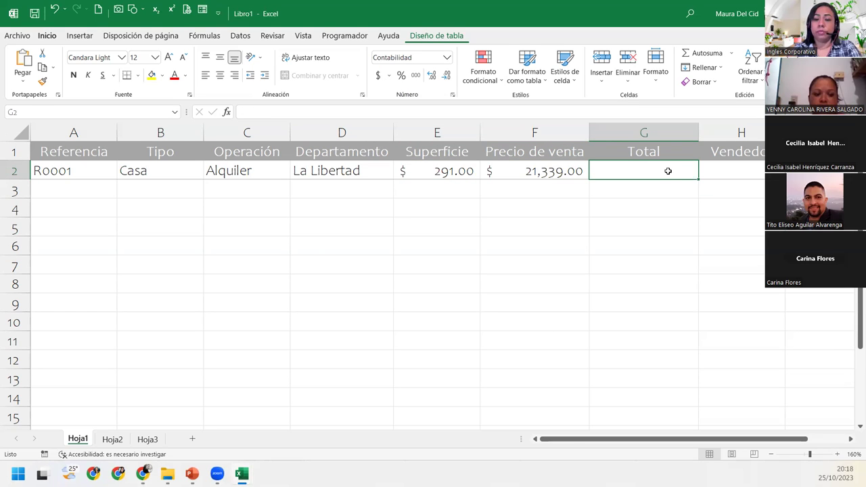
pyautogui.write('=')
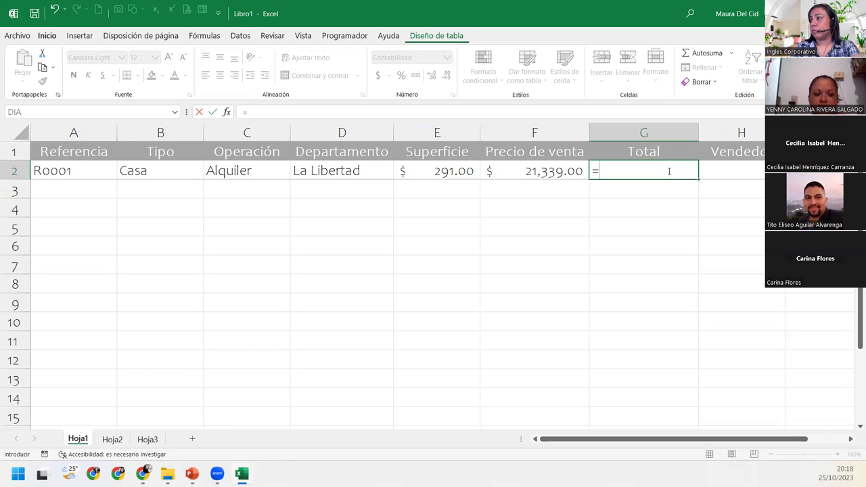
pyautogui.press('Escape')
pyautogui.click(670, 154)
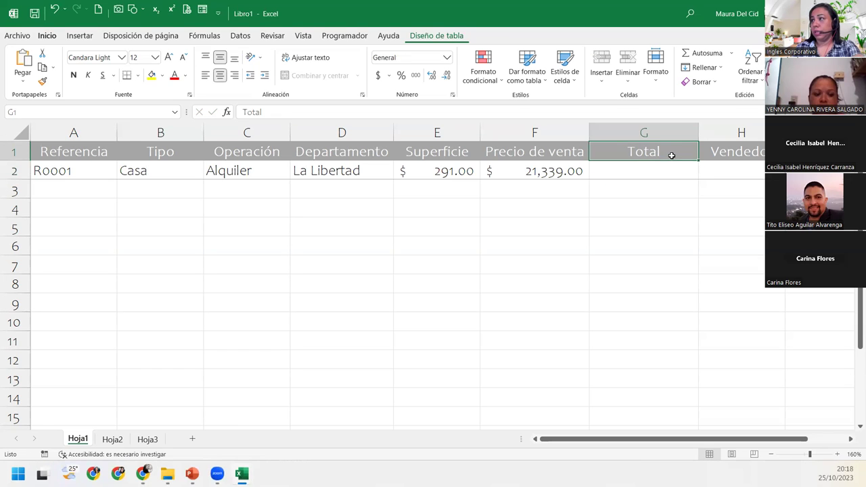
# Rename the G1 header from Total to 'Precio x mt2' with the 2 superscripted
pyautogui.doubleClick(670, 154)
pyautogui.moveTo(662, 154); pyautogui.dragTo(615, 154)
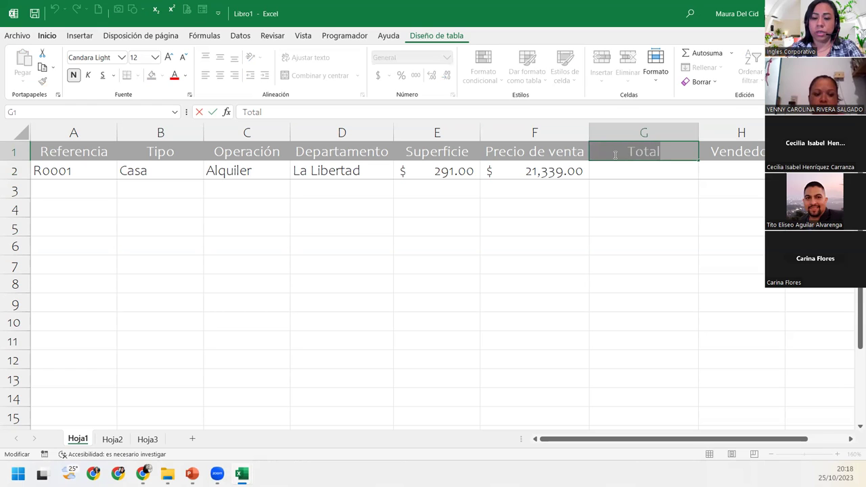
pyautogui.write('Precio por')
pyautogui.press('BackSpace')
pyautogui.press('BackSpace')
pyautogui.press('BackSpace')
pyautogui.press('BackSpace')
pyautogui.write('x mt2')
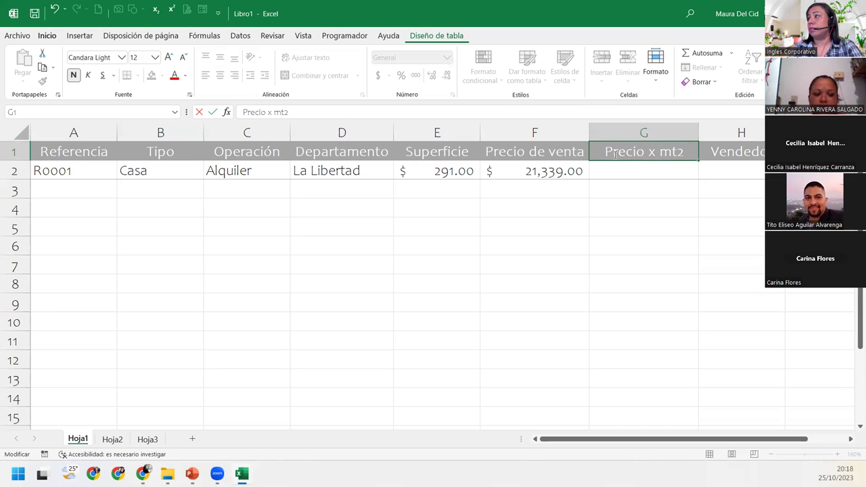
pyautogui.moveTo(677, 154); pyautogui.dragTo(684, 154)
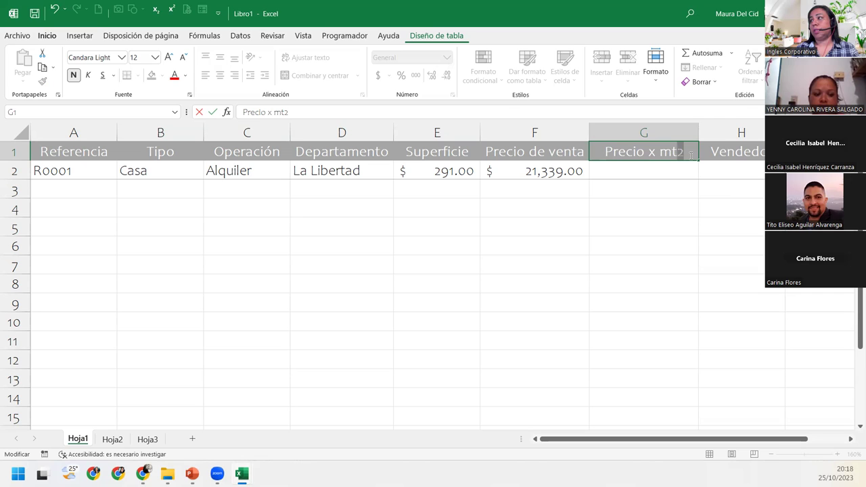
pyautogui.click(171, 9)
pyautogui.click(613, 207)
pyautogui.click(632, 170)
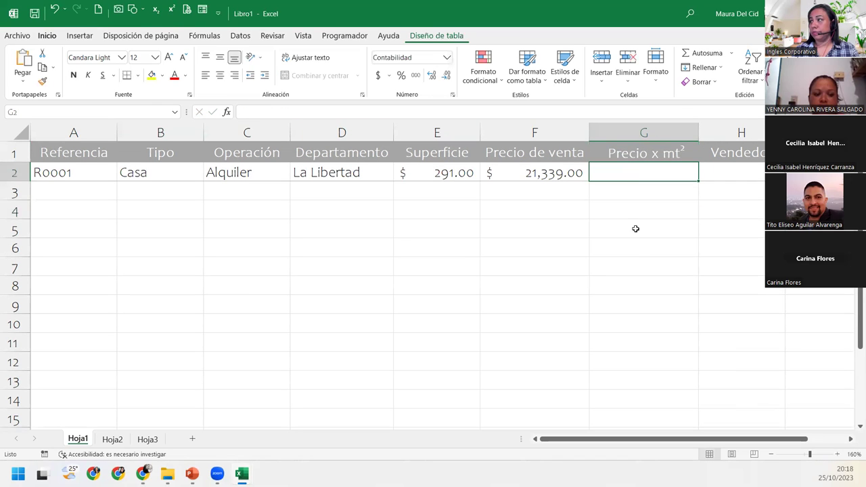
pyautogui.write('=')
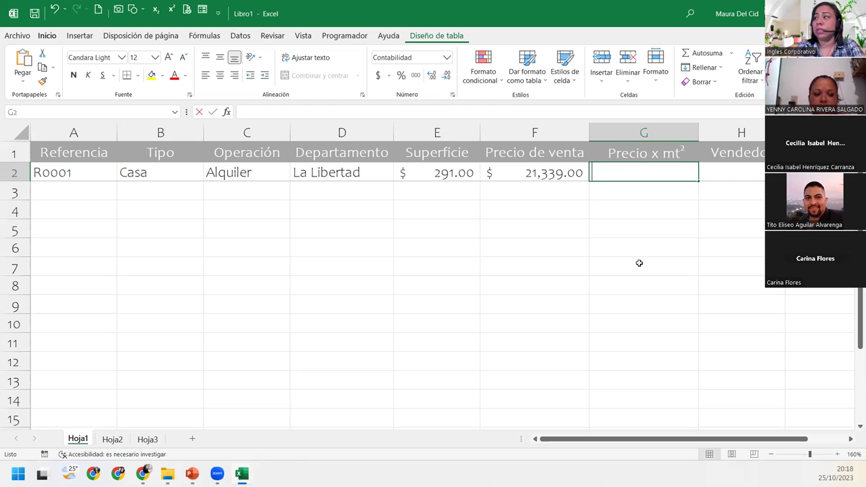
pyautogui.click(550, 173)
pyautogui.write('/')
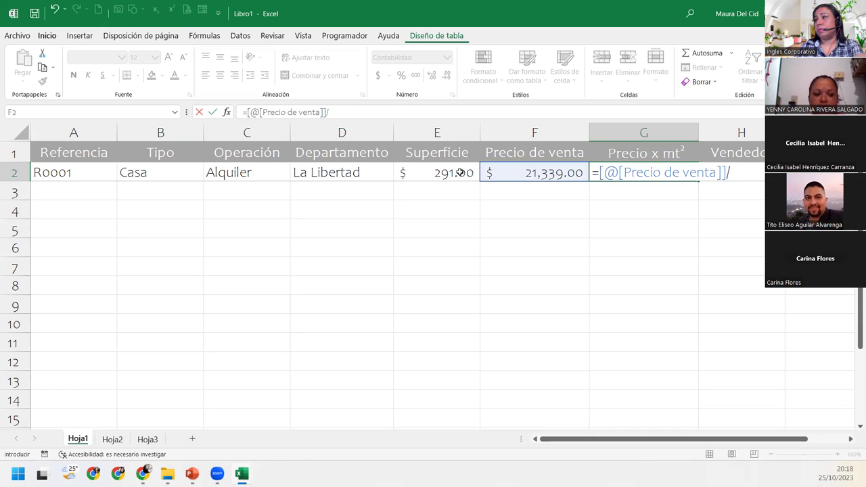
pyautogui.click(460, 172)
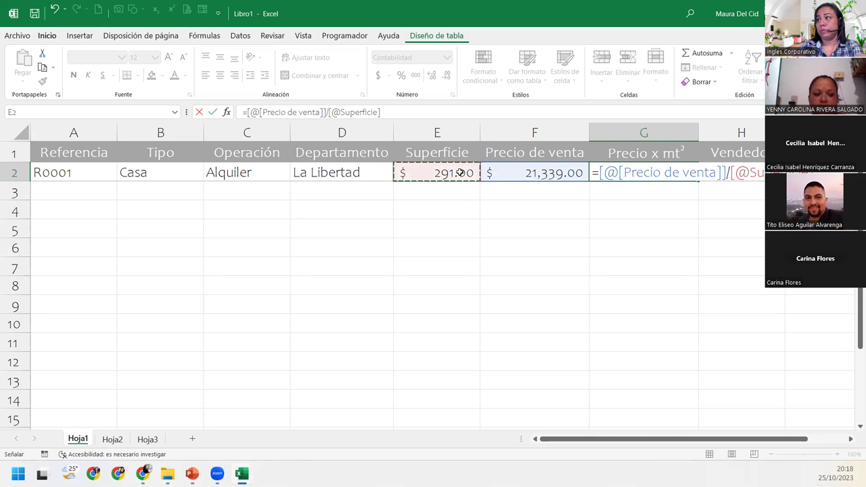
pyautogui.press('Return')
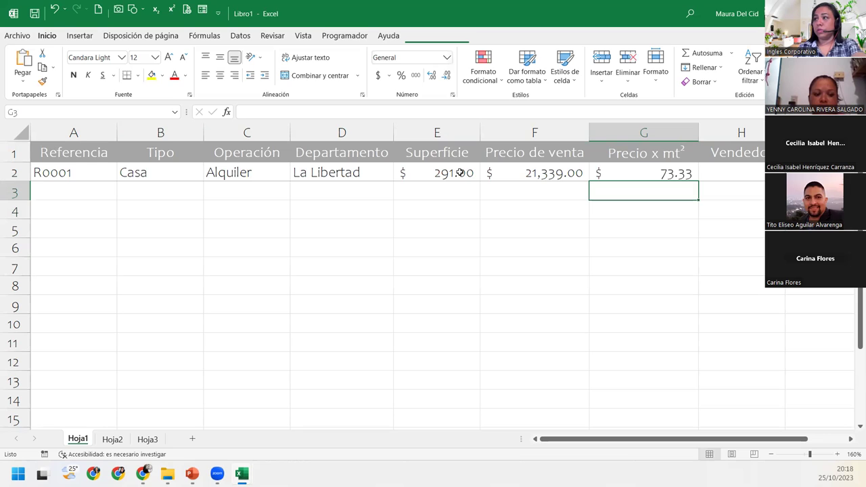
pyautogui.click(736, 167)
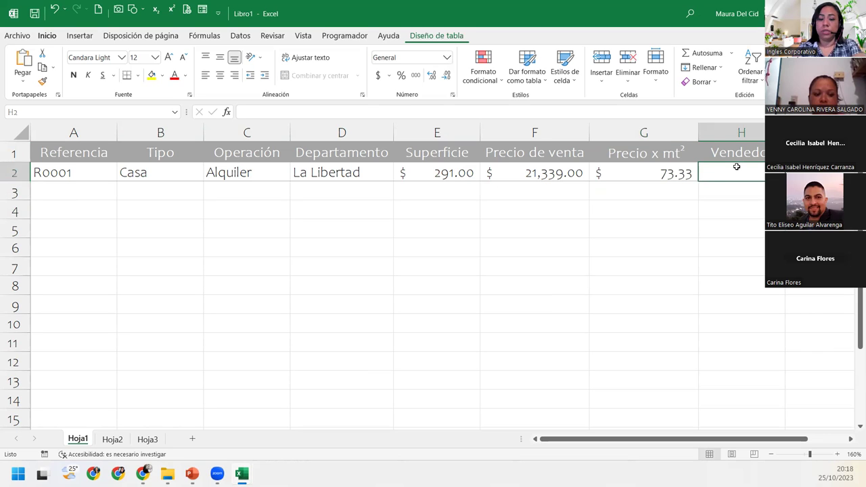
# Type the seller's first name into Vendedor cell H2
pyautogui.write('Maura')
pyautogui.press('Return')
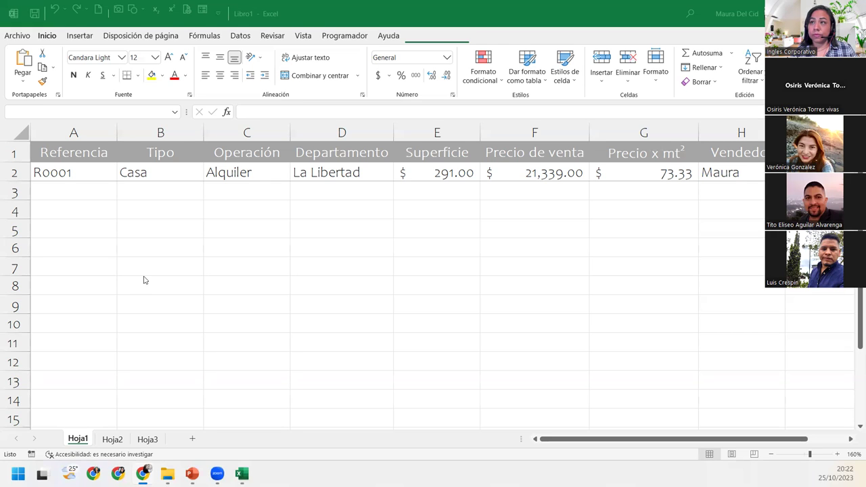
pyautogui.click(74, 439)
pyautogui.rightClick(82, 441)
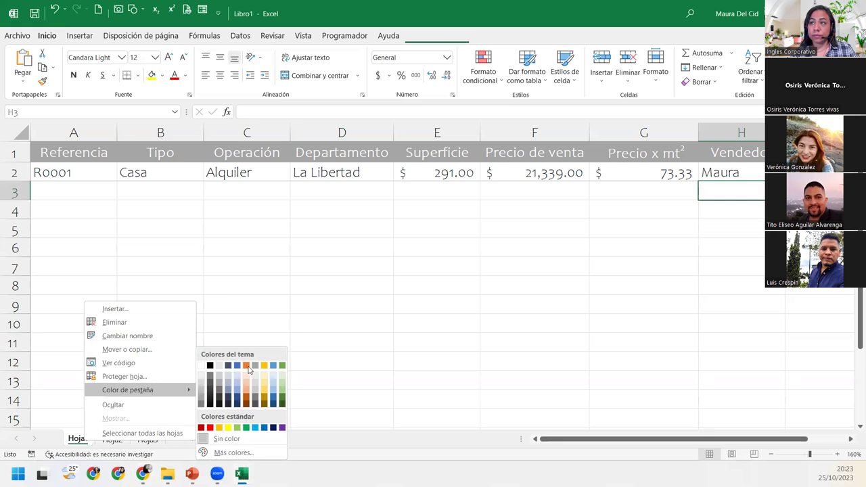
pyautogui.click(201, 284)
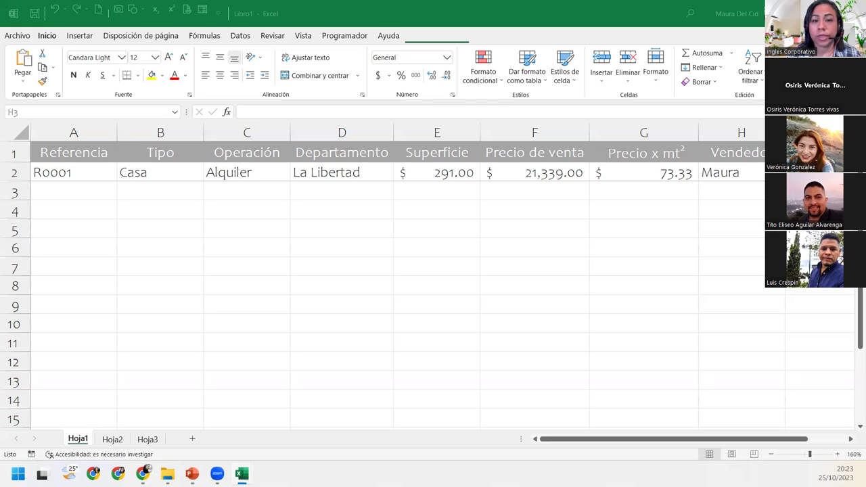
# Apply the Superíndice font effect to the ² in the G1 Precio x mt² header
pyautogui.doubleClick(670, 153)
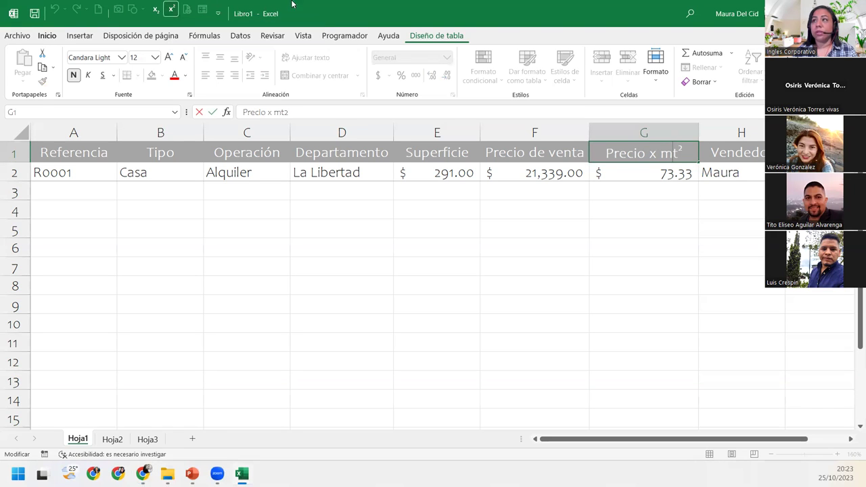
pyautogui.moveTo(677, 153); pyautogui.dragTo(683, 153)
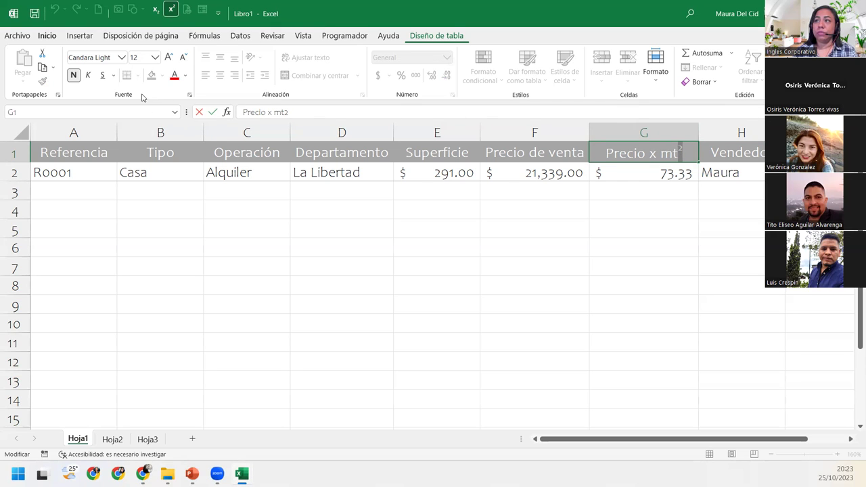
pyautogui.click(190, 95)
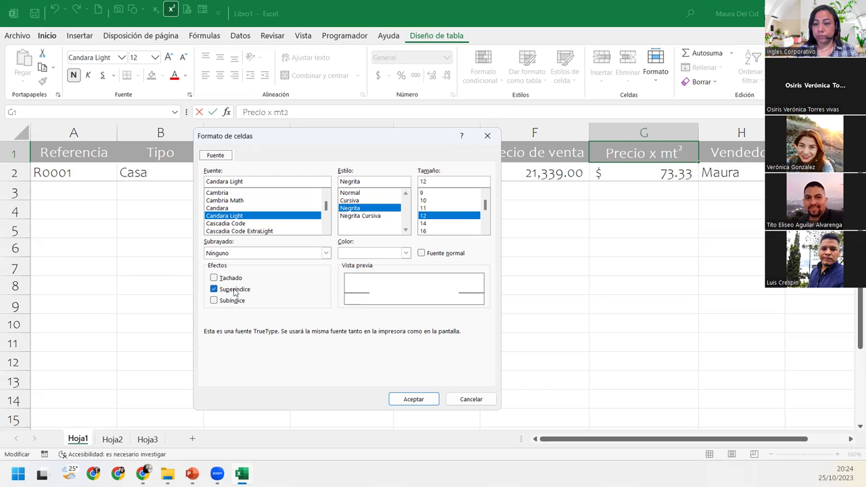
pyautogui.click(421, 400)
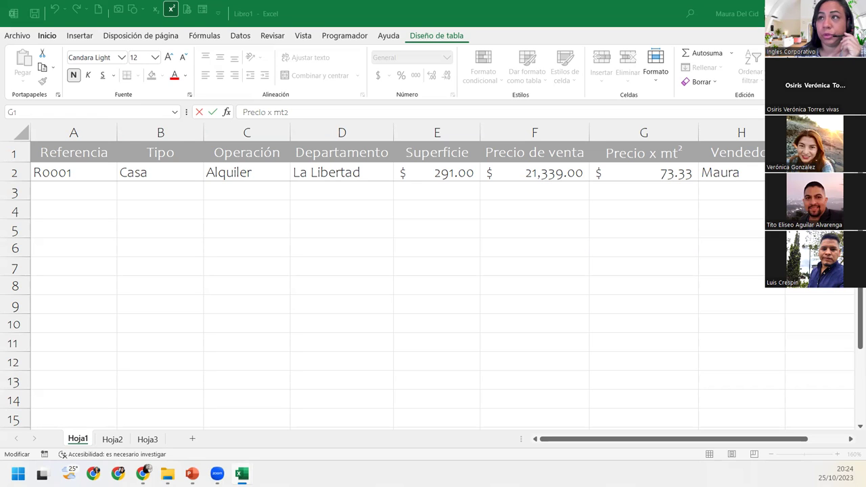
# Finish the header edit, move to cell A2, and select the entire worksheet
pyautogui.click(81, 168)
pyautogui.click(81, 168)
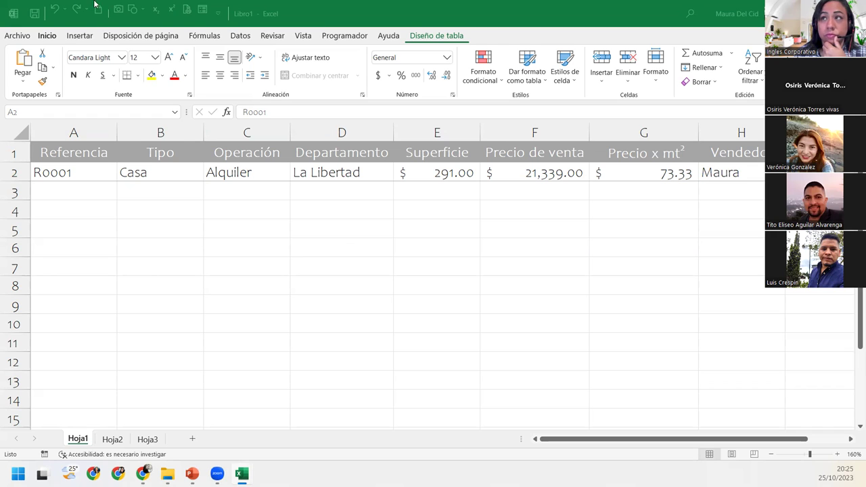
pyautogui.click(15, 135)
pyautogui.rightClick(15, 135)
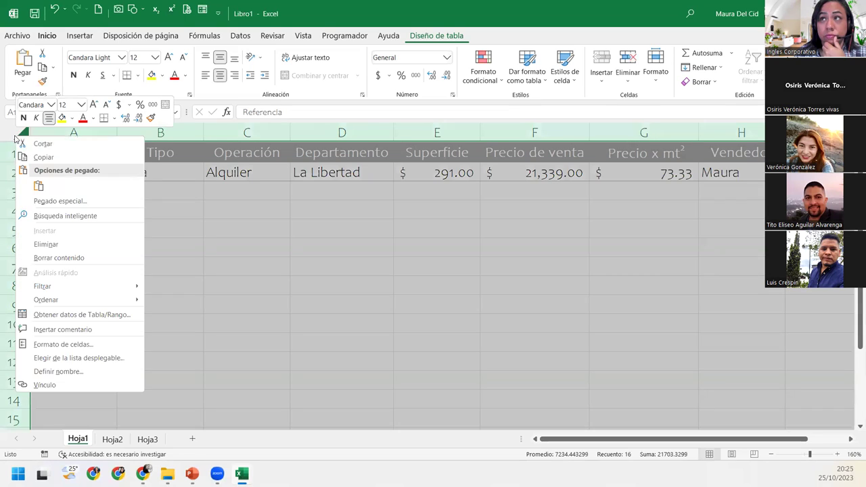
pyautogui.hotkey('ctrl', 'c')
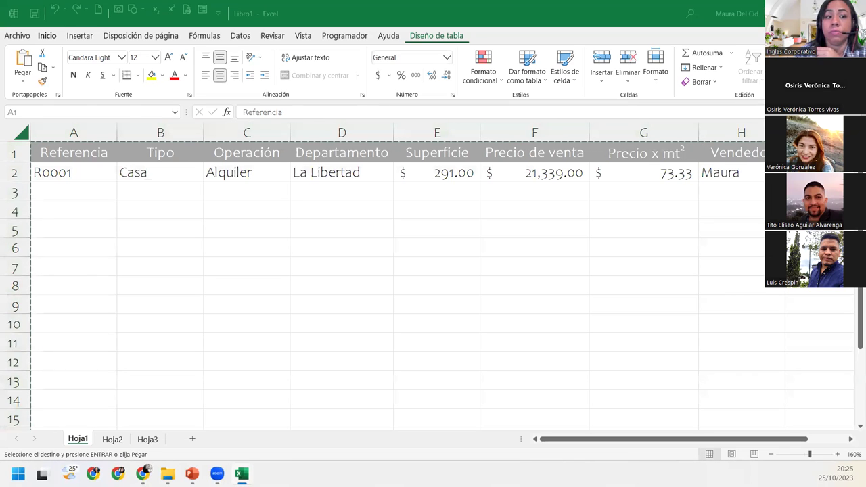
pyautogui.press('Escape')
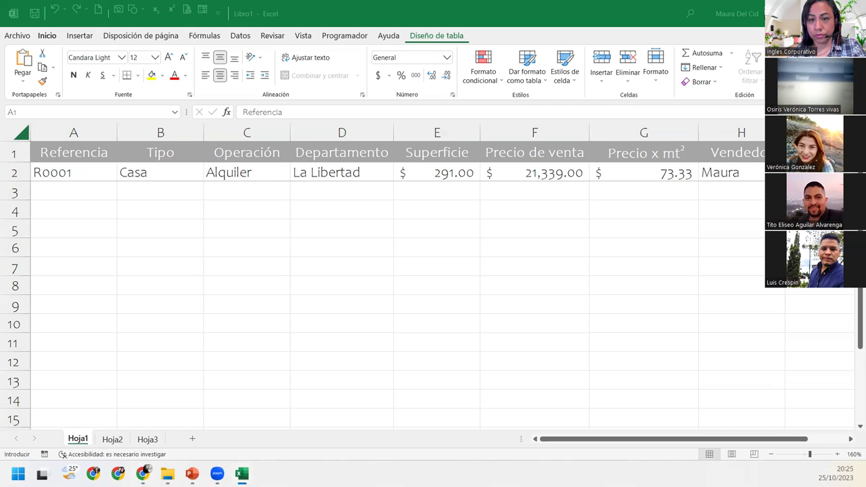
pyautogui.press('F2')
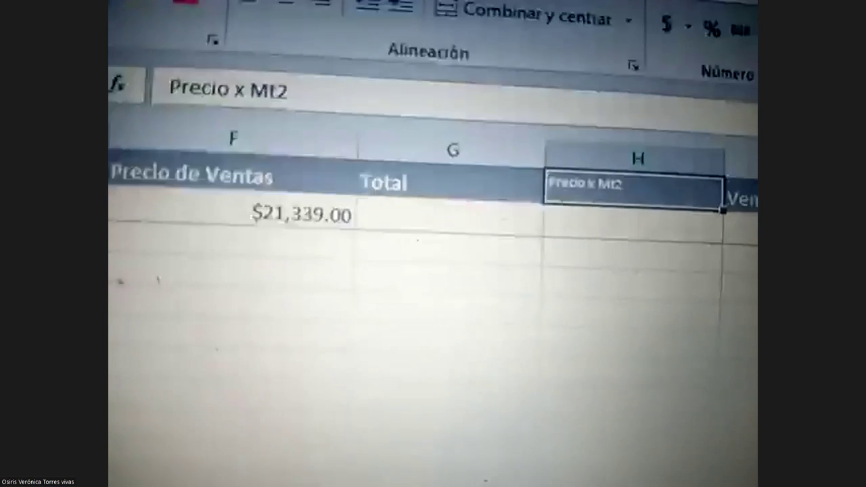
# Change the column H header text to 'Precio x mt'
pyautogui.press('BackSpace')
pyautogui.press('BackSpace')
pyautogui.press('BackSpace')
pyautogui.write('mt')
pyautogui.hotkey('ctrl', 'Return')
pyautogui.click(460, 223)
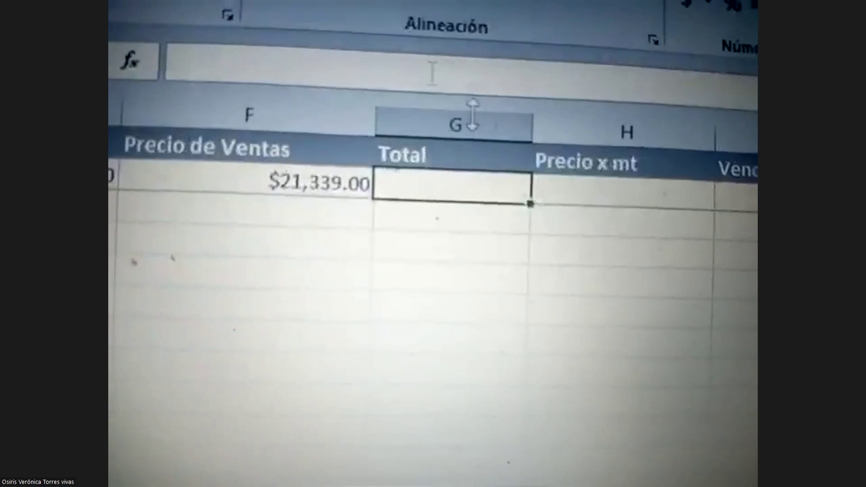
# Add '2' to the end of the Precio x mt header and bring up its font settings
pyautogui.click(655, 166)
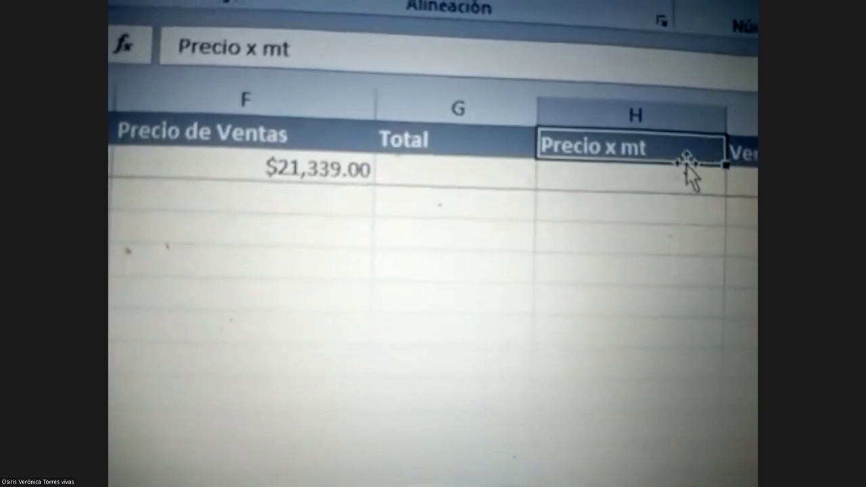
pyautogui.doubleClick(664, 150)
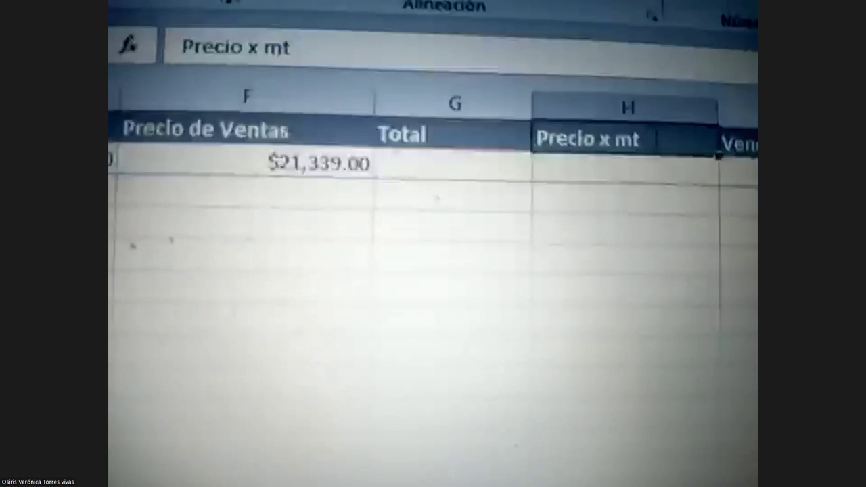
pyautogui.write('2')
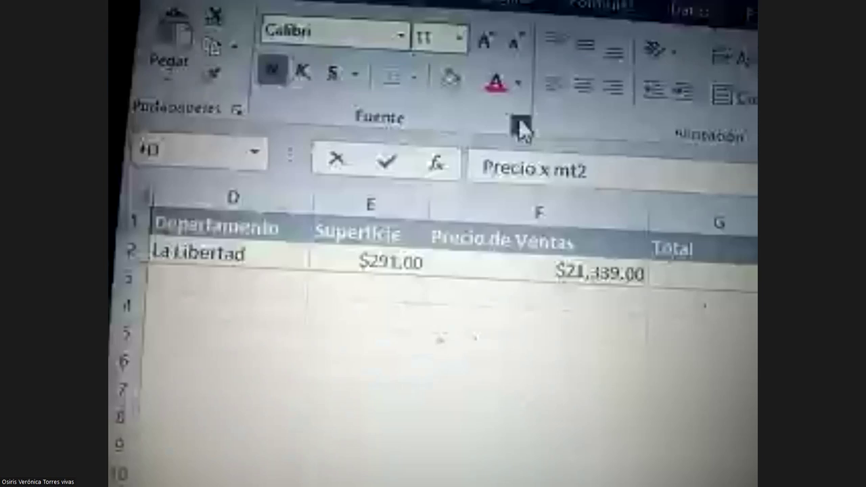
pyautogui.click(518, 118)
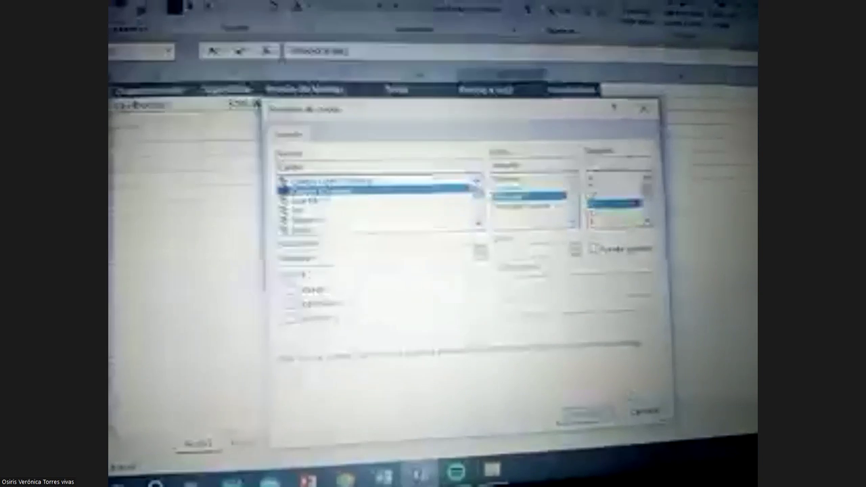
# Make the 2 in the column H Precio x mt2 header superscript with Superíndice
pyautogui.click(646, 421)
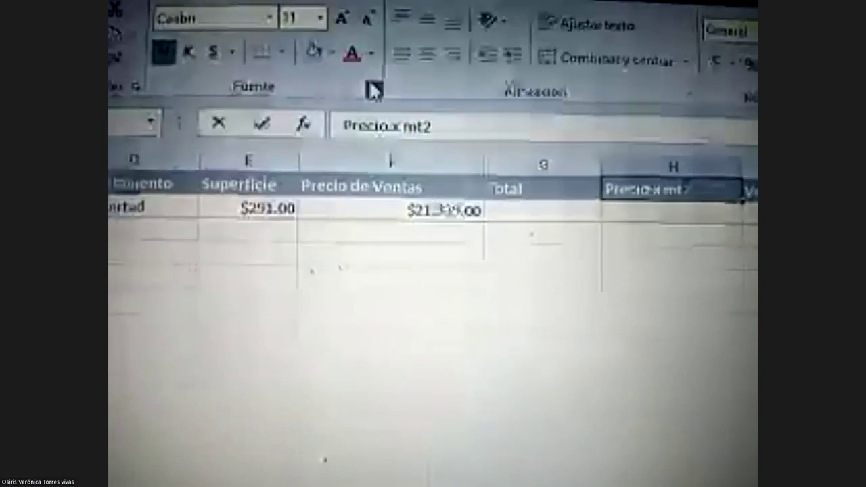
pyautogui.click(373, 90)
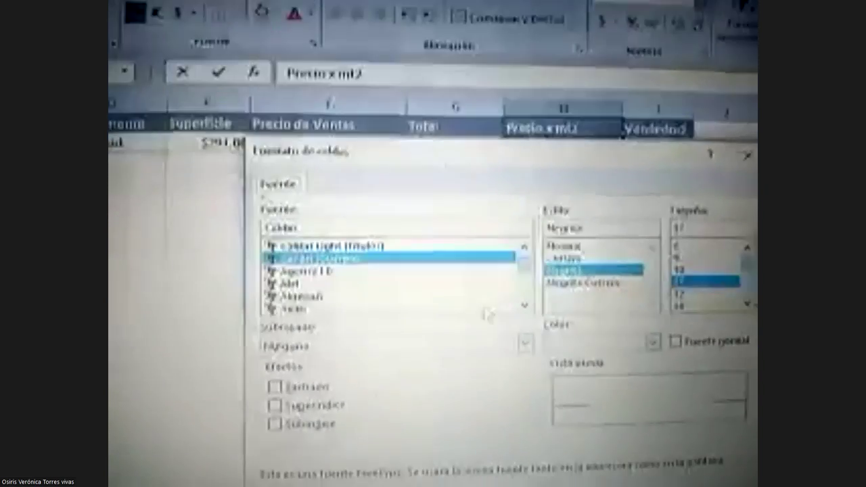
pyautogui.click(288, 406)
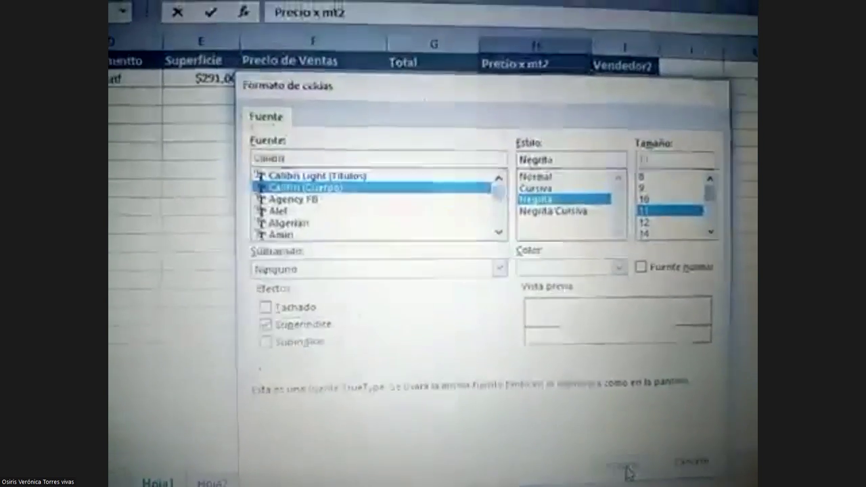
pyautogui.click(626, 446)
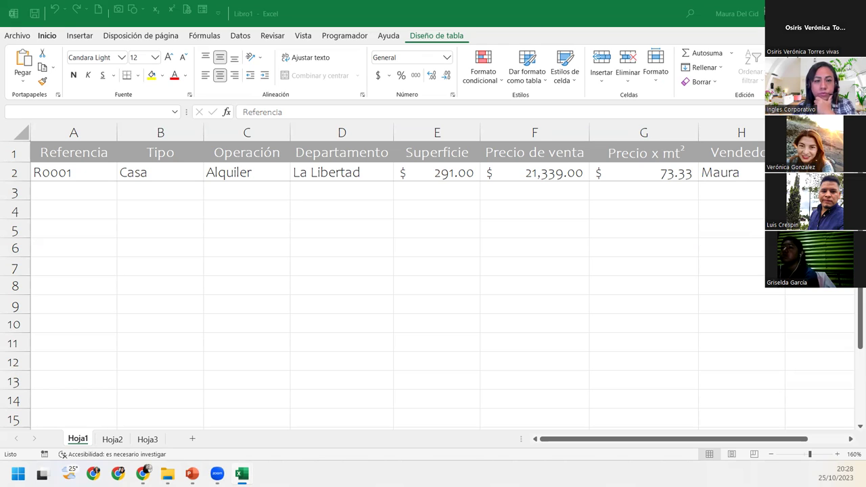
pyautogui.press('F2')
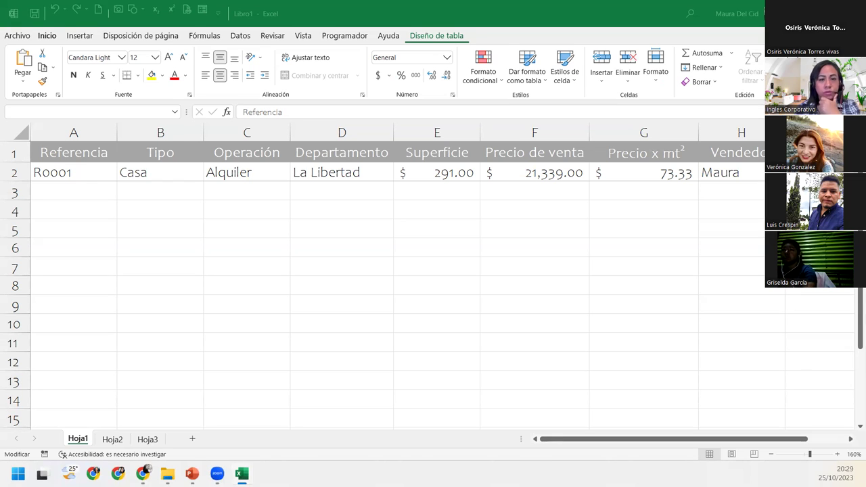
pyautogui.press('F2')
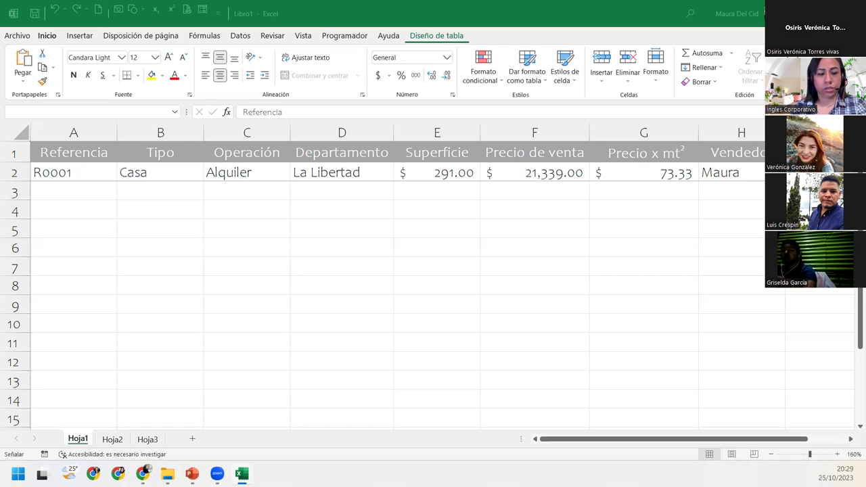
pyautogui.press('F8')
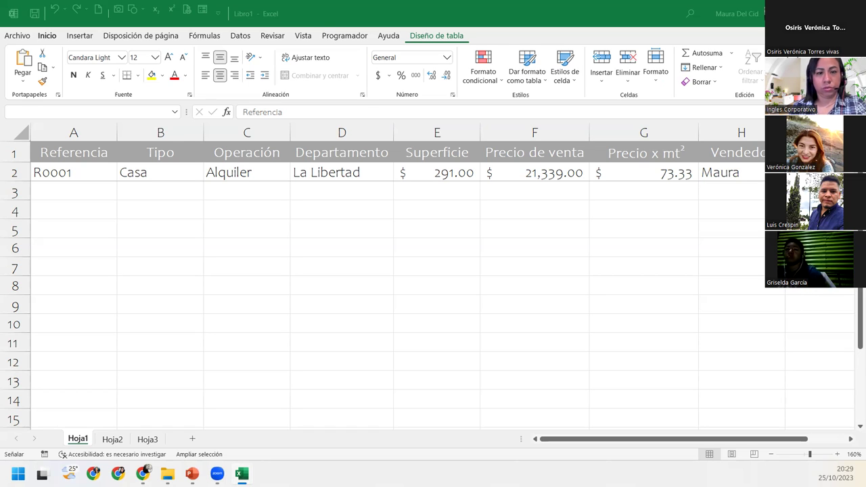
pyautogui.press('Escape')
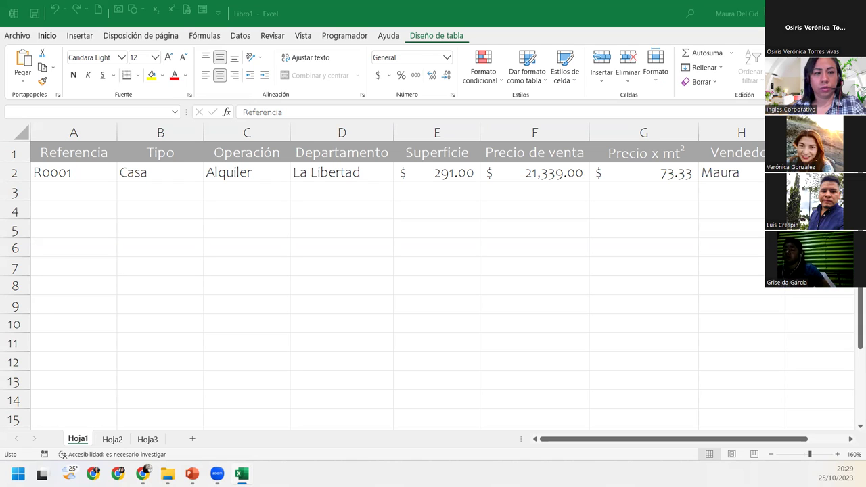
pyautogui.press('F2')
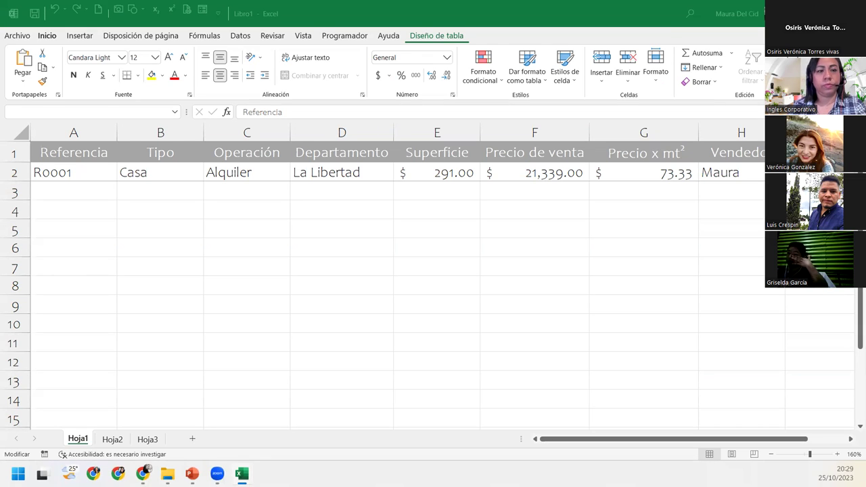
pyautogui.press('F2')
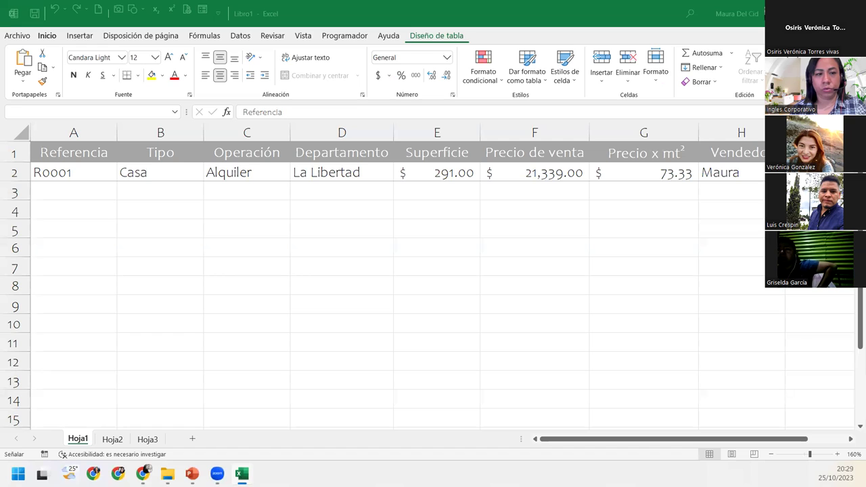
pyautogui.press('F2')
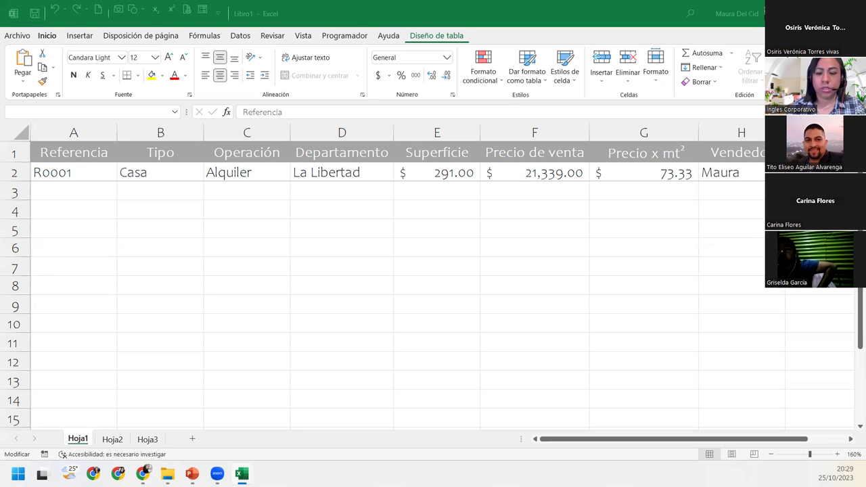
pyautogui.press('Escape')
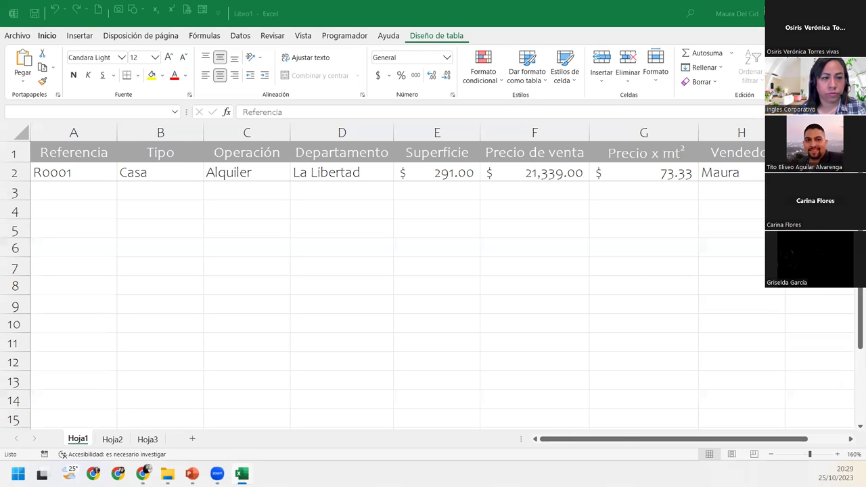
pyautogui.press('F2')
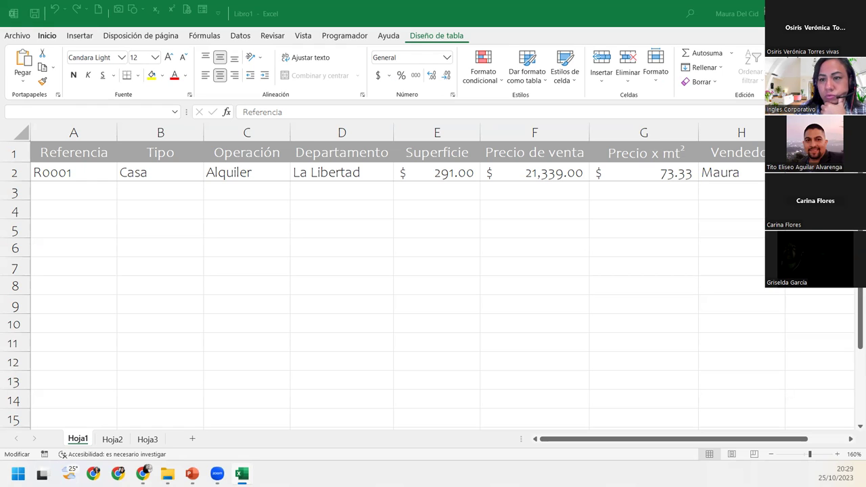
pyautogui.press('Escape')
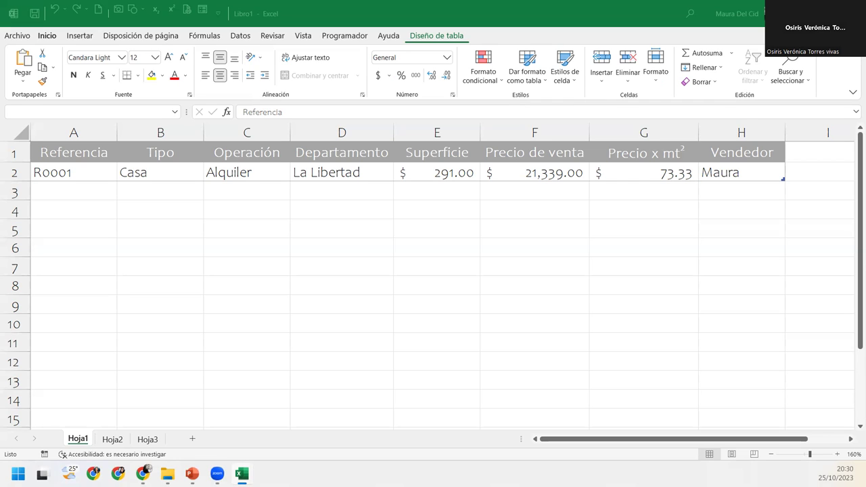
# Toggle the Referencia cell in and out of edit mode twice, then select A2 holding R0001
pyautogui.press('F2')
pyautogui.press('Escape')
pyautogui.press('F2')
pyautogui.press('Escape')
pyautogui.click(103, 170)
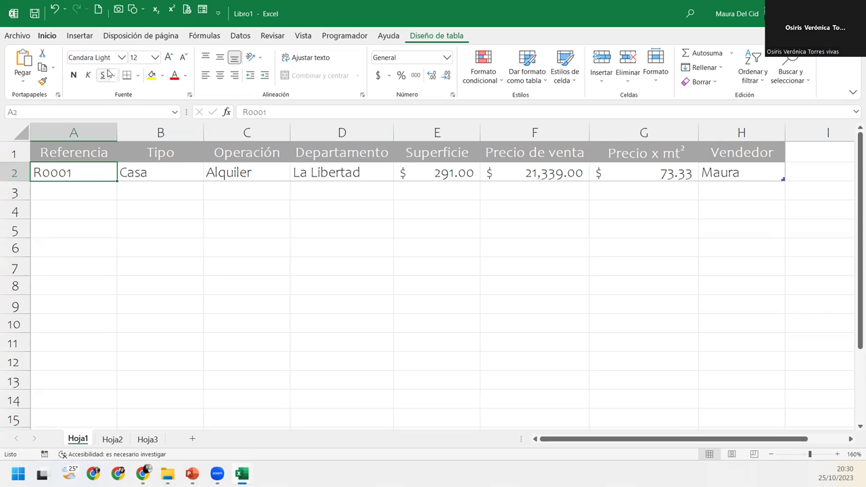
# Open the Formulario data form for the table and place it below the record row
pyautogui.click(203, 9)
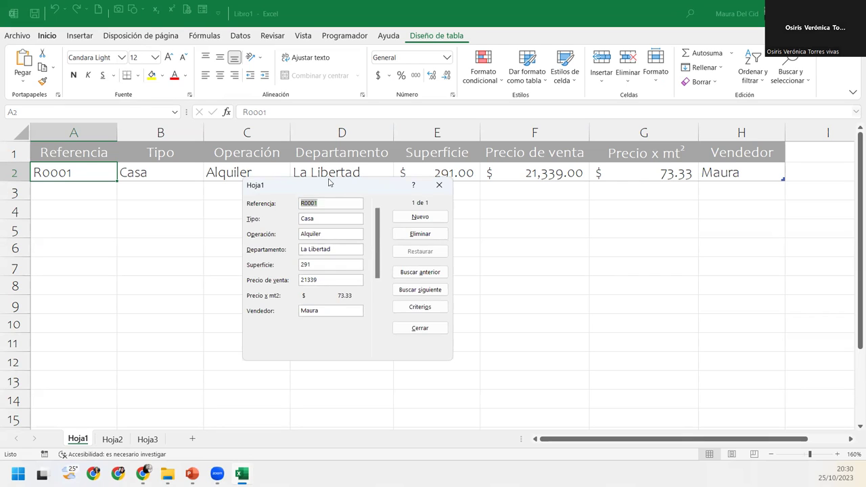
pyautogui.moveTo(334, 182); pyautogui.dragTo(265, 210)
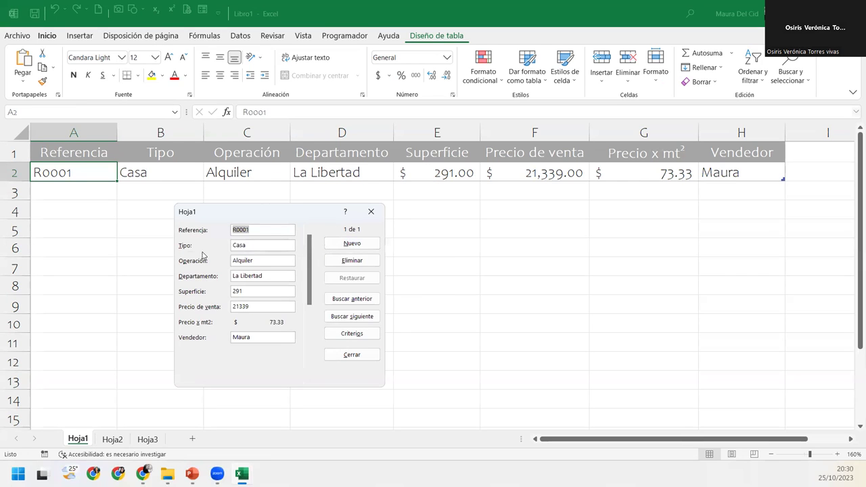
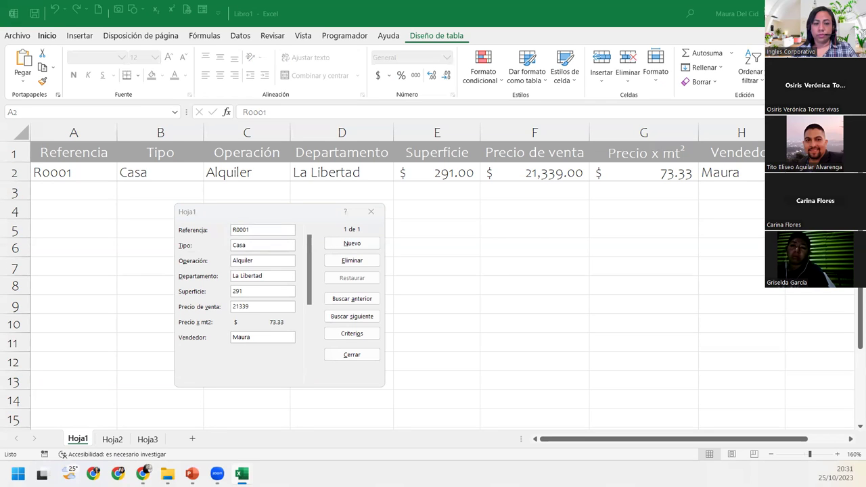
# Start a new form record with Referencia R0002 and Tipo Oficina, correcting the mistyped entry
pyautogui.hotkey('alt', 'Tab')
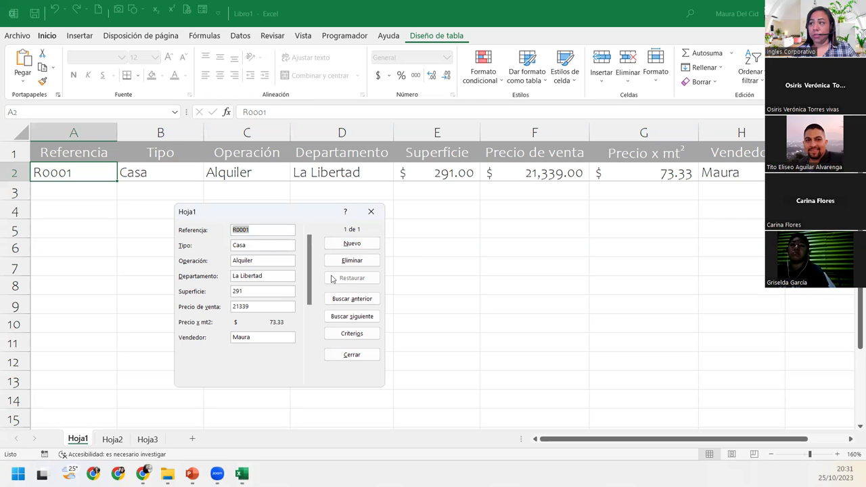
pyautogui.click(352, 247)
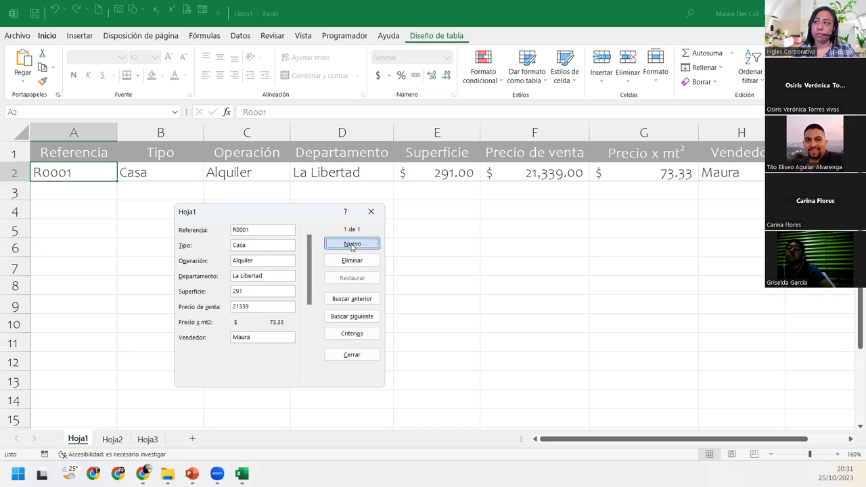
pyautogui.click(265, 228)
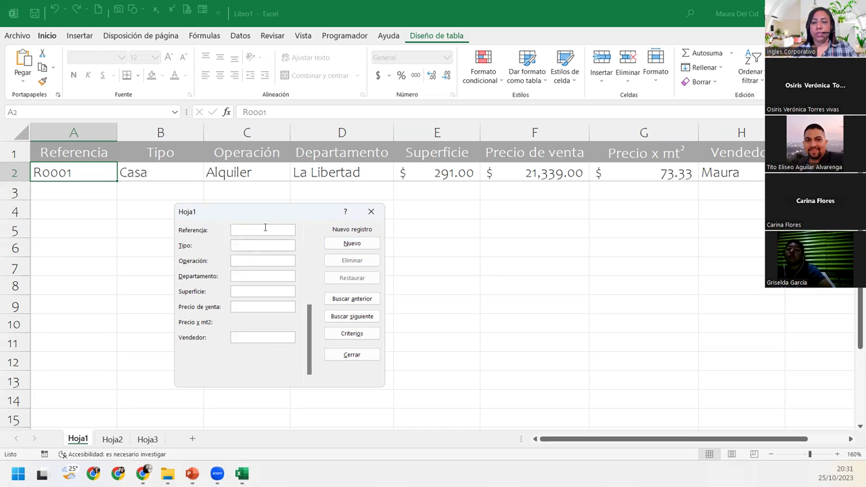
pyautogui.write('R')
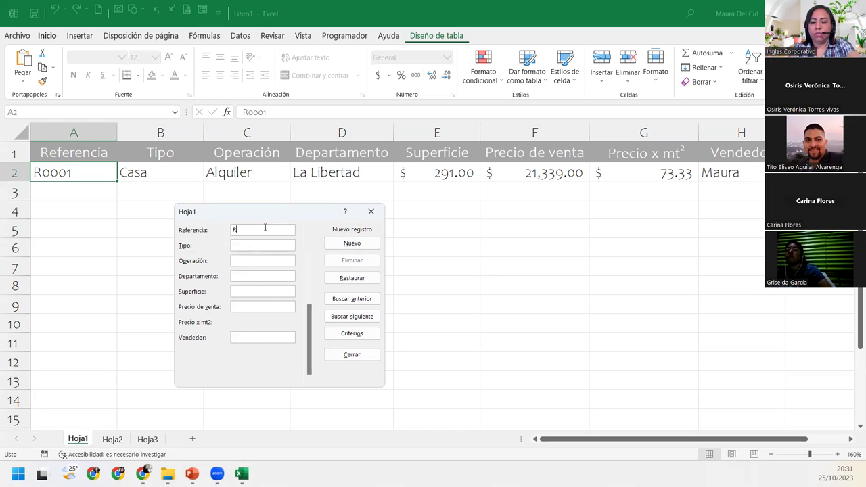
pyautogui.write('000')
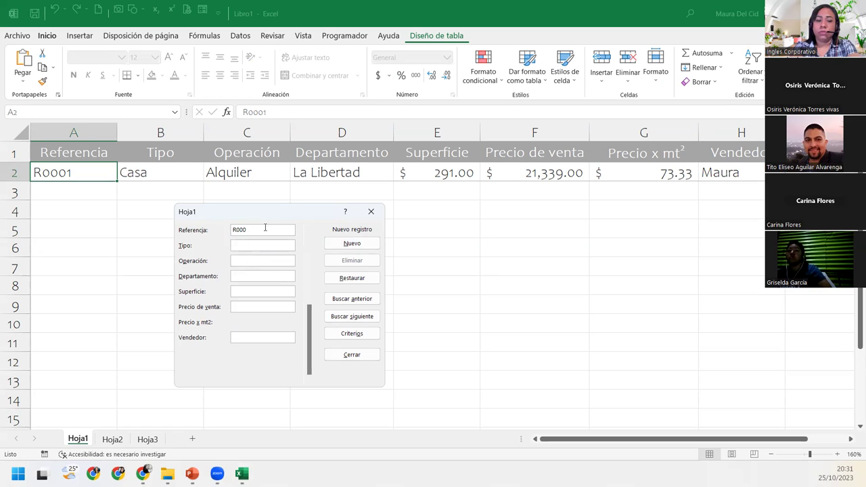
pyautogui.write('2')
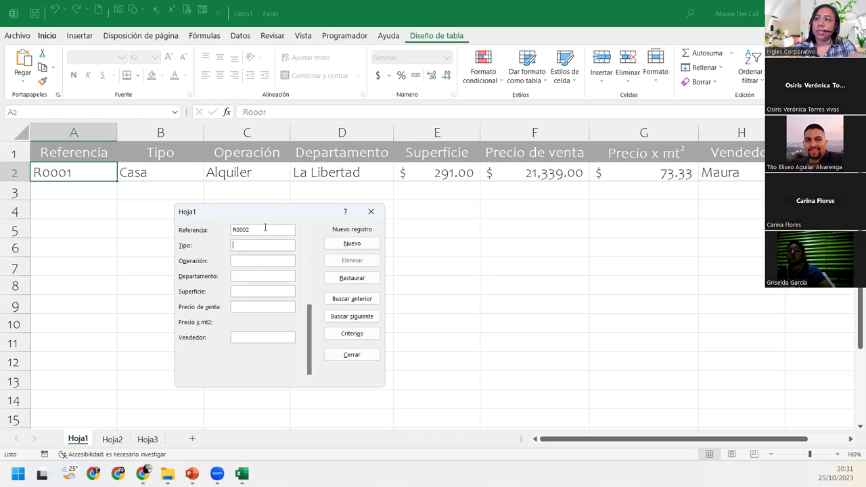
pyautogui.write('pARQUEO')
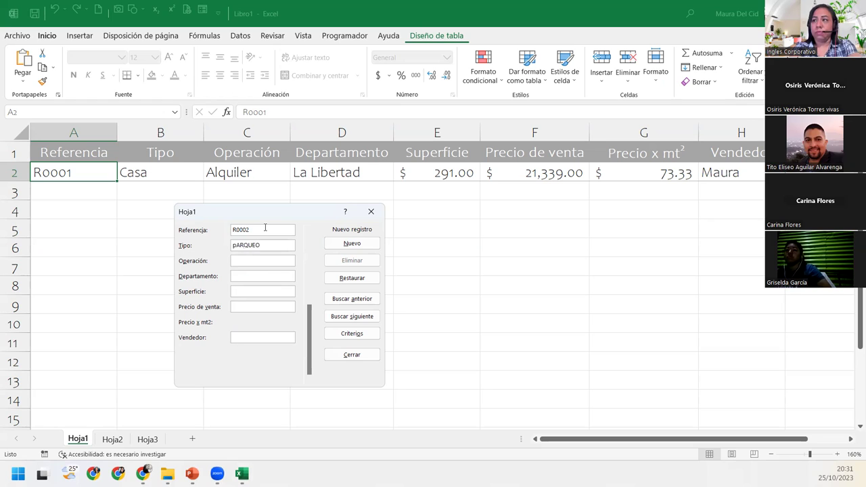
pyautogui.press('BackSpace')
pyautogui.press('BackSpace')
pyautogui.press('BackSpace')
pyautogui.press('BackSpace')
pyautogui.write('Parque')
pyautogui.press('BackSpace')
pyautogui.press('BackSpace')
pyautogui.press('BackSpace')
pyautogui.press('BackSpace')
pyautogui.write('Oficina')
# Enter Operación Alquiler and Departamento San Salvador for the new record
pyautogui.press('Tab')
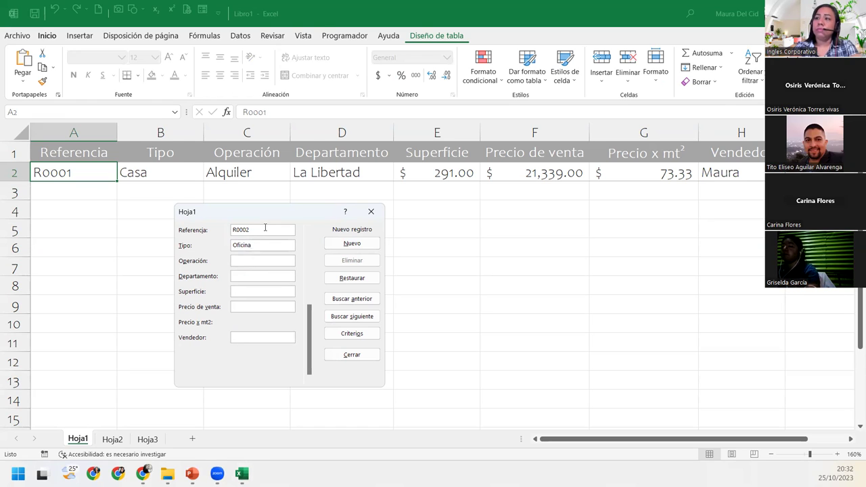
pyautogui.write('Alq')
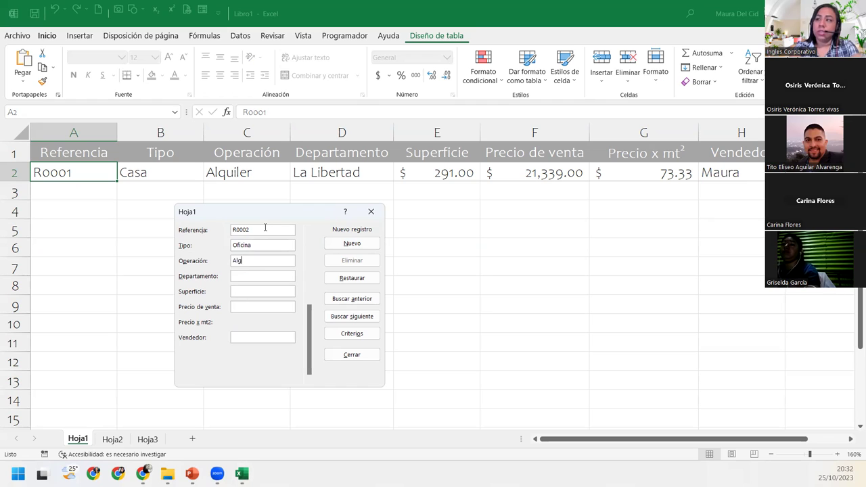
pyautogui.write('ui')
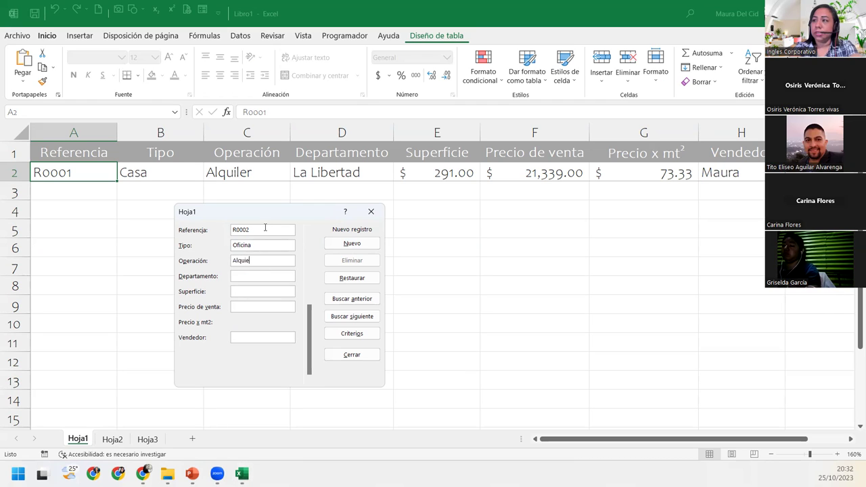
pyautogui.write('ler')
pyautogui.press('Tab')
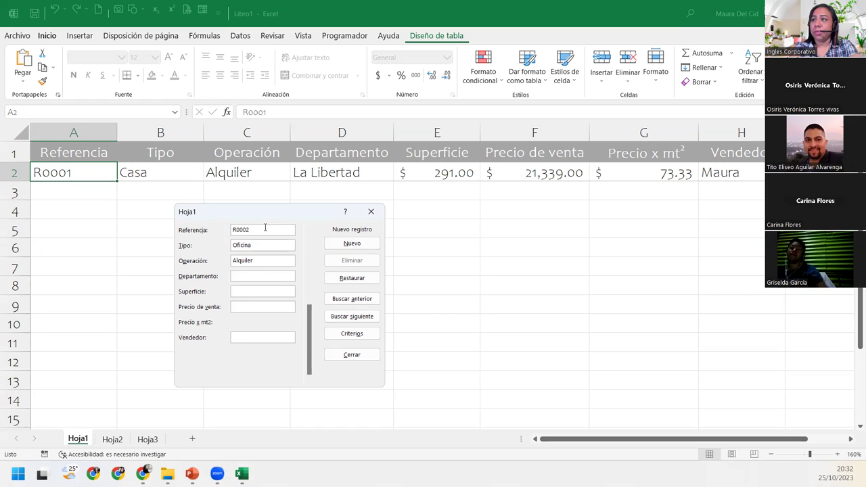
pyautogui.write('San Salvador')
pyautogui.press('Tab')
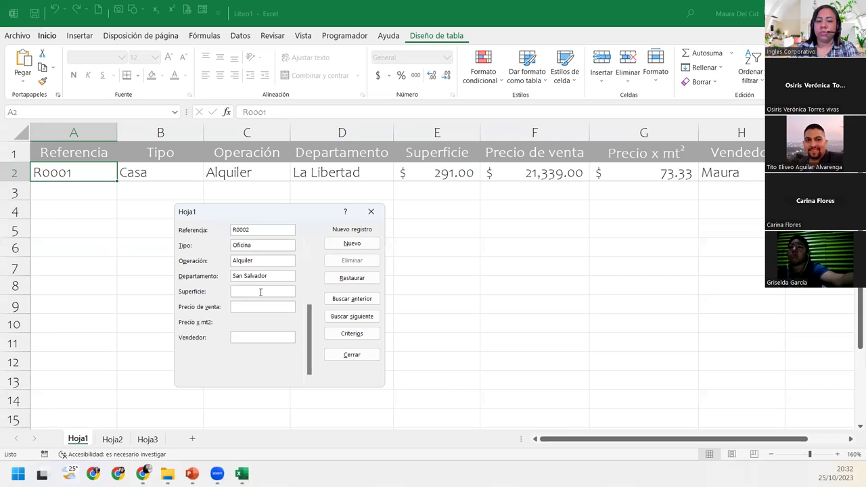
# Enter Superficie 200, price 55890 and the seller's name, add R0002 as row 3, and close the form
pyautogui.write('200')
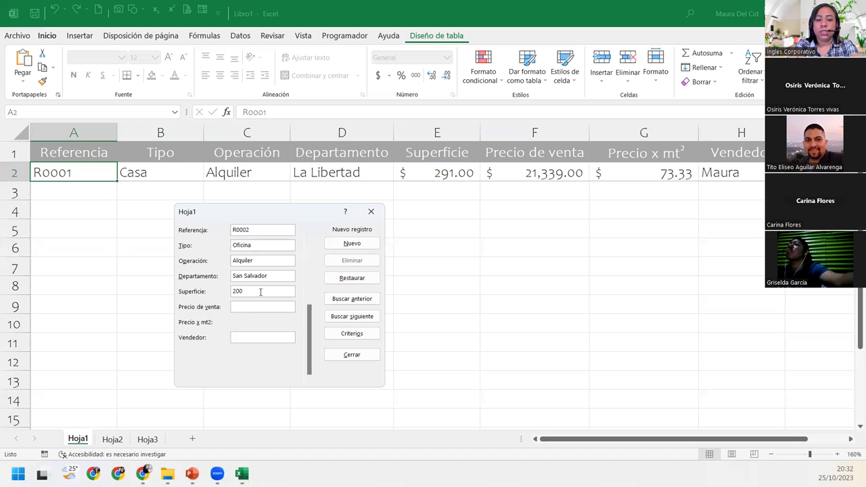
pyautogui.write('55890')
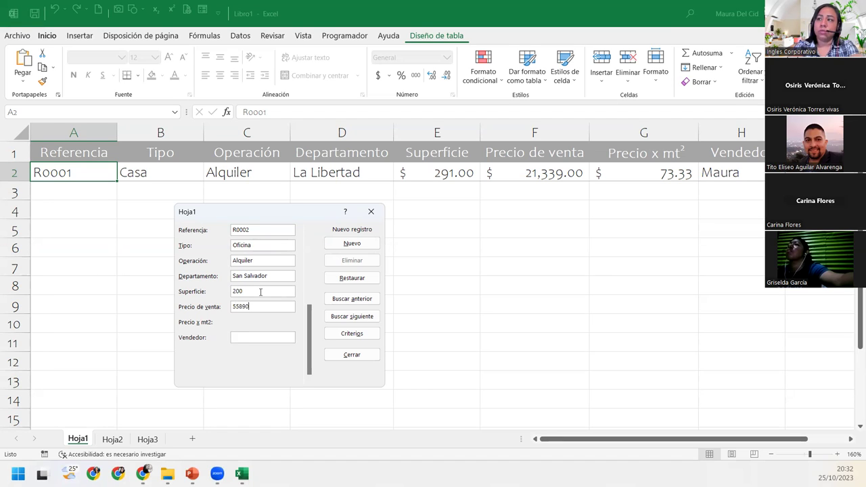
pyautogui.press('Tab')
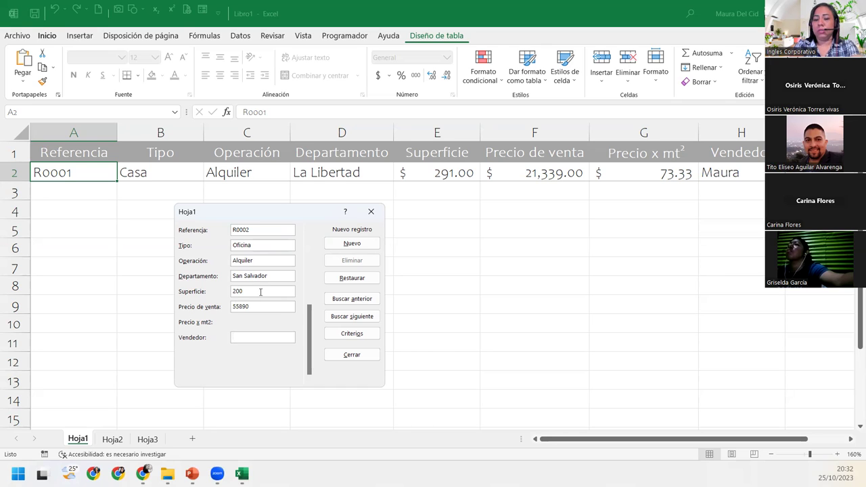
pyautogui.write('Paquito')
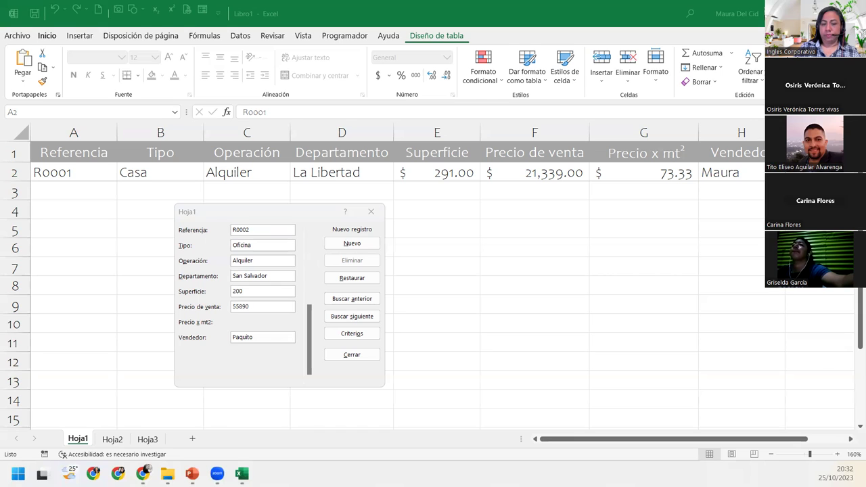
pyautogui.click(343, 243)
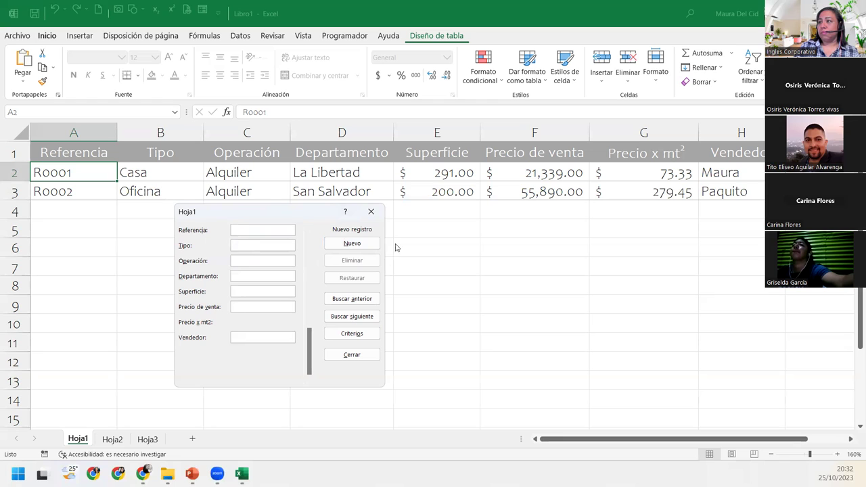
pyautogui.click(371, 212)
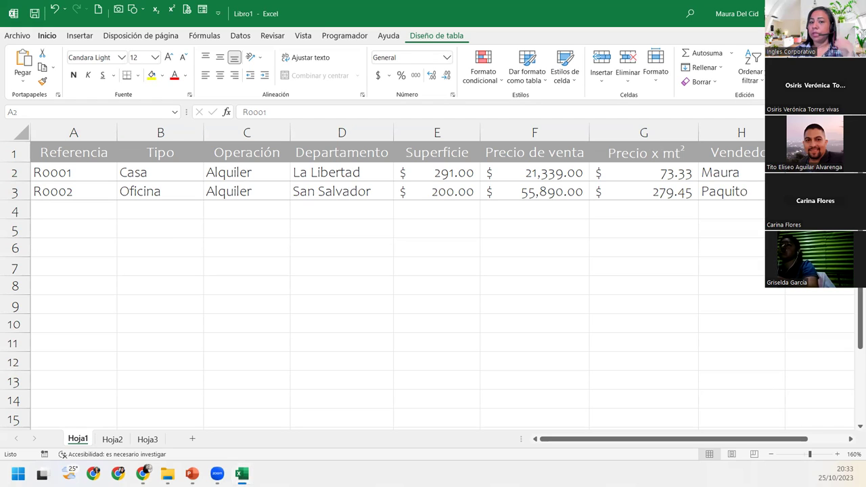
# Format Superficie cells E2:E3 as Número with zero decimals, showing 291 and 200
pyautogui.click(444, 172)
pyautogui.moveTo(443, 172); pyautogui.dragTo(650, 190)
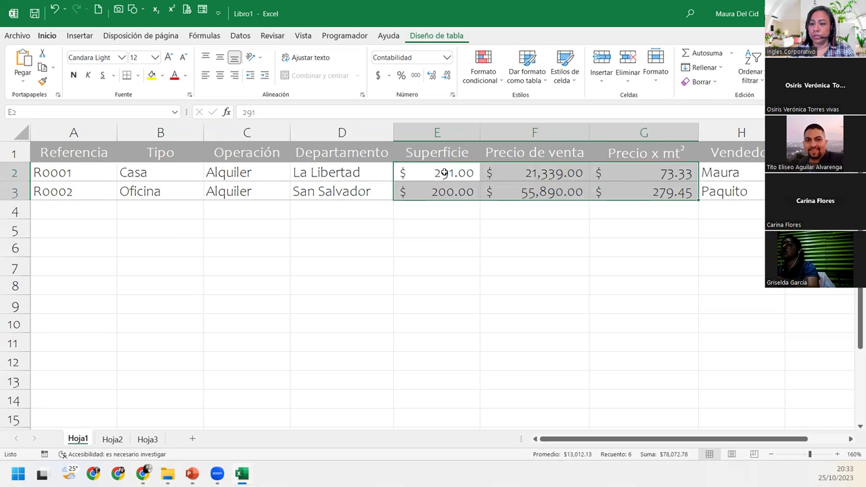
pyautogui.moveTo(446, 168); pyautogui.dragTo(447, 185)
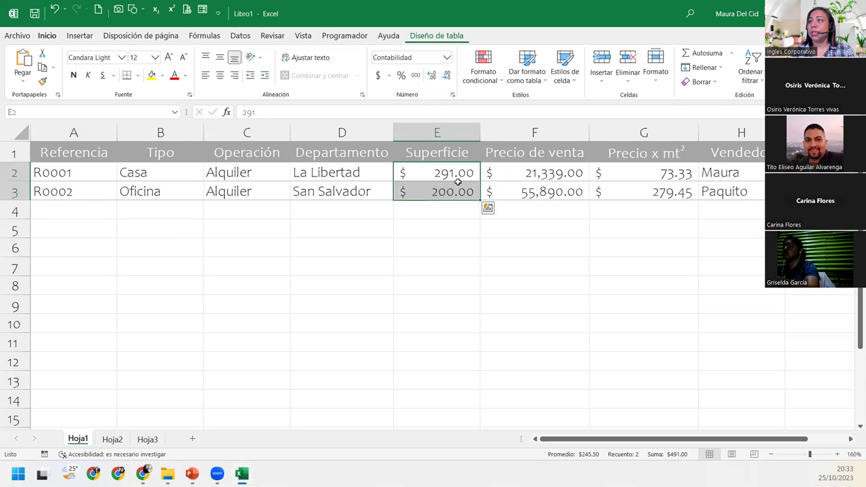
pyautogui.click(446, 57)
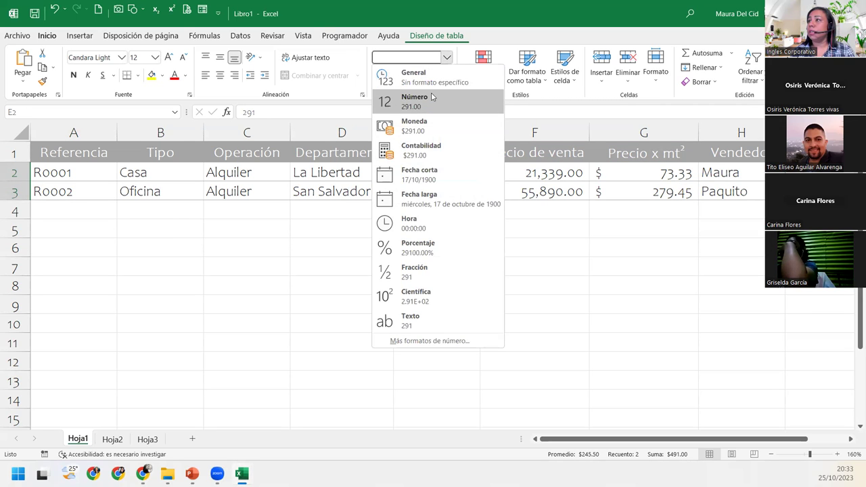
pyautogui.click(432, 96)
pyautogui.click(447, 76)
pyautogui.click(447, 76)
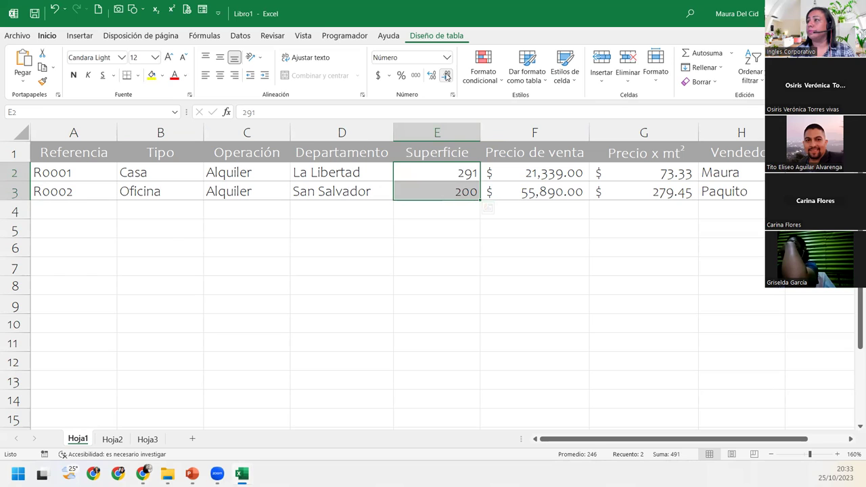
pyautogui.click(448, 261)
pyautogui.moveTo(499, 173); pyautogui.dragTo(623, 191)
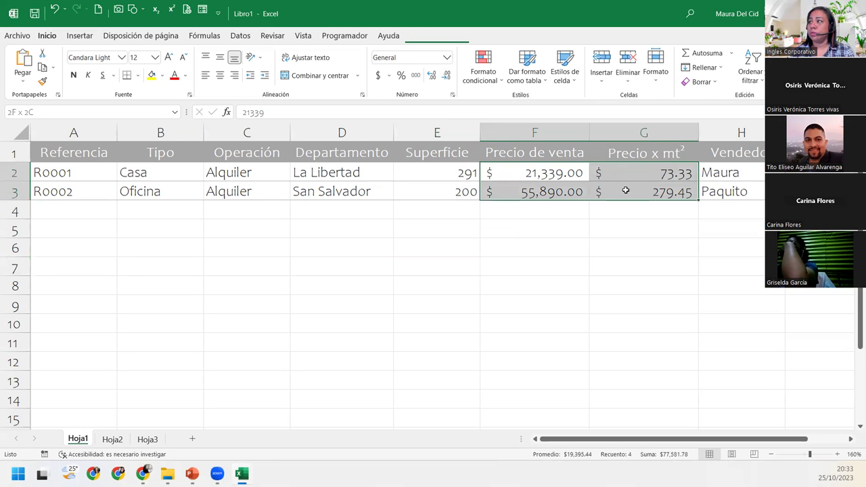
pyautogui.click(443, 175)
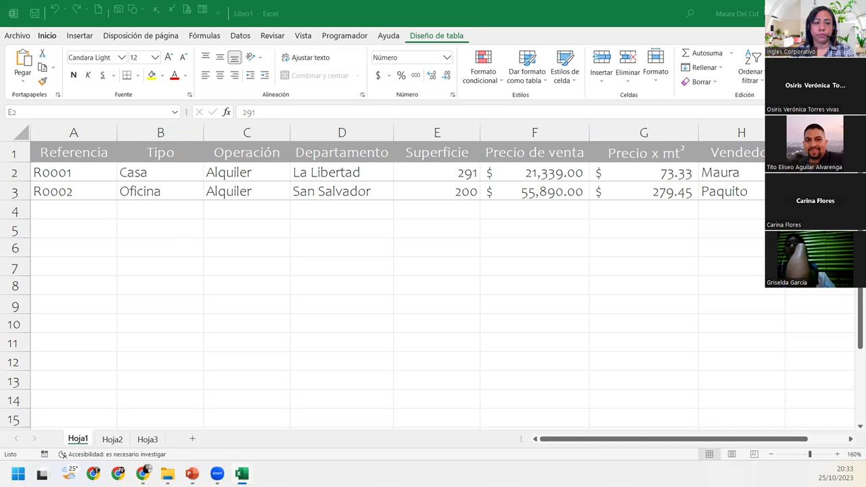
pyautogui.press('F2')
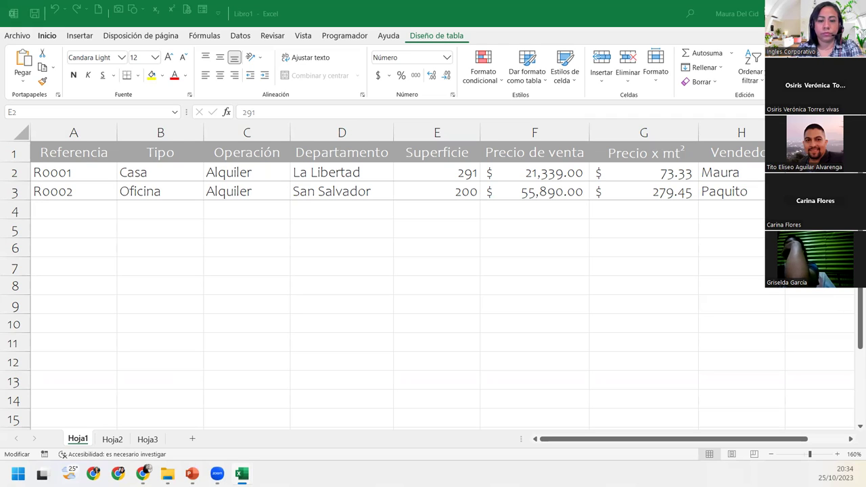
pyautogui.press('Escape')
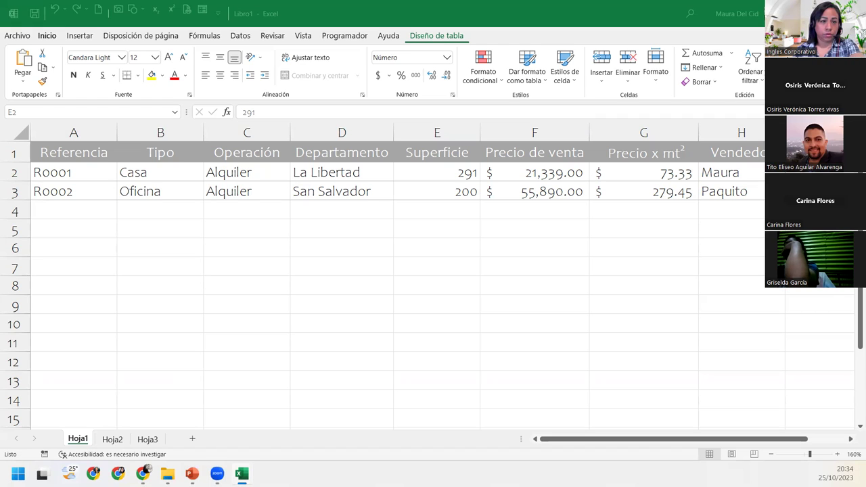
pyautogui.press('F2')
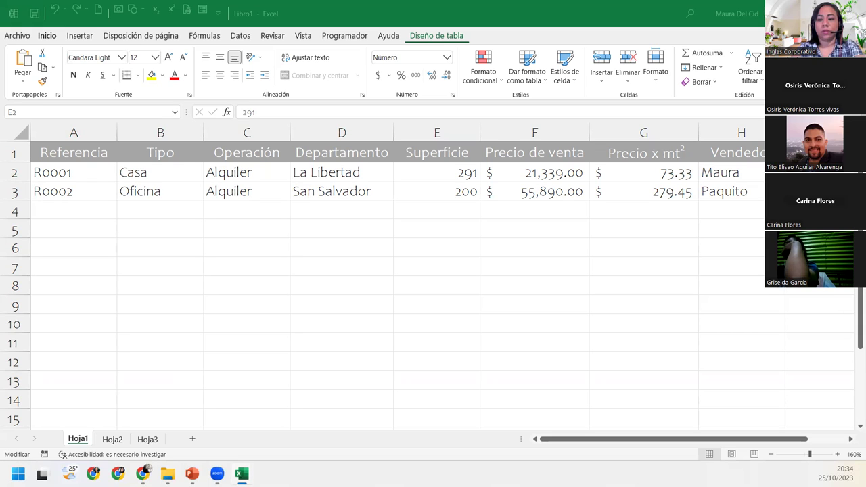
pyautogui.press('Escape')
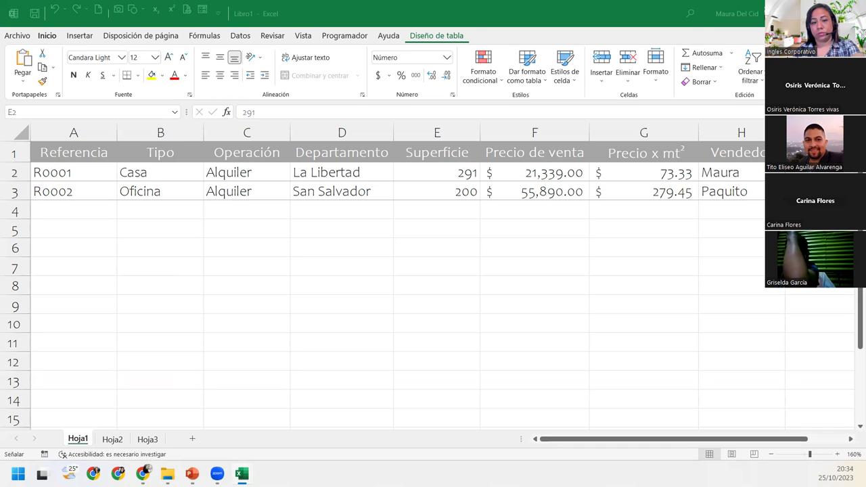
pyautogui.press('Escape')
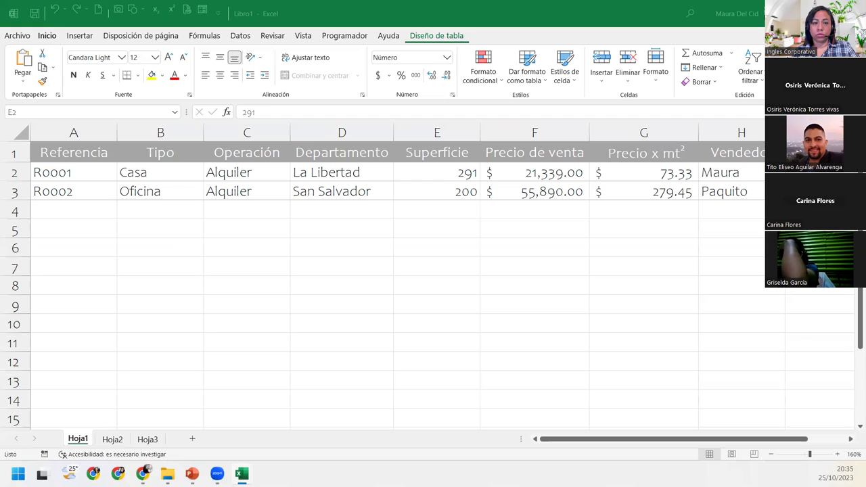
pyautogui.press('F2')
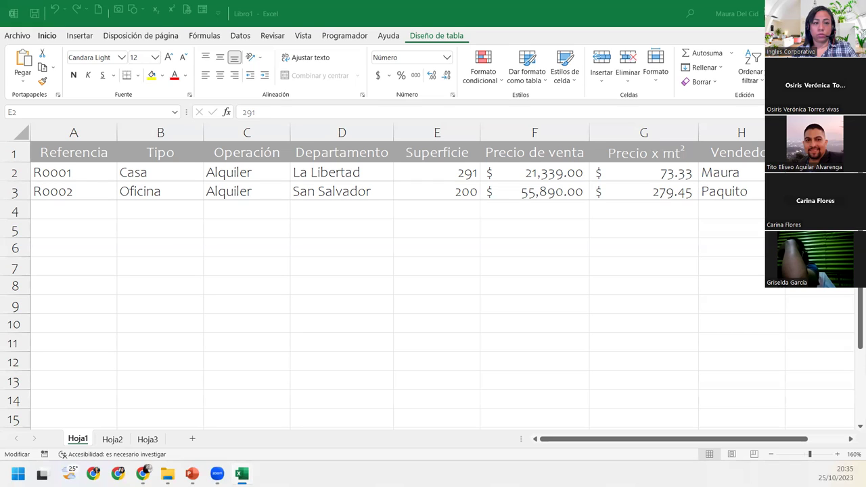
pyautogui.press('Escape')
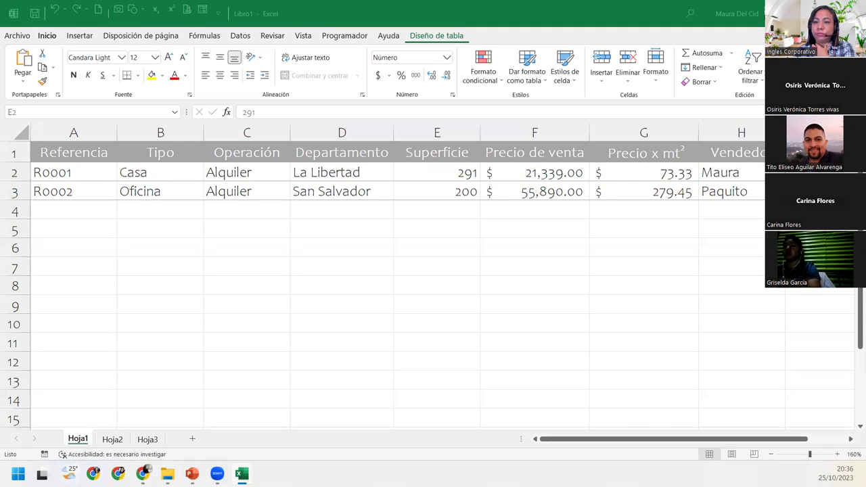
# Start a new form record R0003: Edificio, Venta, San Salvador, Superficie 350
pyautogui.click(460, 180)
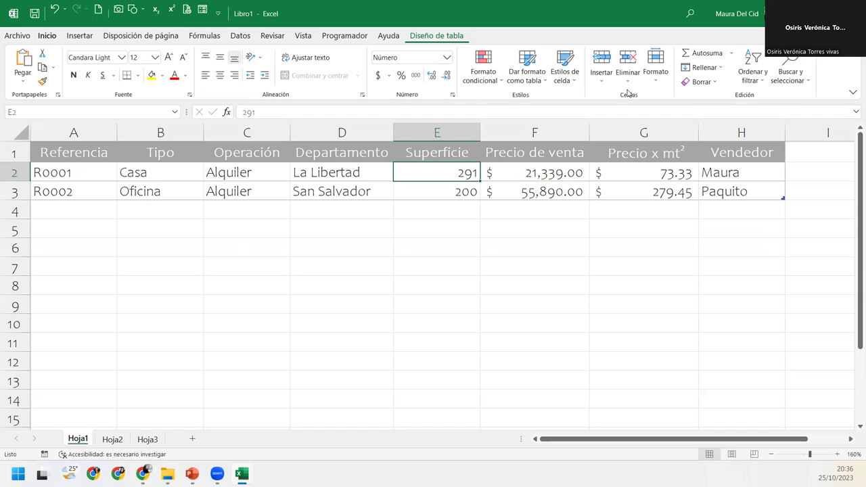
pyautogui.click(201, 10)
pyautogui.click(446, 273)
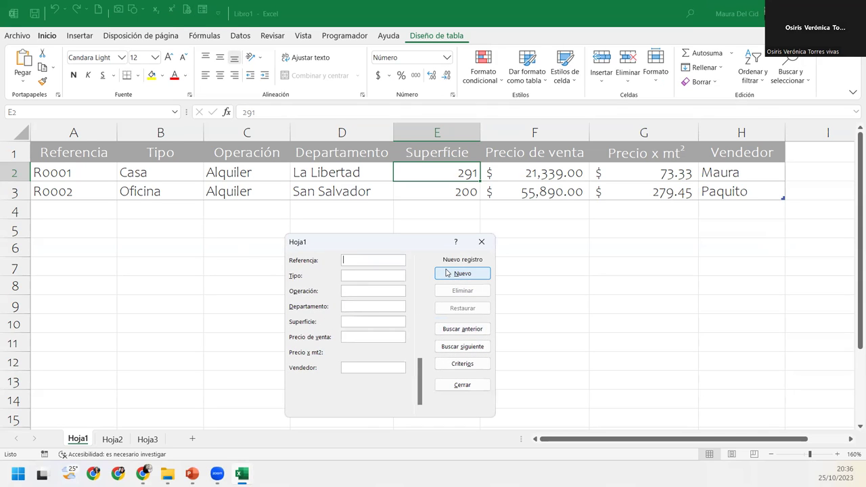
pyautogui.write('R0003')
pyautogui.write('Edificio')
pyautogui.write('Venta')
pyautogui.write('San')
pyautogui.write('Salvador')
pyautogui.press('Tab')
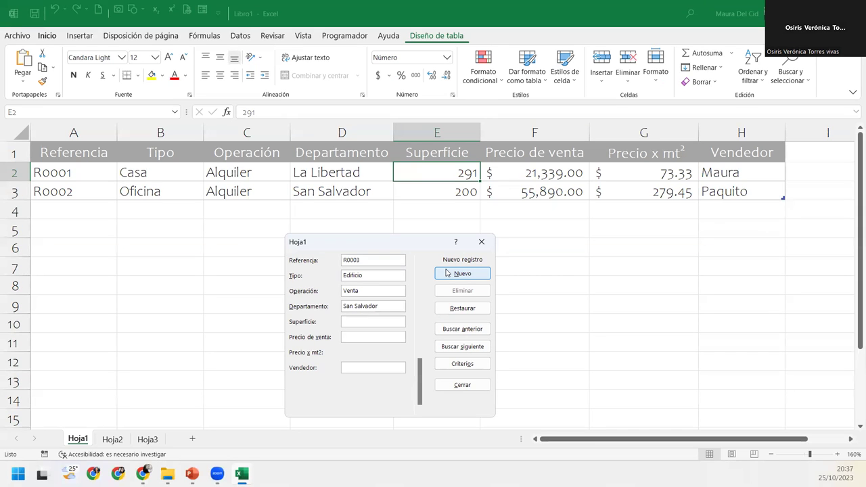
pyautogui.write('350')
# Enter price 625000 and the seller's name, add the record as row 4, and close the form
pyautogui.press('Tab')
pyautogui.write('625000')
pyautogui.press('Tab')
pyautogui.write('Rosario')
pyautogui.click(447, 273)
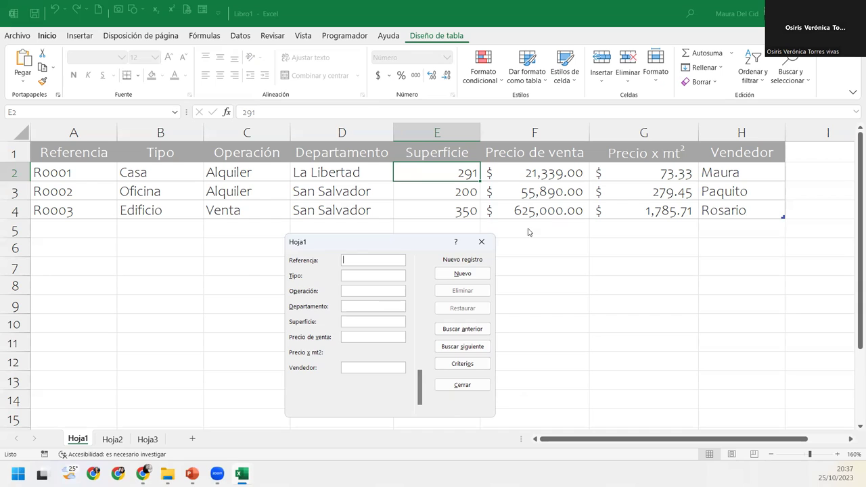
pyautogui.click(482, 242)
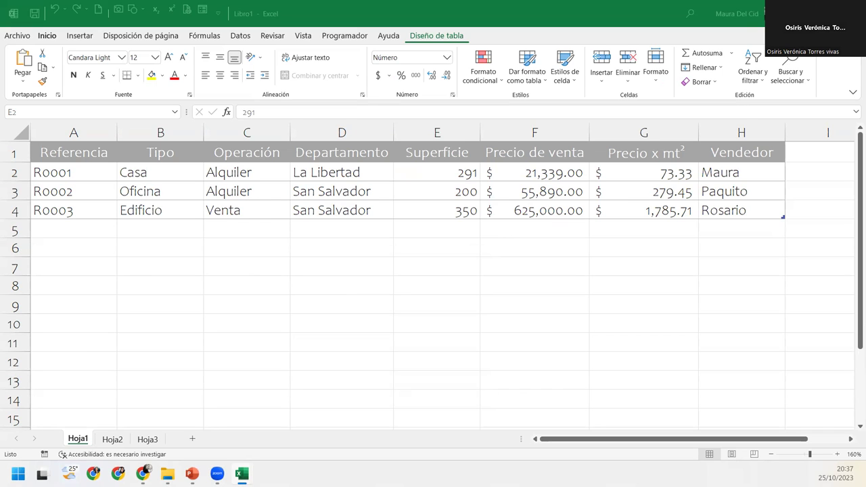
pyautogui.click(102, 177)
pyautogui.hotkey('ctrl', 'z')
pyautogui.hotkey('ctrl', 'z')
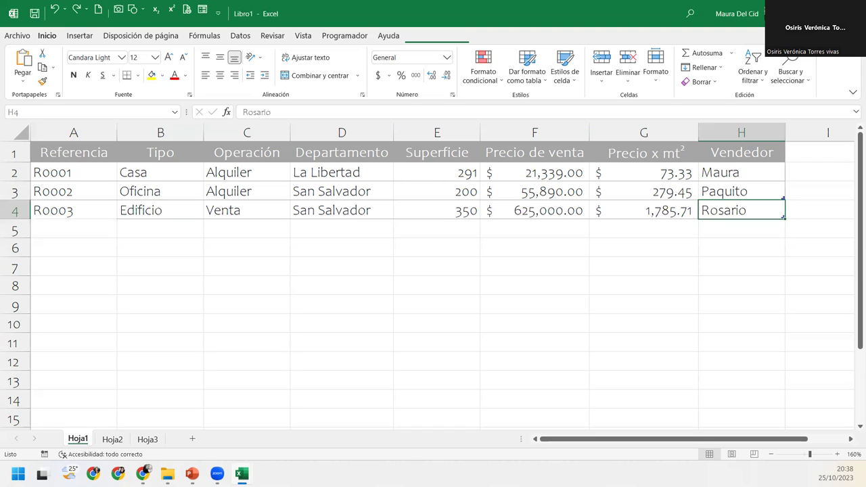
pyautogui.click(91, 177)
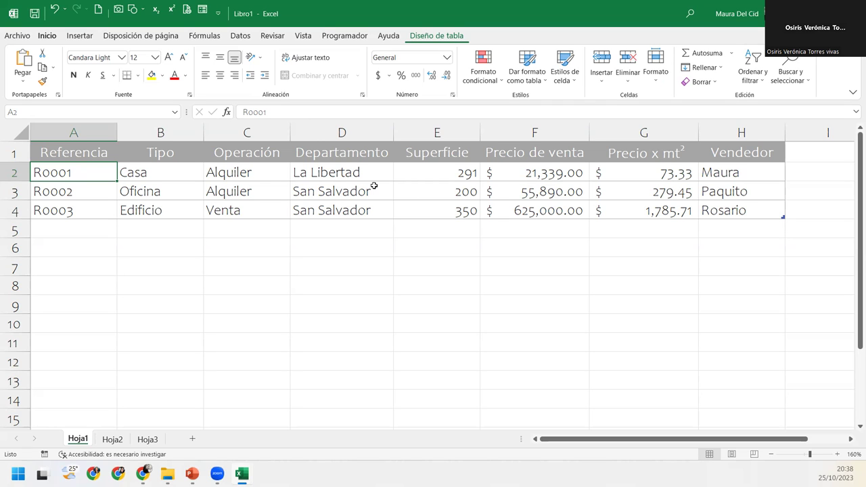
# Show the Diseño de tabla options for the property table
pyautogui.click(430, 38)
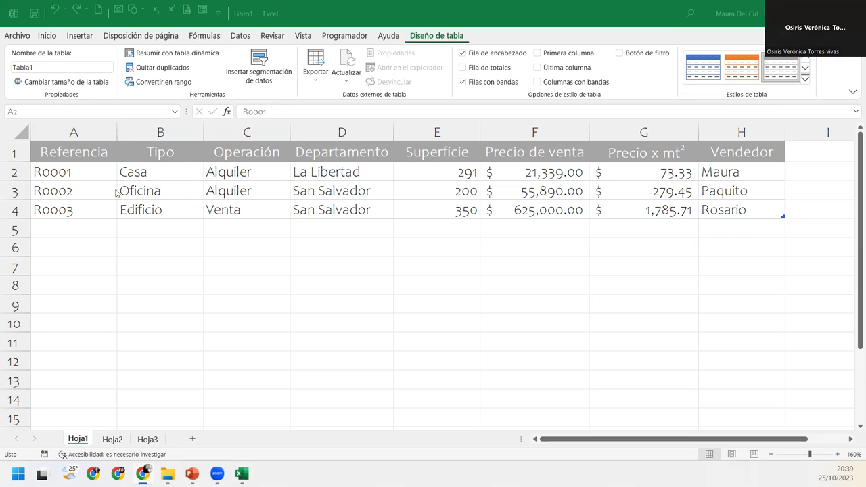
# Convert the property table into a normal range, confirming with Sí
pyautogui.click(92, 181)
pyautogui.click(160, 82)
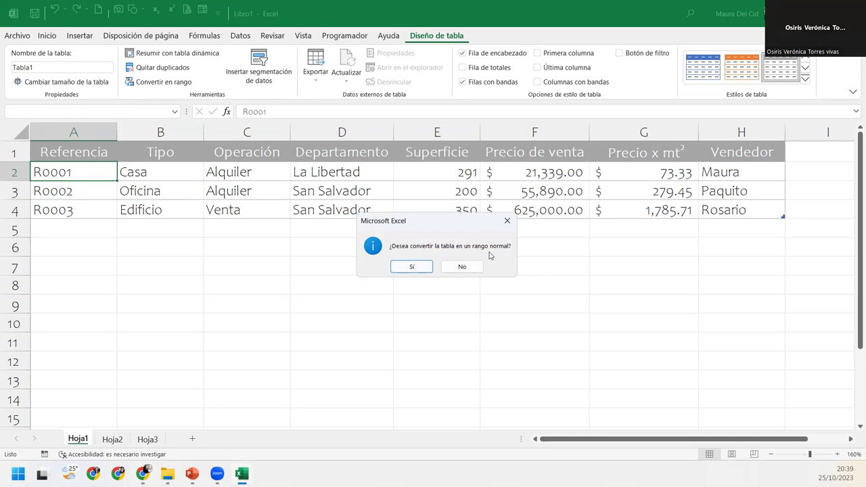
pyautogui.click(415, 266)
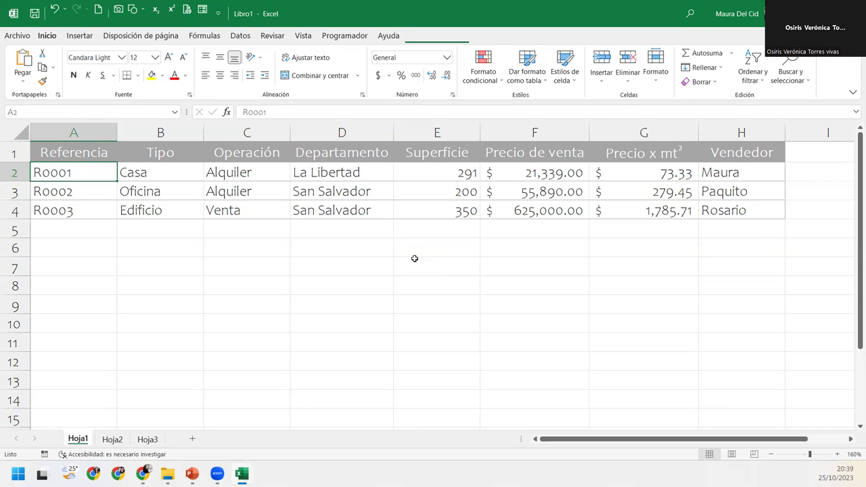
# Browse the three records in the data form, then close it
pyautogui.click(203, 9)
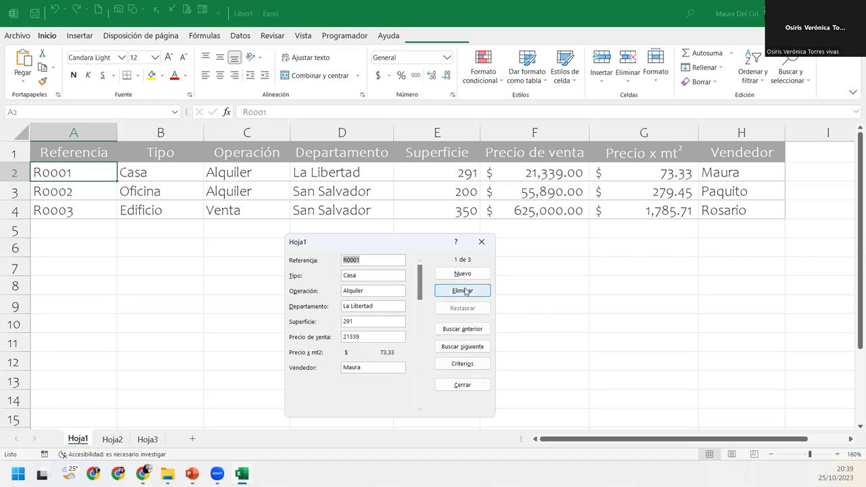
pyautogui.click(477, 347)
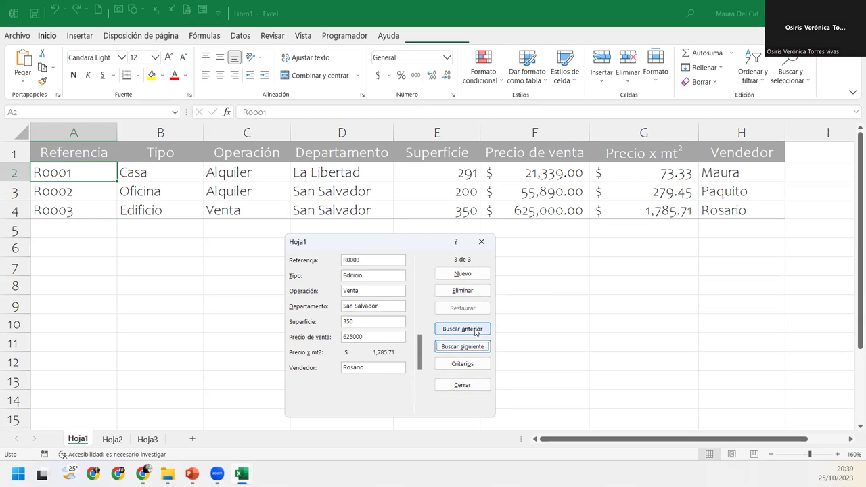
pyautogui.click(476, 330)
pyautogui.click(482, 241)
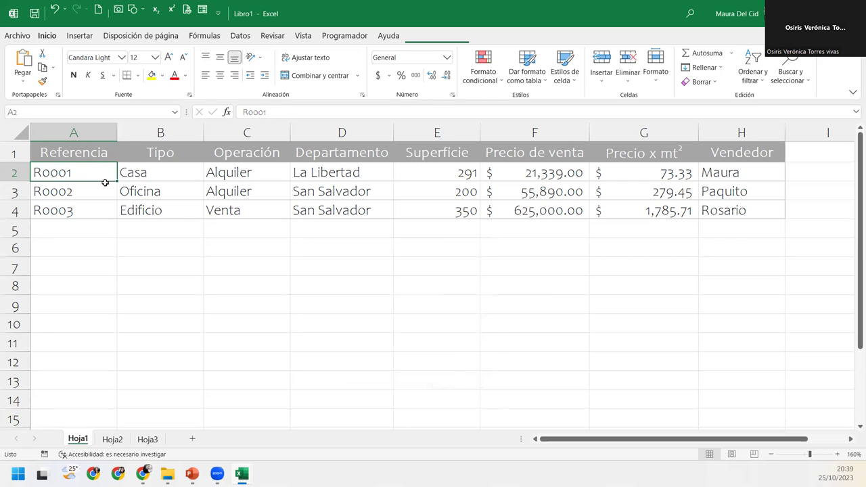
# Widen column A and clear the old reference codes in A2:A4
pyautogui.moveTo(117, 136)
pyautogui.mouseDown()
pyautogui.moveTo(189, 147)
pyautogui.moveTo(226, 136)
pyautogui.mouseUp()
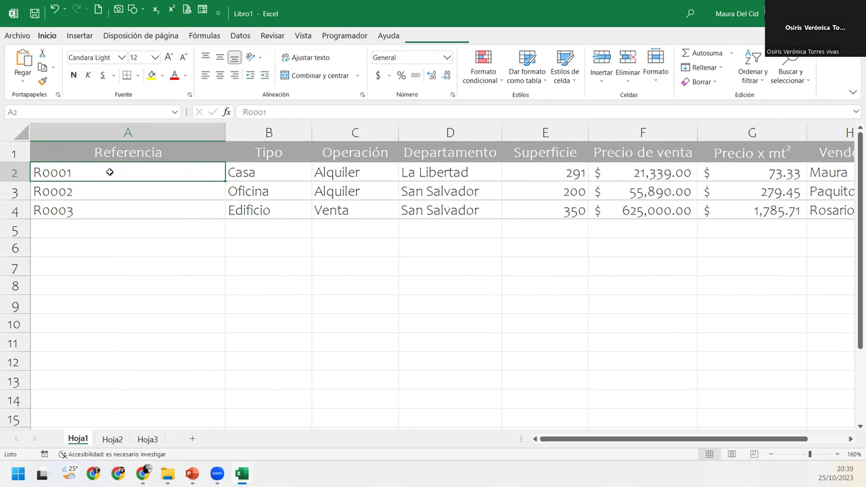
pyautogui.moveTo(109, 172); pyautogui.dragTo(121, 207)
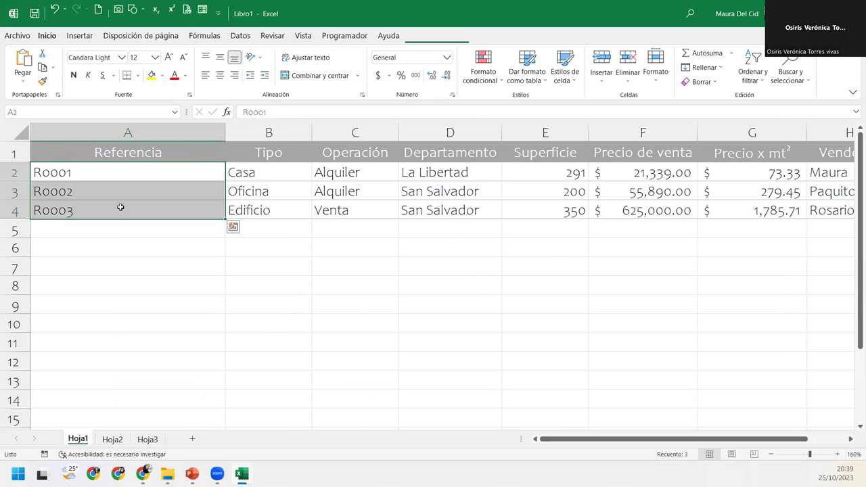
pyautogui.press('Delete')
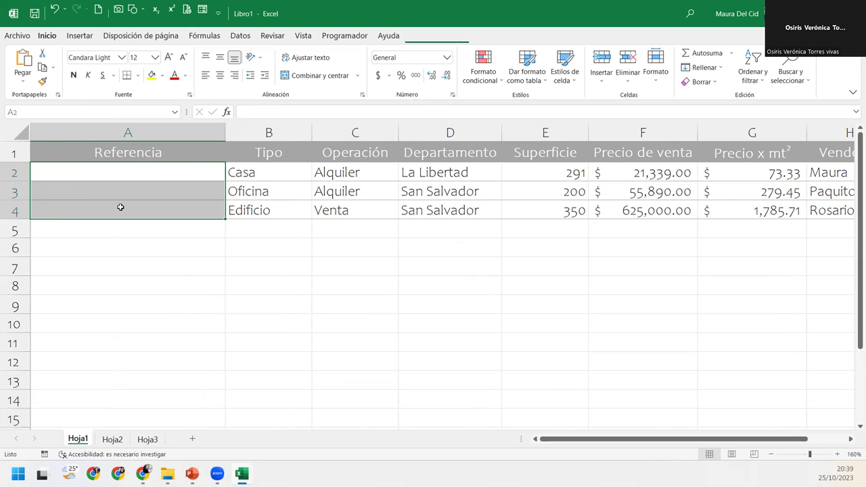
# Enter =CONTARA($B$2:B2) in A2 so the first Referencia shows 1
pyautogui.click(143, 166)
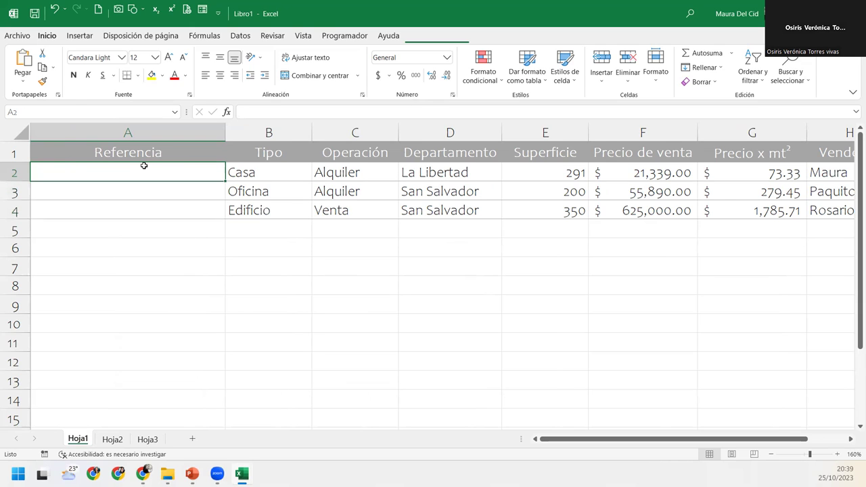
pyautogui.write('=contara')
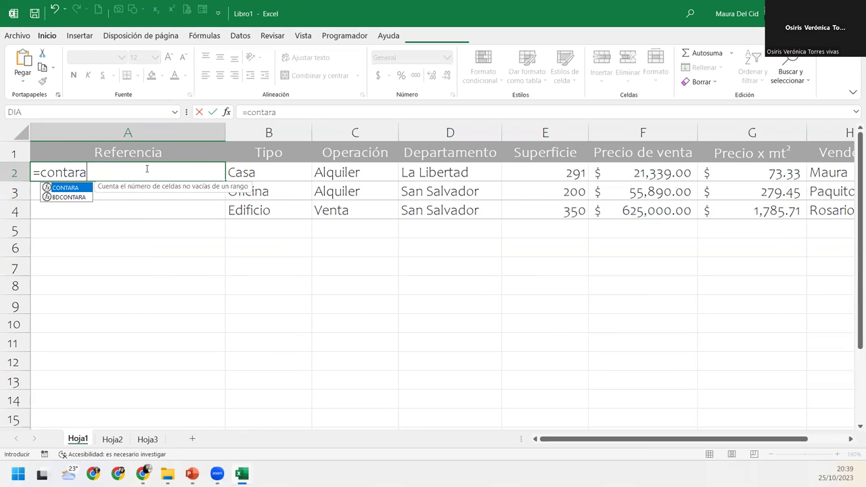
pyautogui.press('Tab')
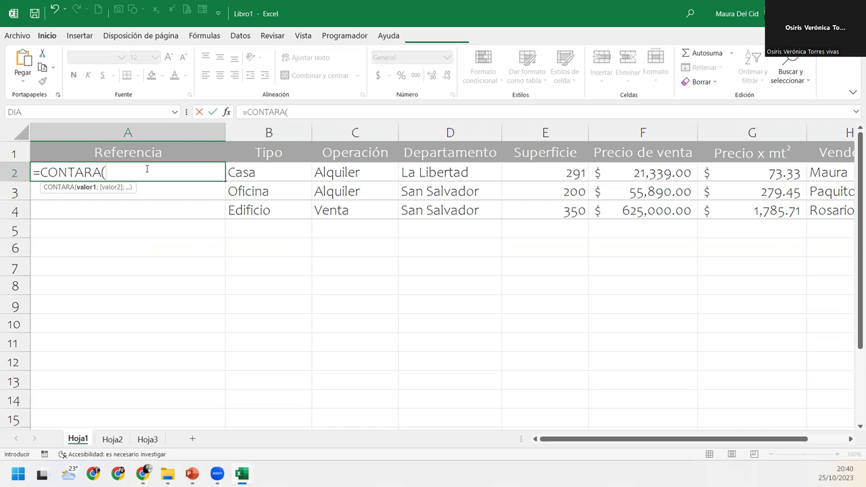
pyautogui.click(241, 177)
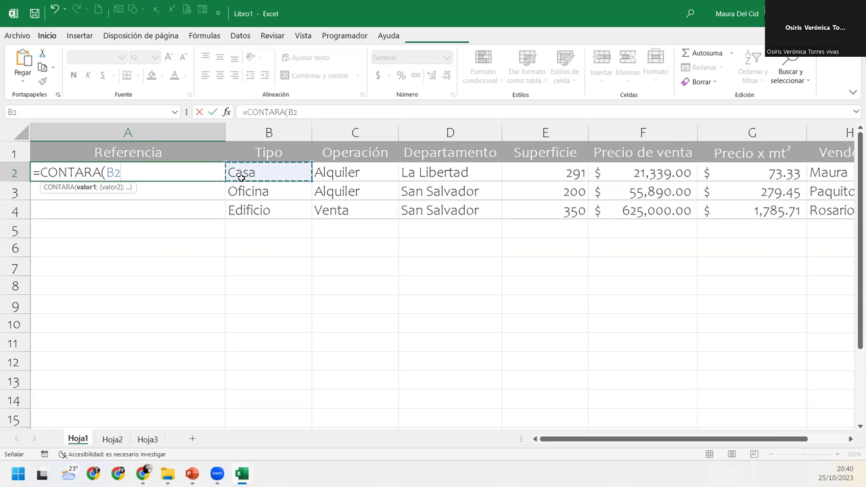
pyautogui.press('F8')
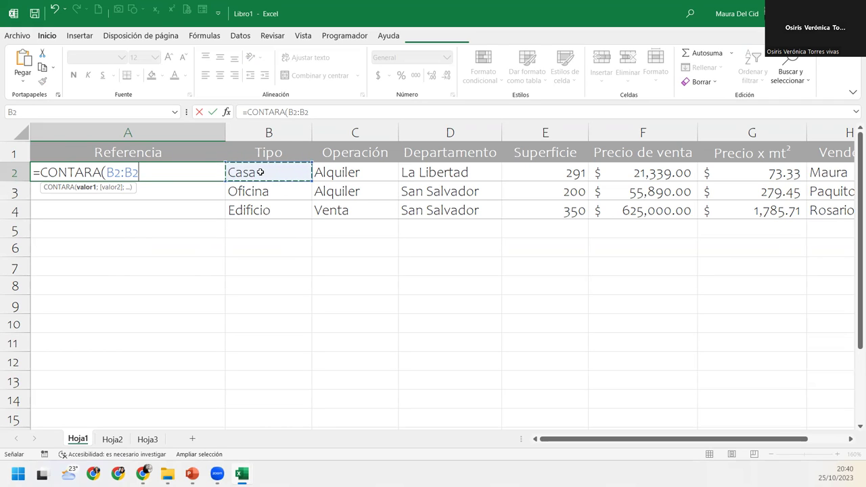
pyautogui.write(')')
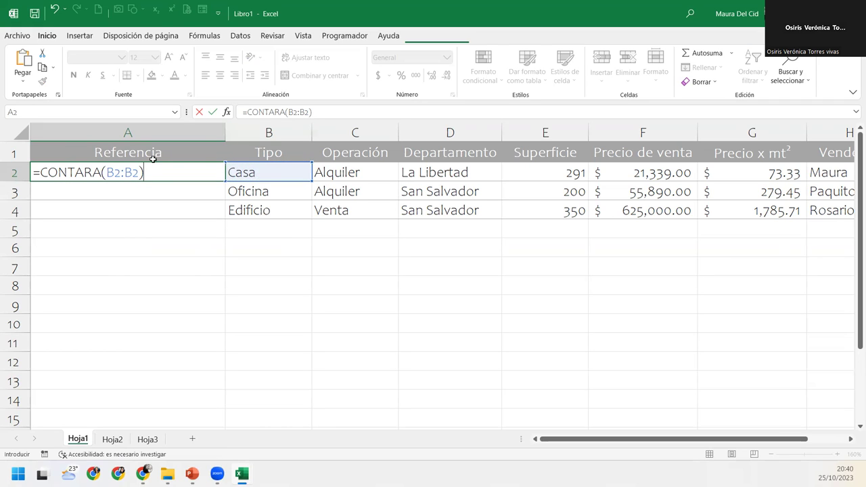
pyautogui.click(113, 172)
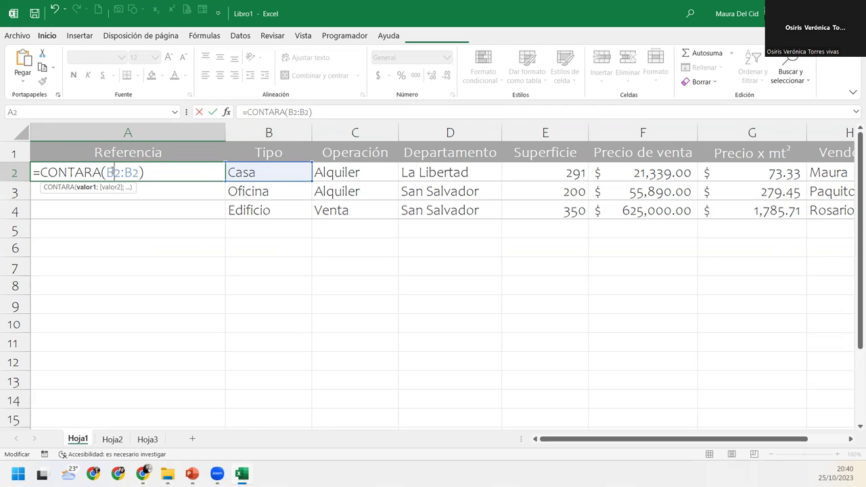
pyautogui.press('F4')
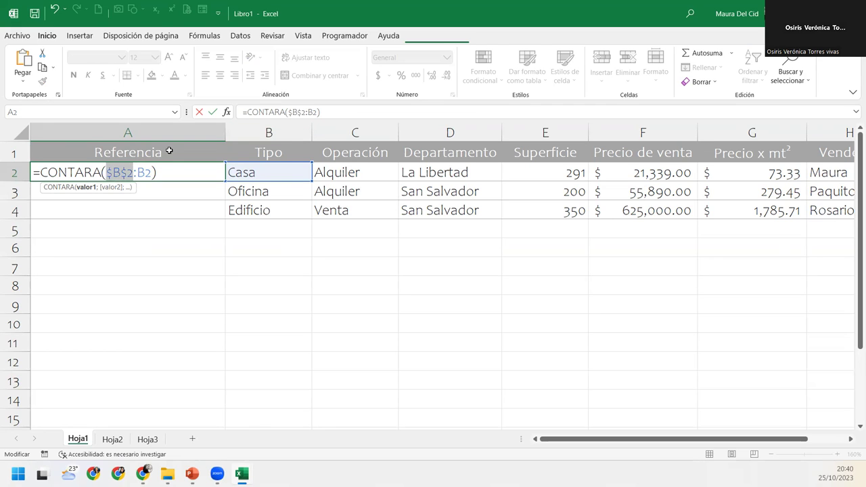
pyautogui.click(173, 165)
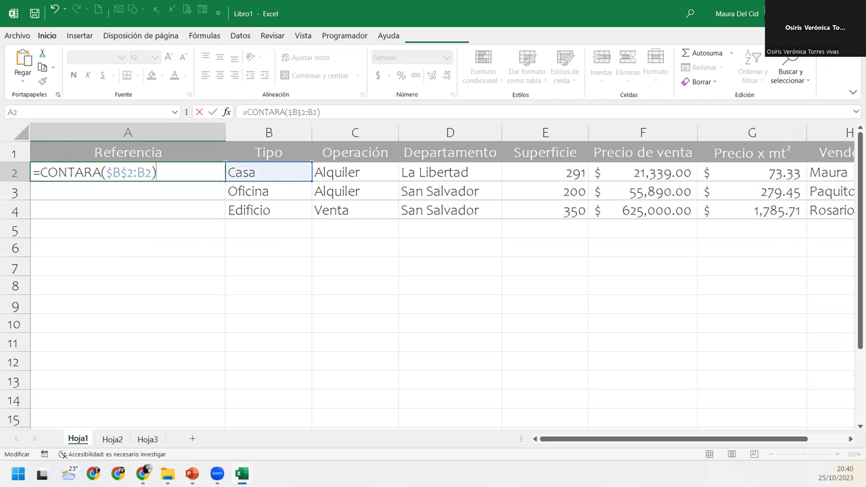
pyautogui.press('Return')
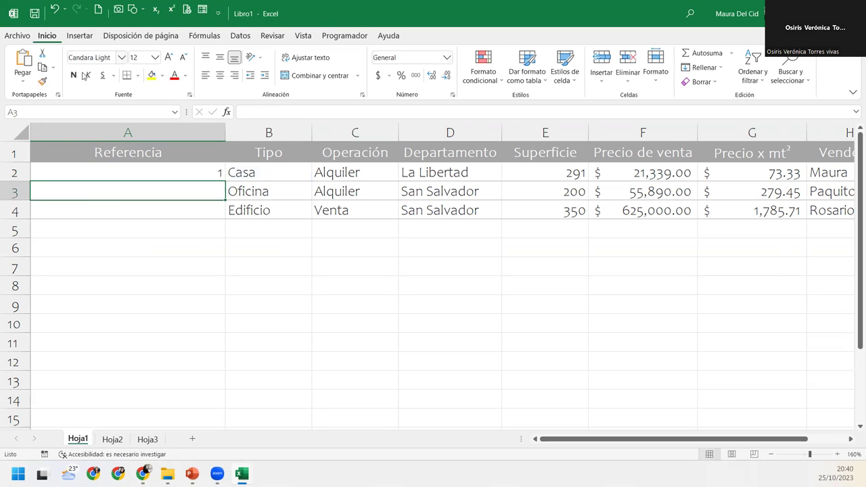
# Fill A2's count formula down to A4 with Rellenar sin formato, giving 2 and 3
pyautogui.click(177, 174)
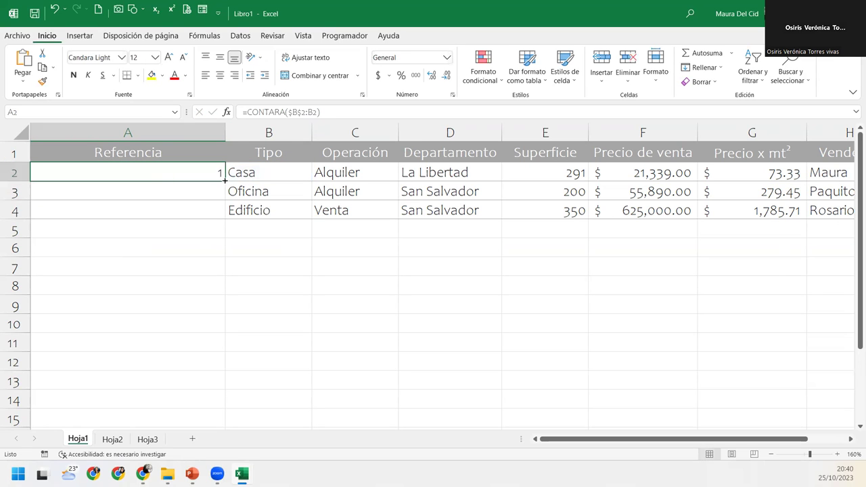
pyautogui.moveTo(225, 181); pyautogui.dragTo(224, 219)
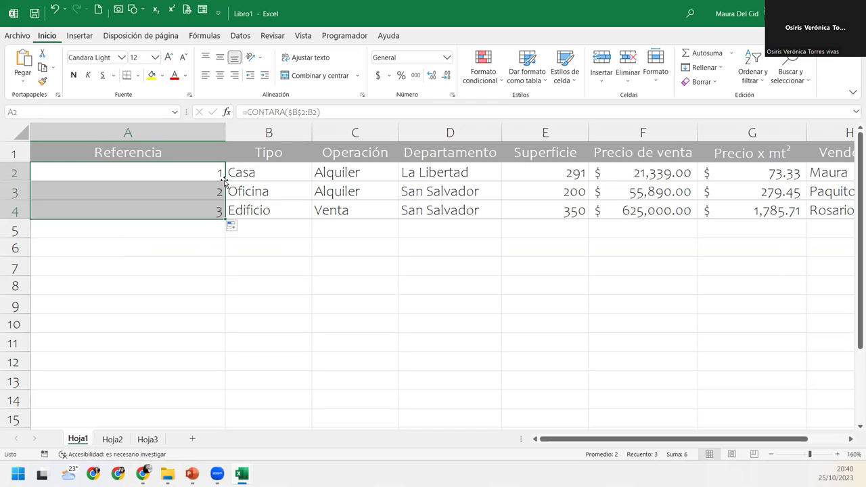
pyautogui.click(206, 208)
pyautogui.click(206, 192)
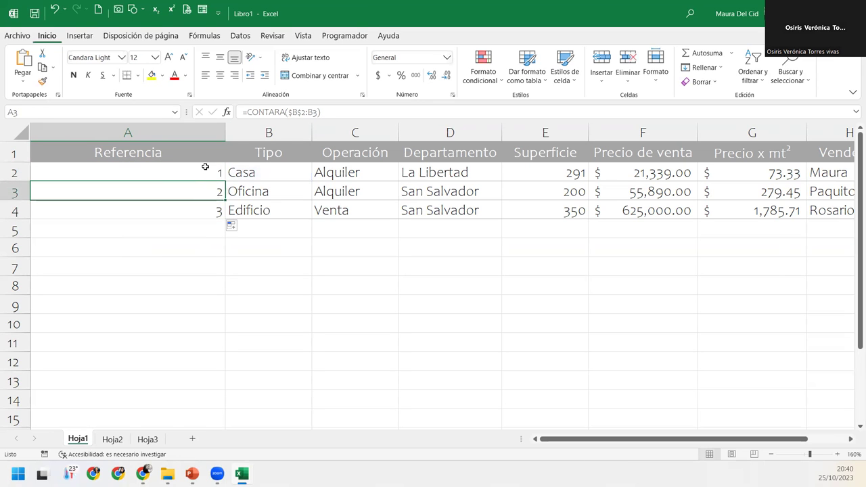
pyautogui.click(205, 169)
pyautogui.click(214, 207)
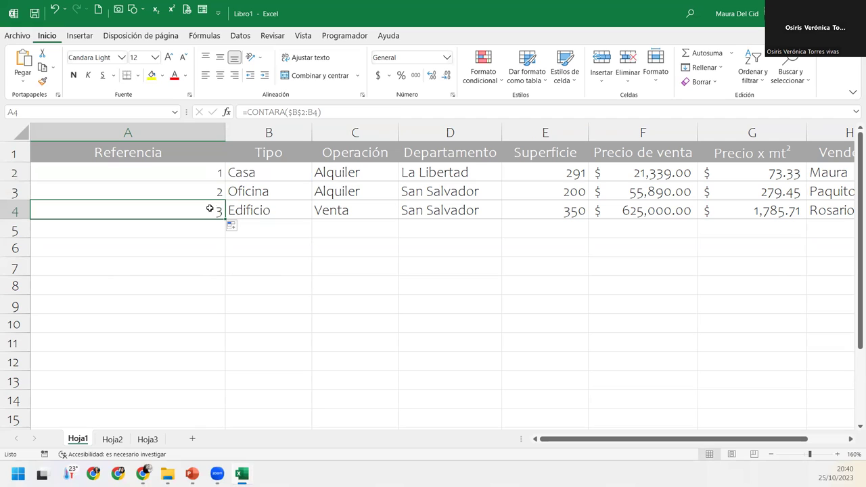
pyautogui.click(235, 227)
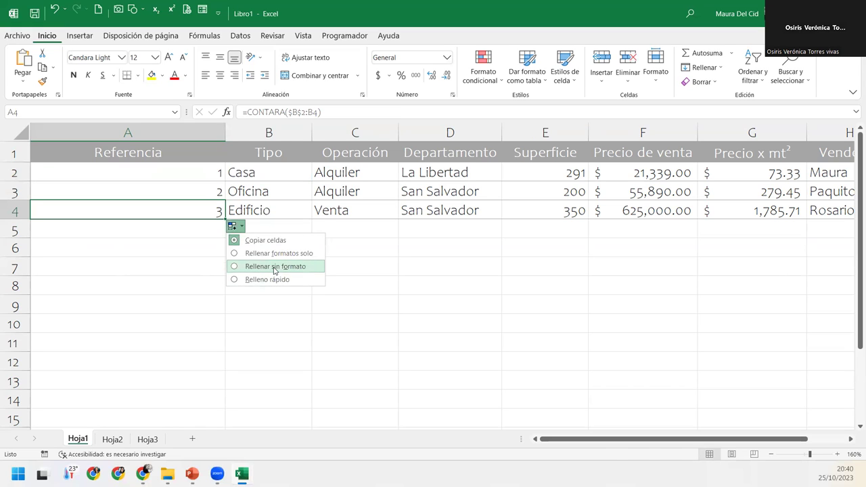
pyautogui.click(258, 264)
# Check the formulas in A2–A4 and open A2's formula for editing
pyautogui.click(190, 245)
pyautogui.click(182, 207)
pyautogui.click(178, 192)
pyautogui.click(179, 177)
pyautogui.doubleClick(179, 176)
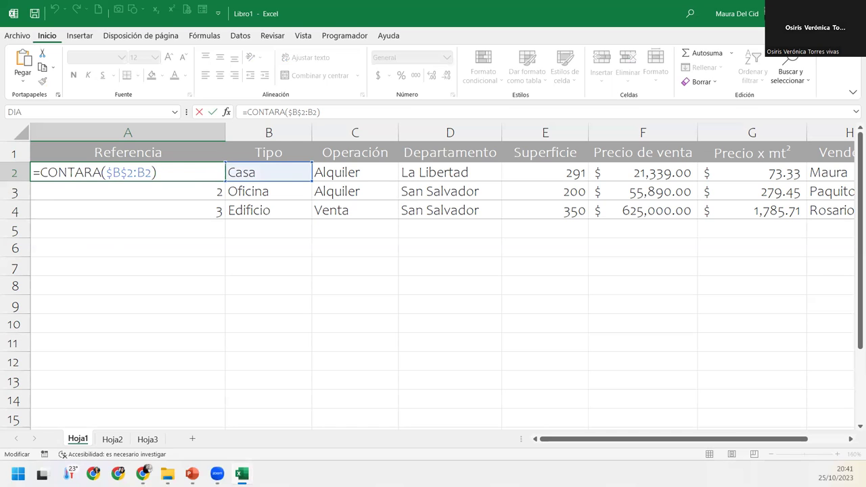
pyautogui.hotkey('ctrl', 'Return')
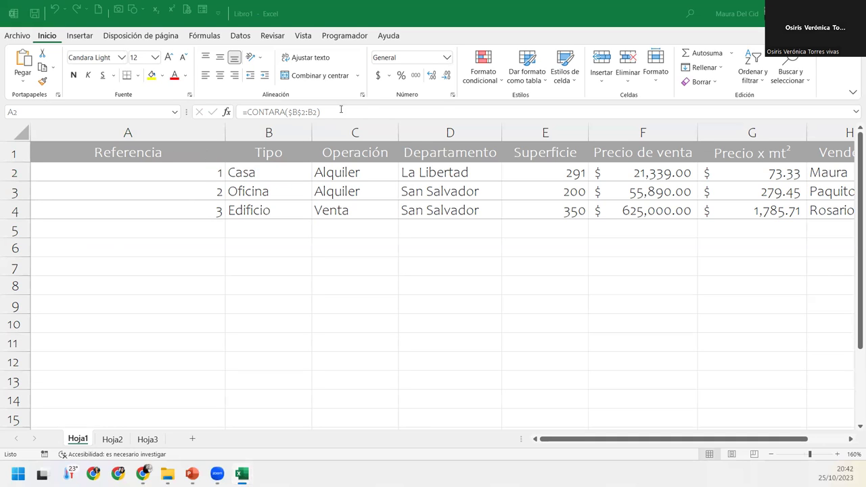
pyautogui.moveTo(324, 110); pyautogui.dragTo(248, 111)
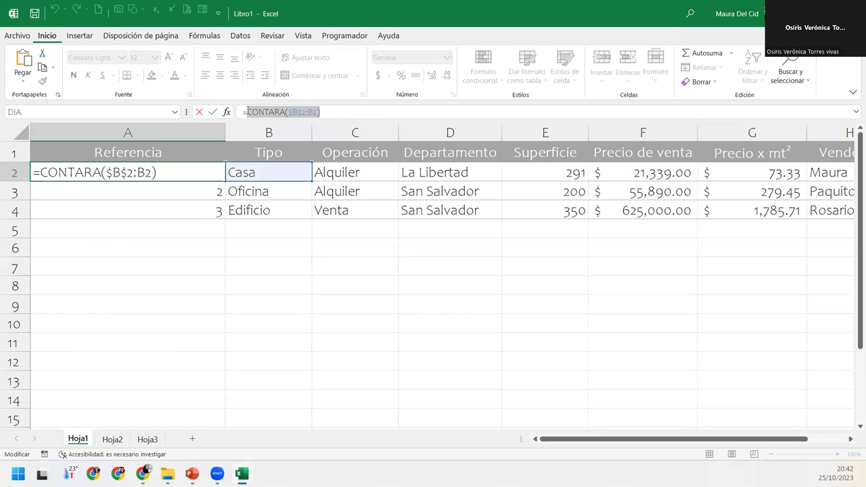
pyautogui.click(249, 111)
pyautogui.moveTo(243, 111); pyautogui.dragTo(369, 110)
pyautogui.hotkey('ctrl', 'c')
pyautogui.press('Escape')
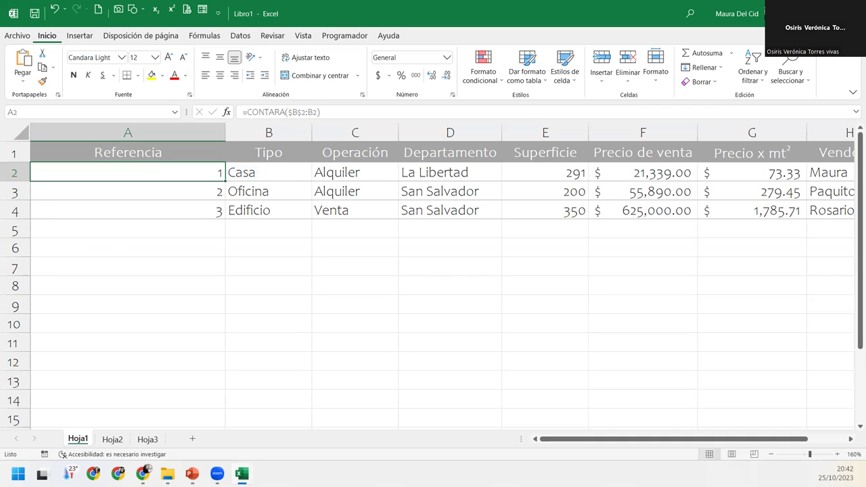
pyautogui.press('F2')
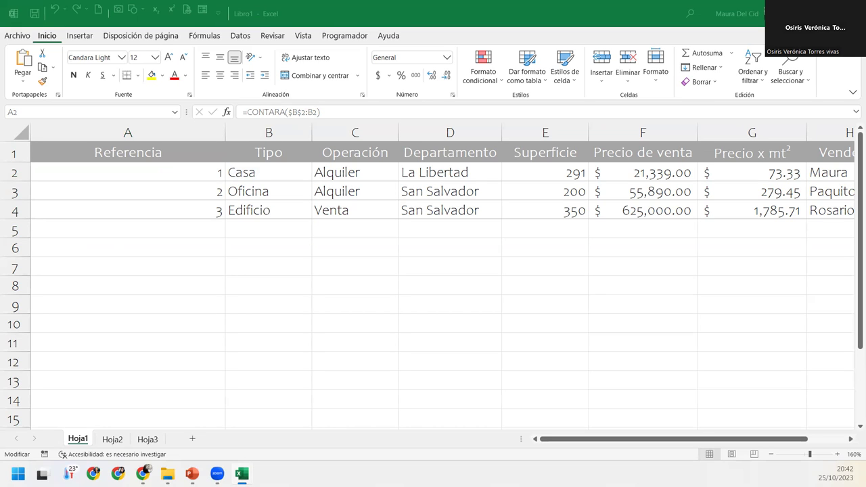
pyautogui.press('Escape')
pyautogui.press('F2')
pyautogui.press('Escape')
pyautogui.click(183, 178)
pyautogui.click(202, 170)
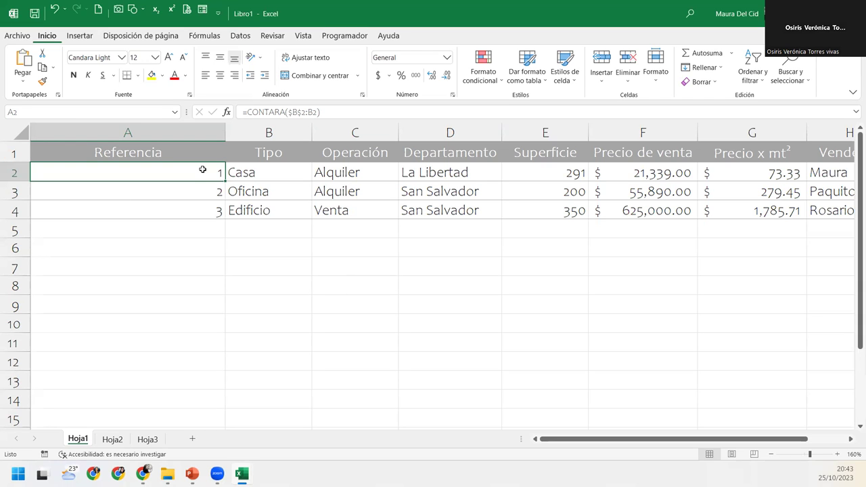
pyautogui.doubleClick(102, 170)
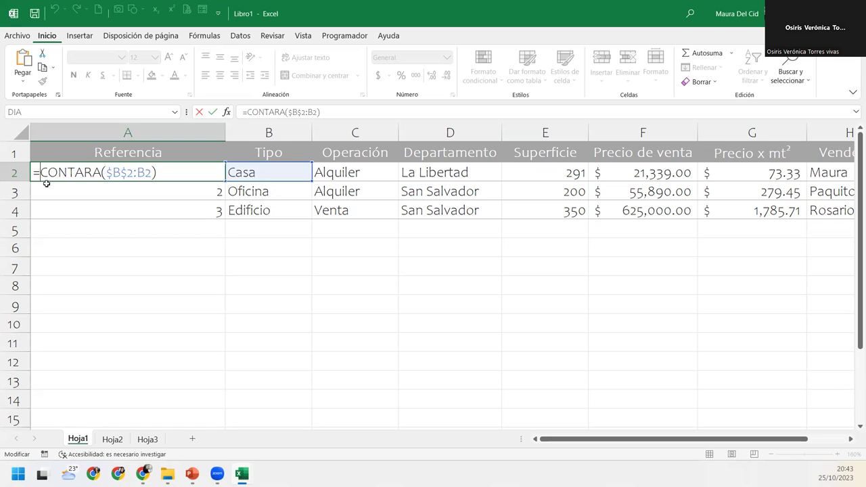
# Prefix A2's formula with "R000"& so it reads ="R000"&CONTARA($B$2:B2), showing R0001
pyautogui.write('"')
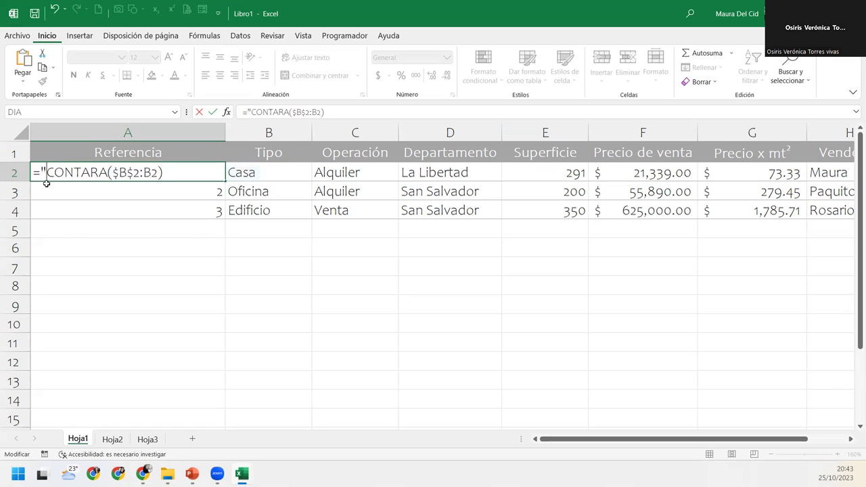
pyautogui.write('Rooo')
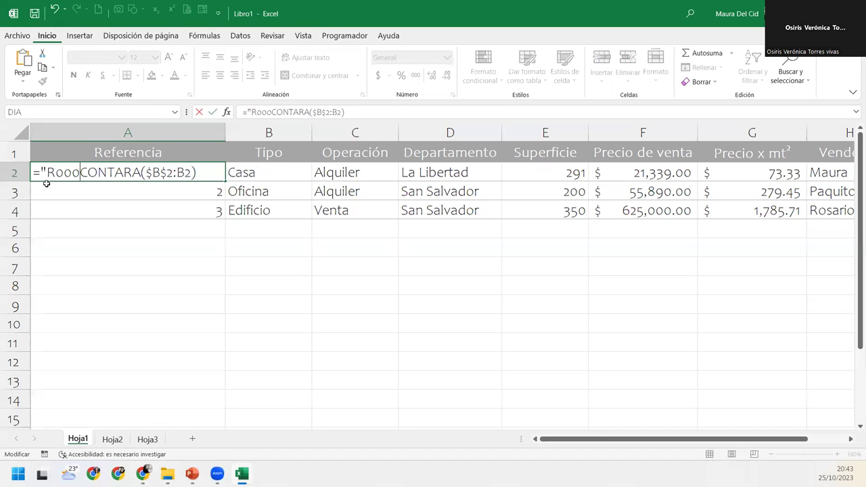
pyautogui.write('"')
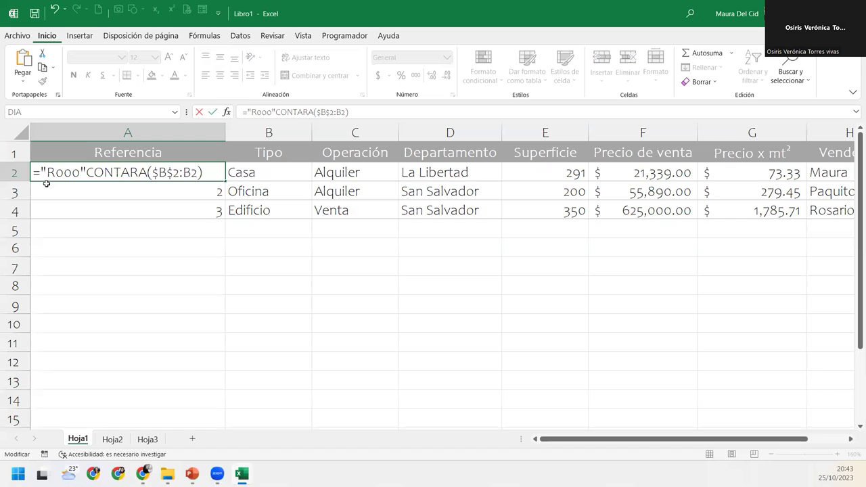
pyautogui.write('&')
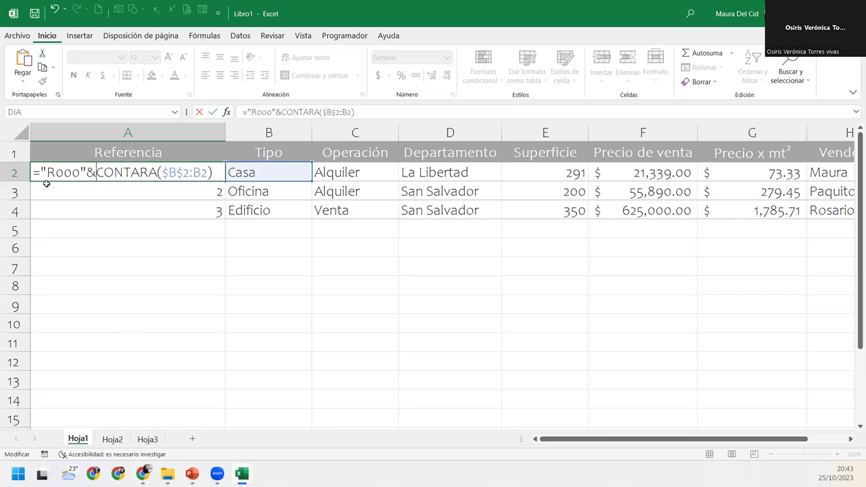
pyautogui.click(220, 167)
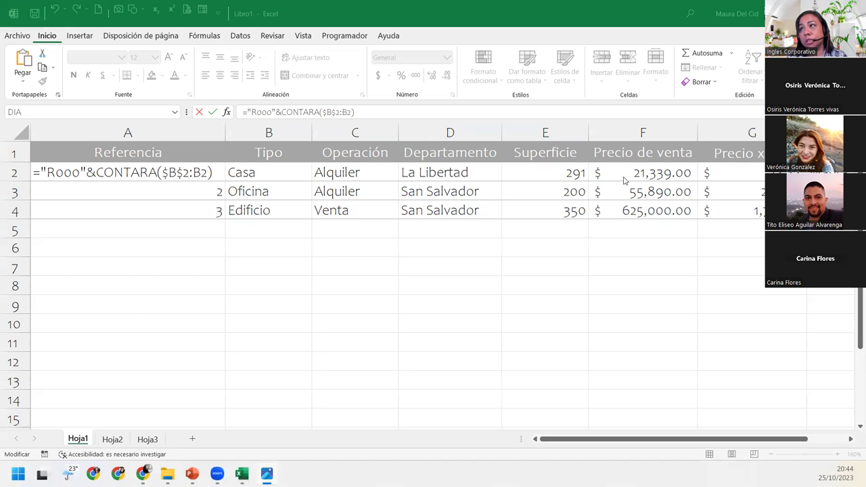
pyautogui.click(212, 173)
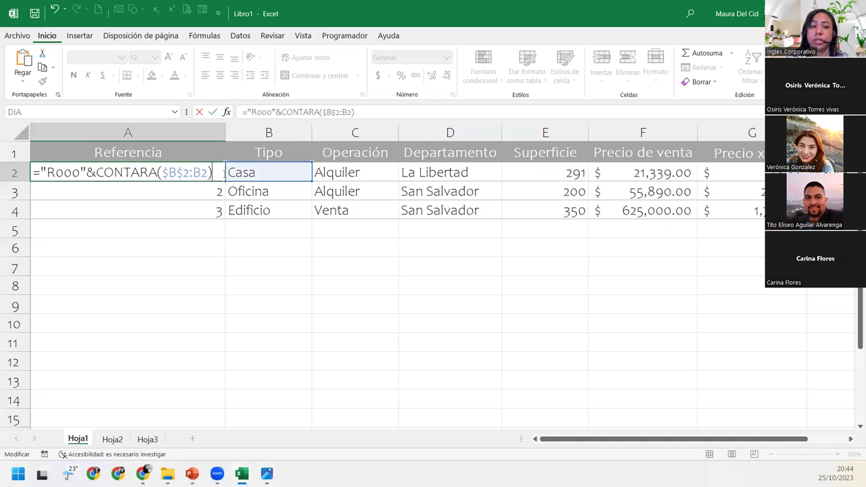
pyautogui.press('Return')
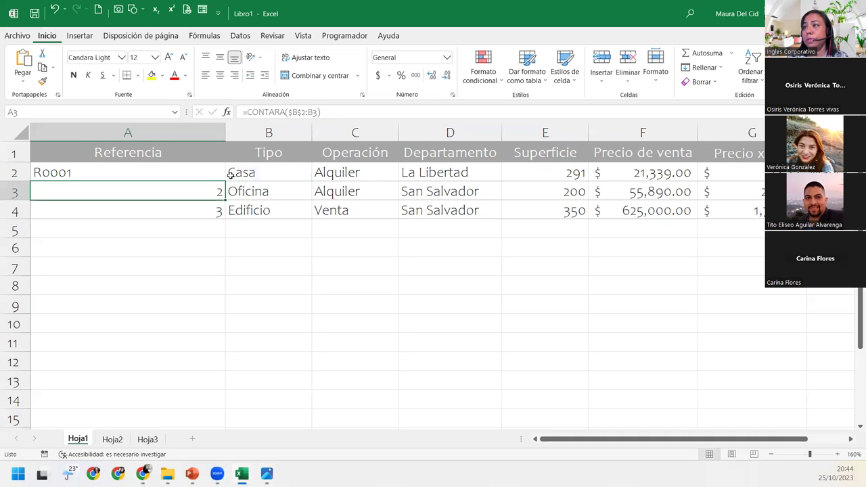
# Fill A2's code formula down to A4 with Copiar celdas, producing R0002 and R0003
pyautogui.click(196, 166)
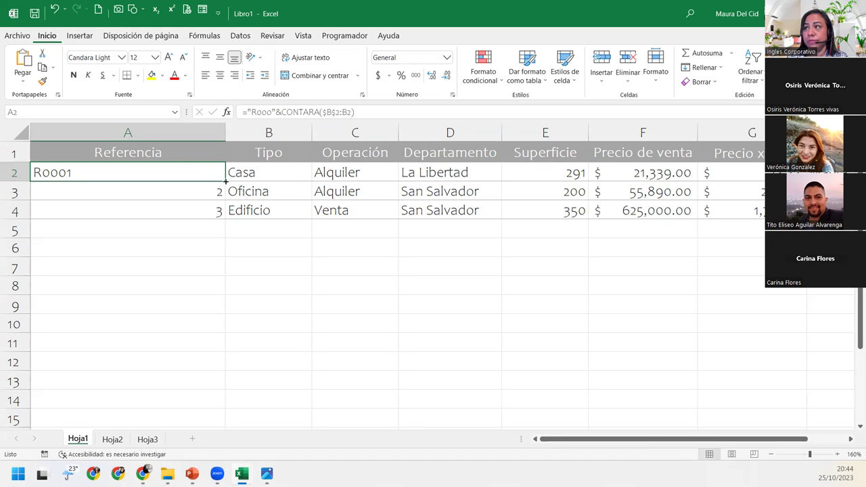
pyautogui.moveTo(224, 182); pyautogui.dragTo(221, 226)
pyautogui.click(232, 225)
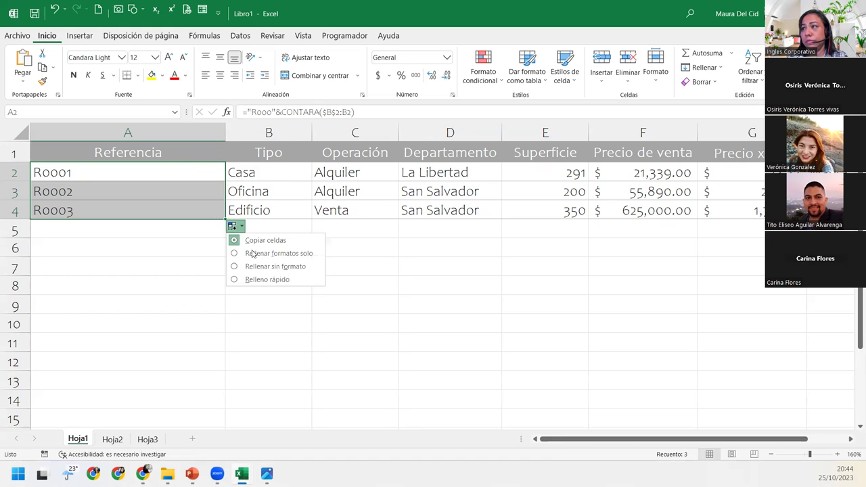
pyautogui.click(264, 273)
pyautogui.click(182, 232)
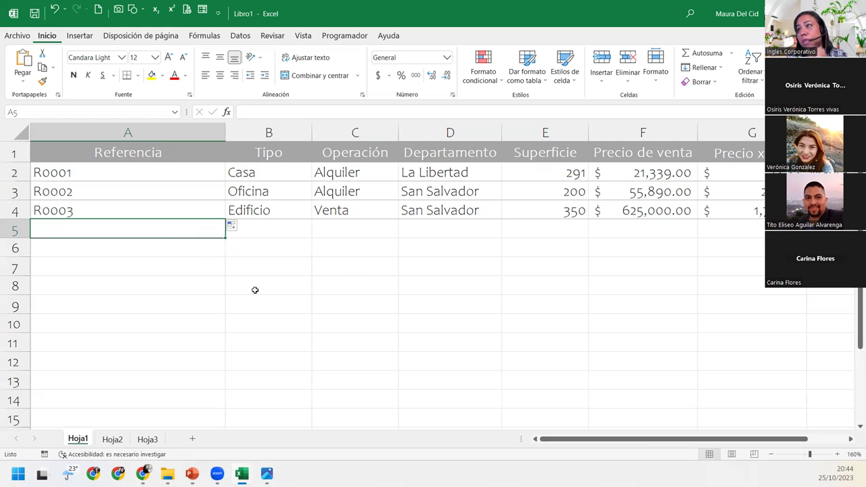
# Check the code formulas in A2 and A4, leaving R0001 unchanged
pyautogui.click(194, 204)
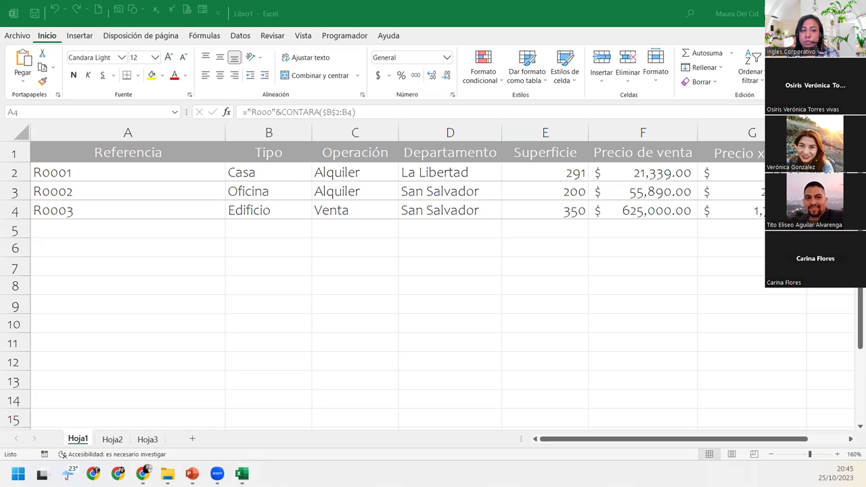
pyautogui.click(231, 201)
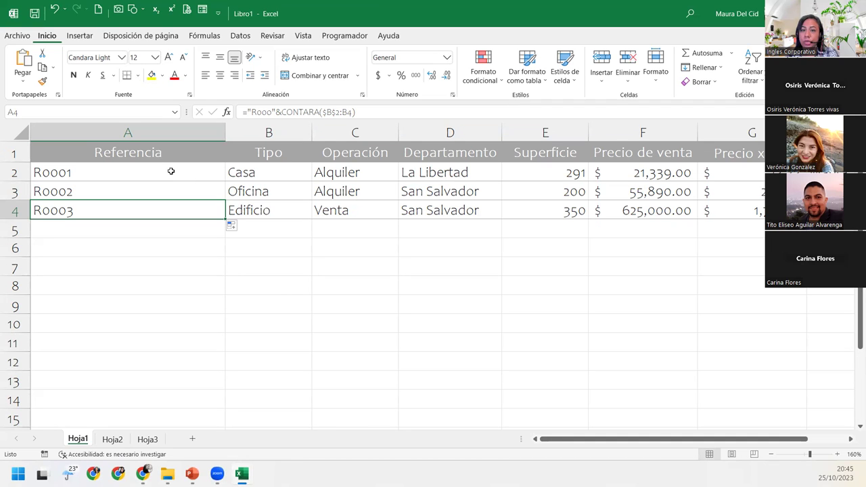
pyautogui.doubleClick(171, 171)
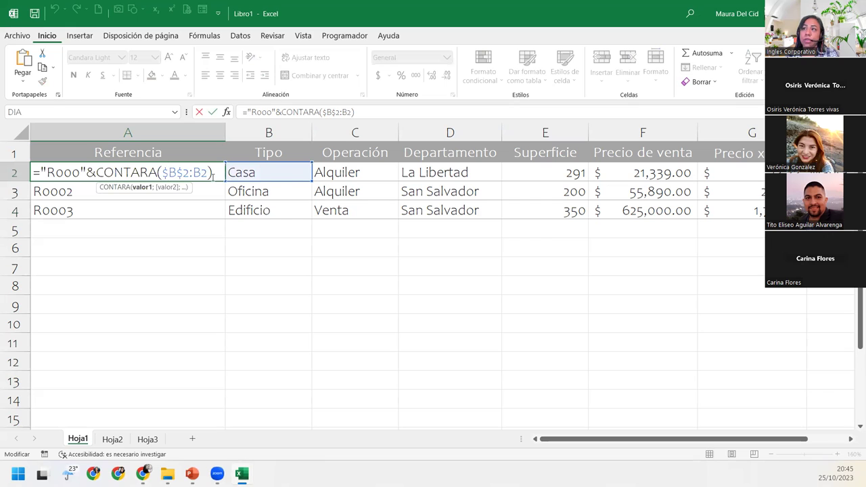
pyautogui.press('Return')
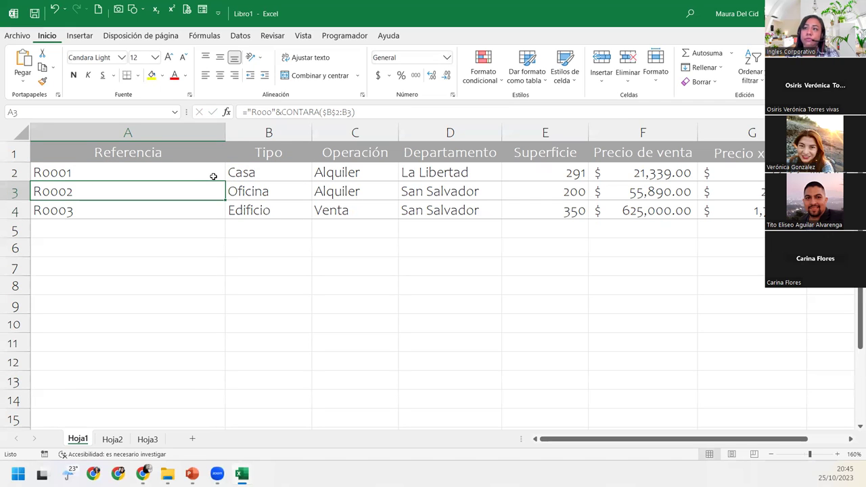
pyautogui.click(185, 207)
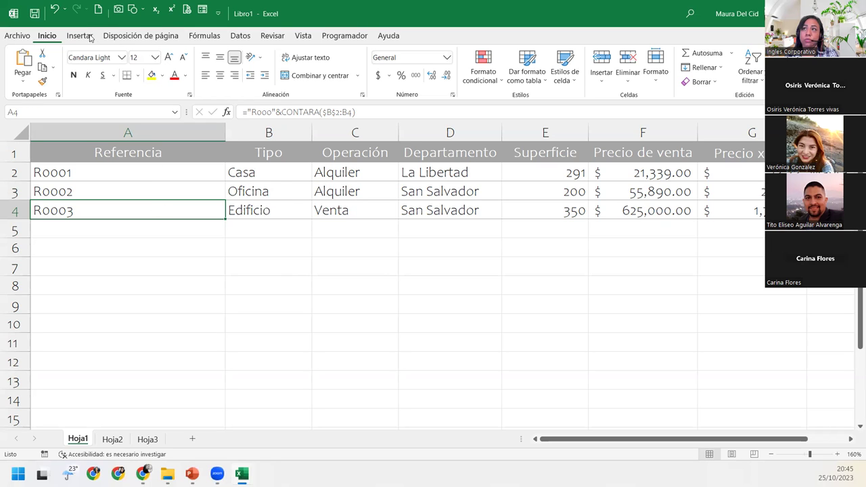
# Open the data form and start a new record with Casa, Venta, La Libertad
pyautogui.click(201, 9)
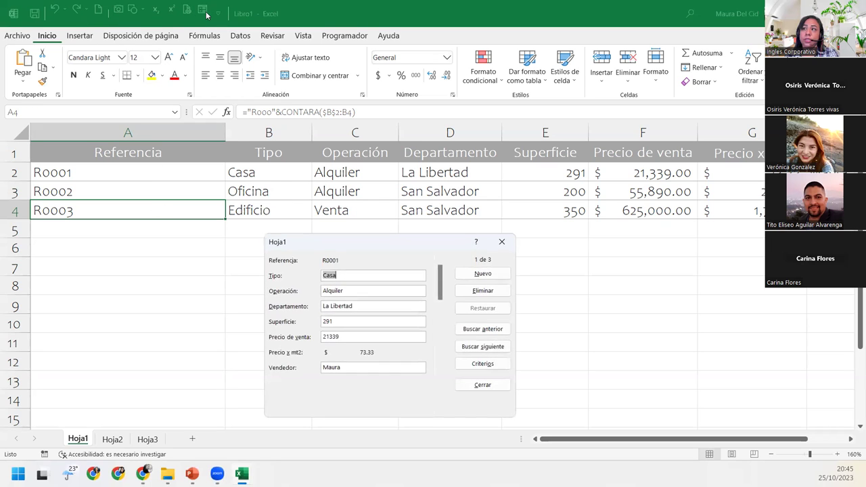
pyautogui.click(478, 273)
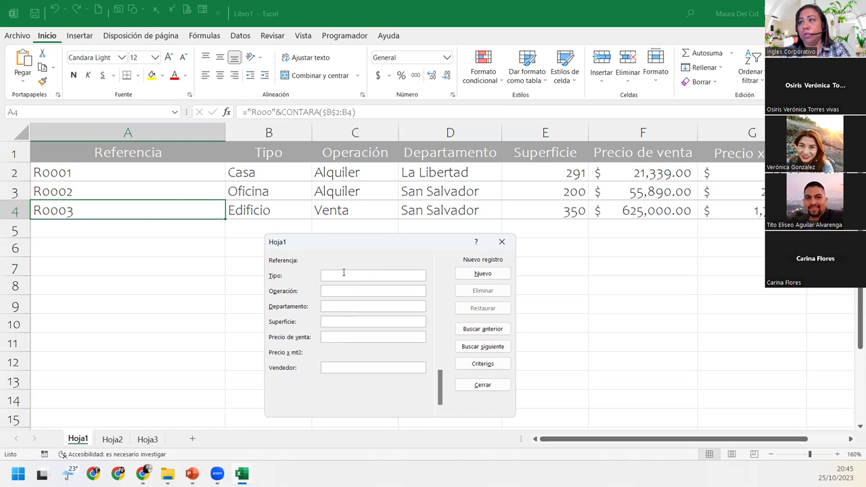
pyautogui.write('Casa')
pyautogui.press('Tab')
pyautogui.write('Venta')
pyautogui.press('Tab')
pyautogui.write('La Libertad')
# Enter Superficie 587, price 785000 and the seller's name, add record R0004, and close the form
pyautogui.press('Tab')
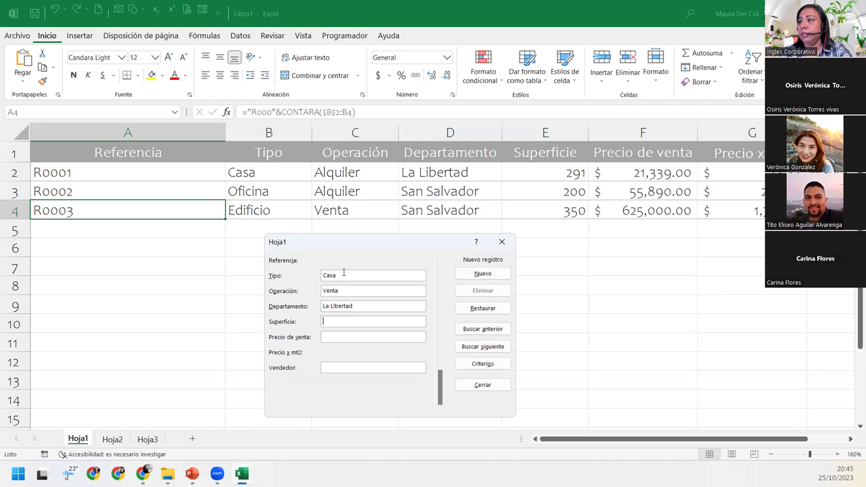
pyautogui.write('58')
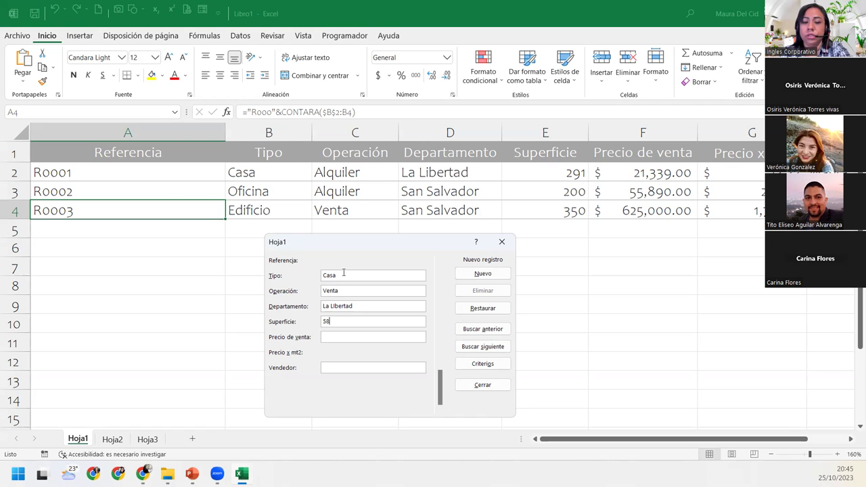
pyautogui.write('7')
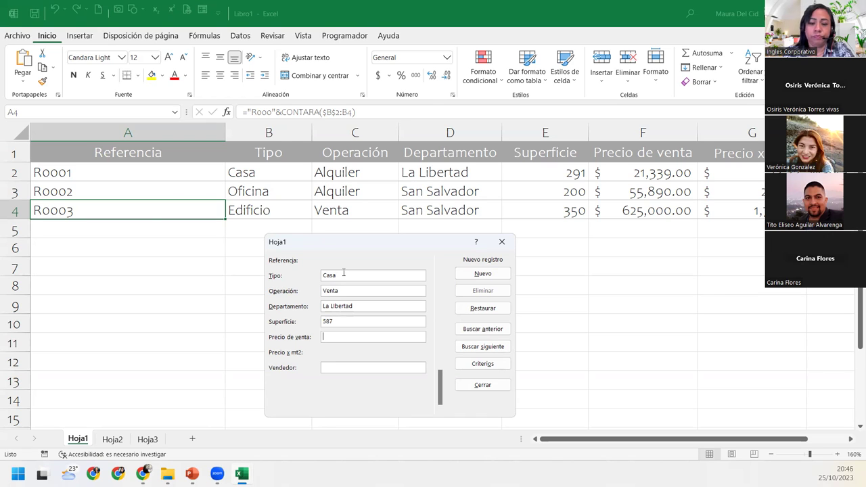
pyautogui.write('785000')
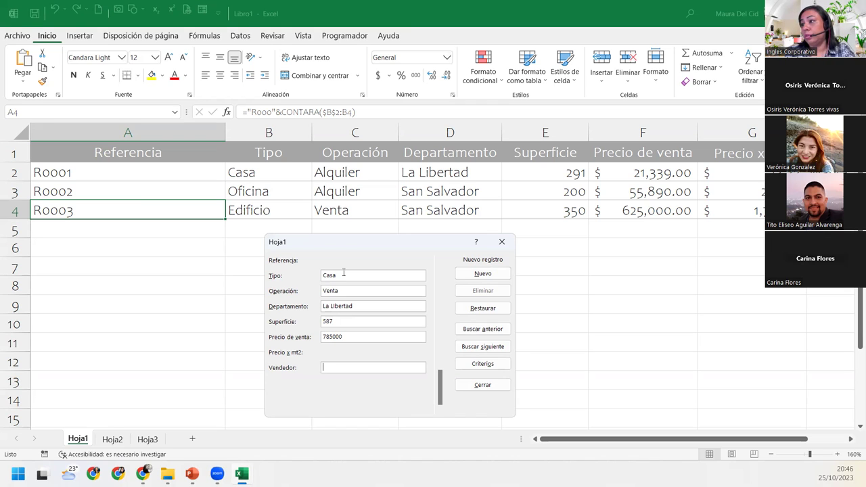
pyautogui.write('Maura')
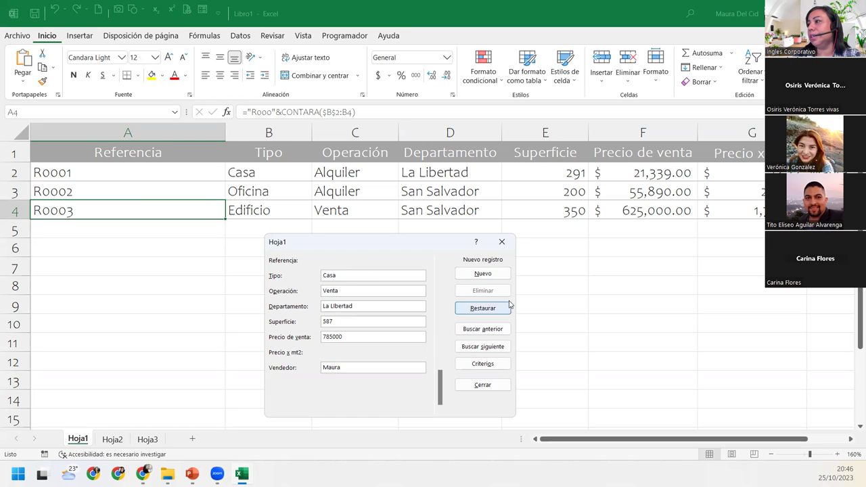
pyautogui.click(491, 277)
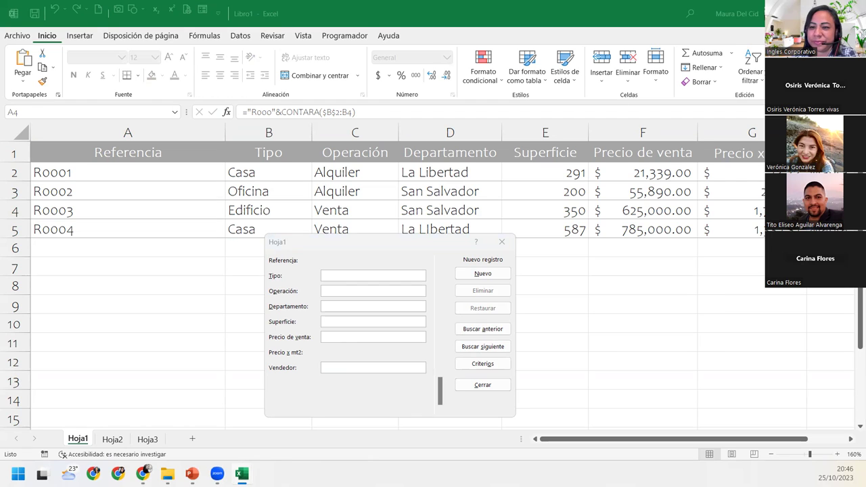
pyautogui.click(482, 273)
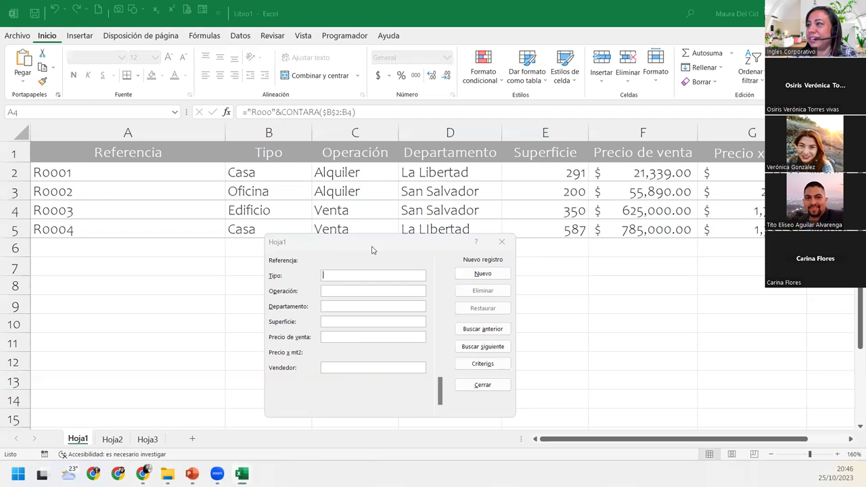
pyautogui.moveTo(371, 250); pyautogui.dragTo(417, 250)
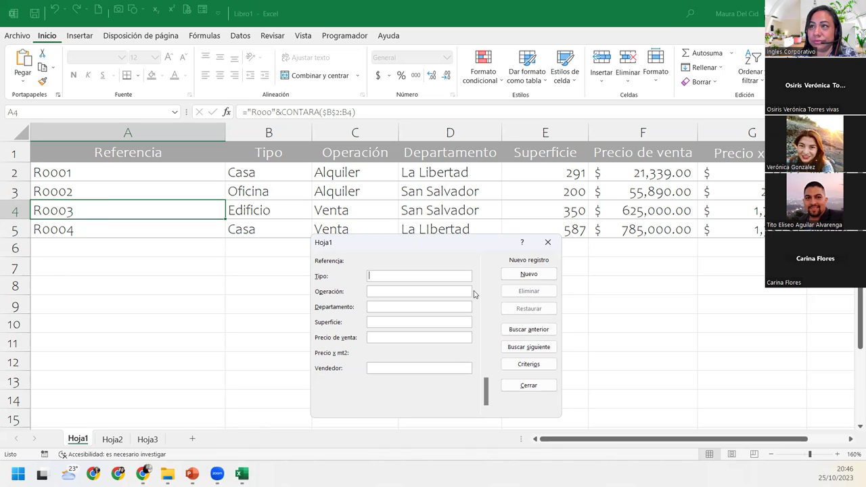
pyautogui.click(548, 242)
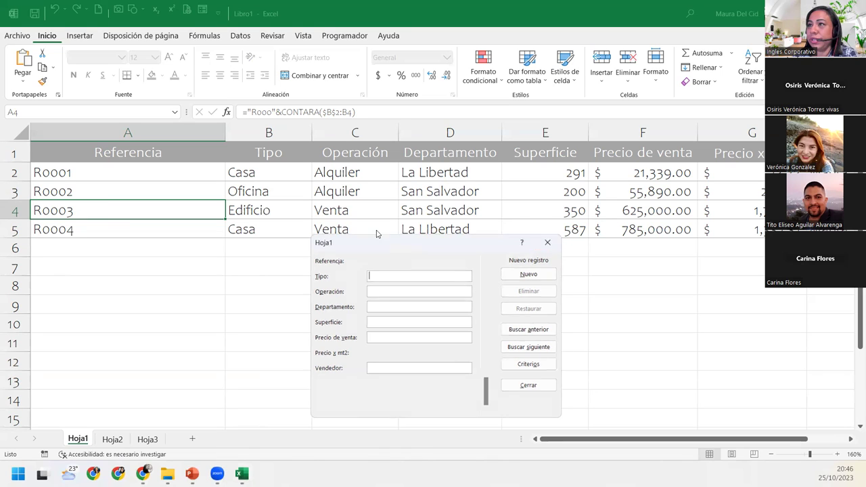
# Remove the extra o's from the R prefix in A2's Referencia formula
pyautogui.press('F2')
pyautogui.press('Home')
pyautogui.write('=')
pyautogui.click(47, 172)
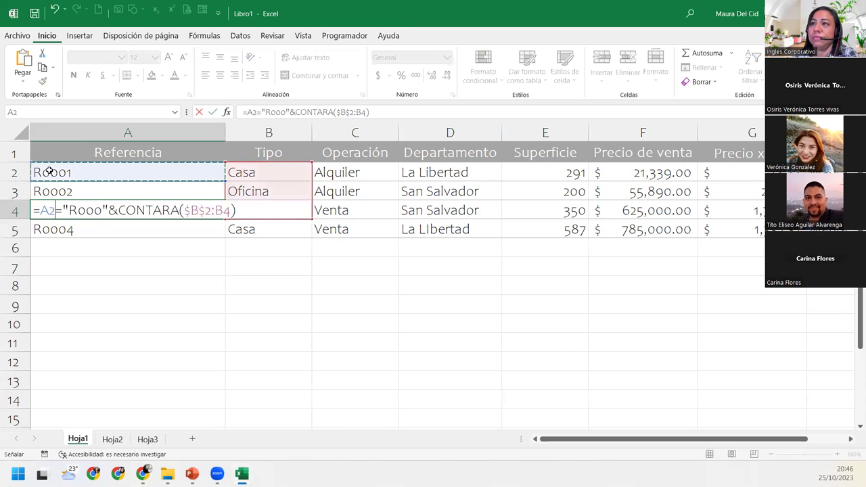
pyautogui.press('Escape')
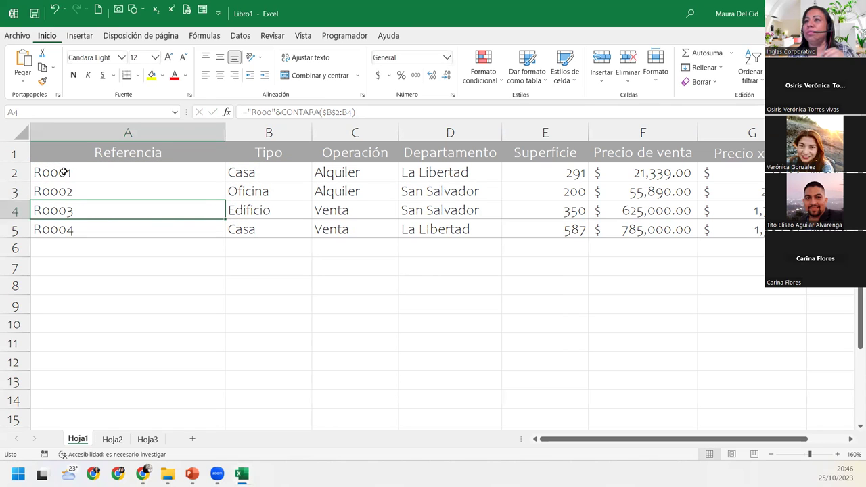
pyautogui.doubleClick(62, 172)
pyautogui.press('Right')
pyautogui.press('Right')
pyautogui.hotkey('shift', 'Left')
pyautogui.hotkey('shift', 'Left')
pyautogui.hotkey('shift', 'Left')
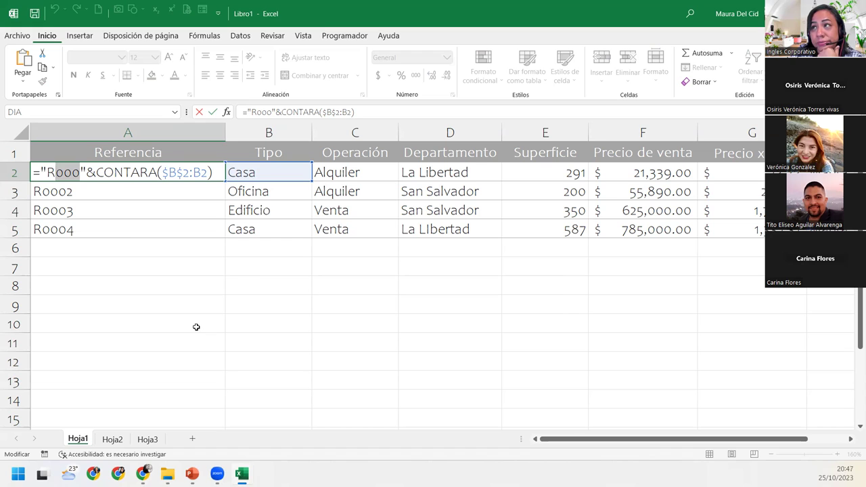
pyautogui.press('BackSpace')
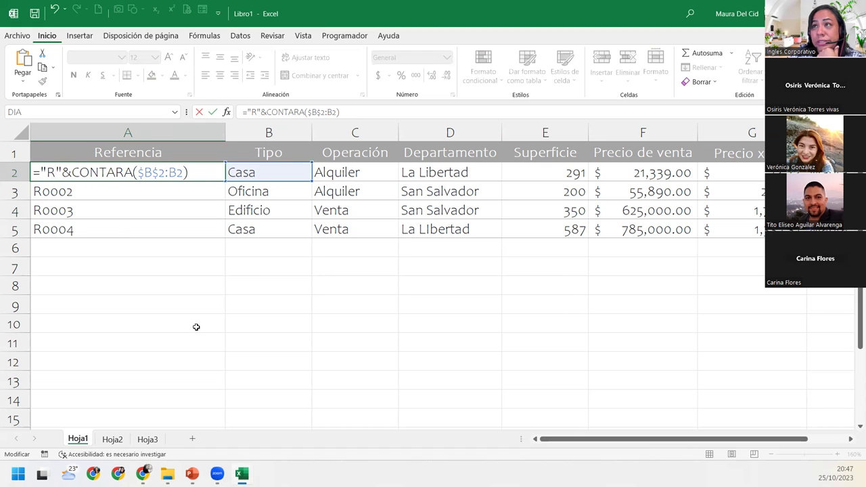
pyautogui.press('Return')
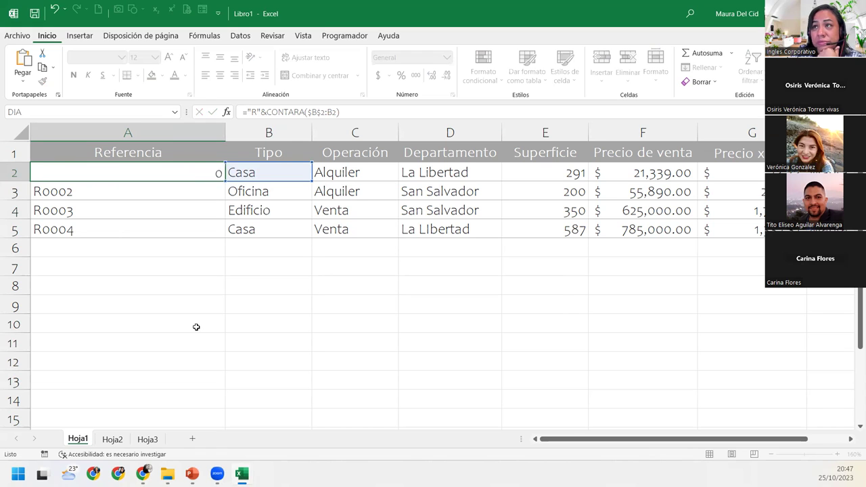
# Change A2's prefix to R0 so ="R0"&CONTARA($B$2:B2) yields R01
pyautogui.click(183, 171)
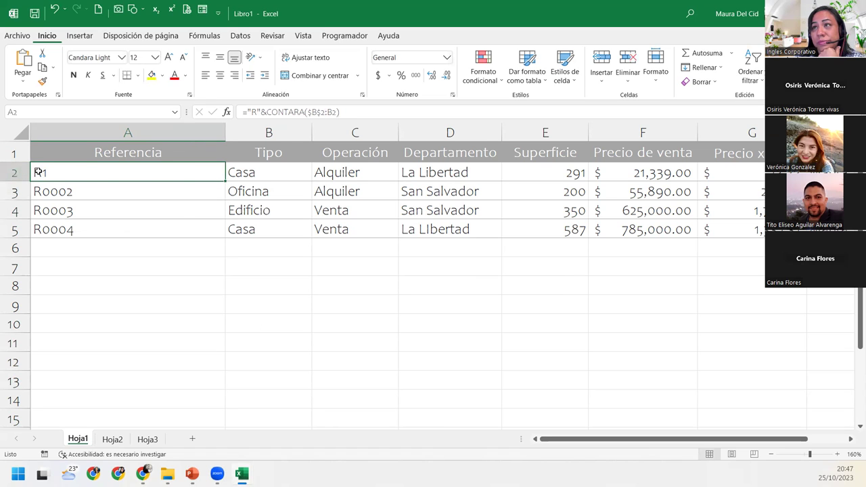
pyautogui.doubleClick(41, 173)
pyautogui.click(51, 172)
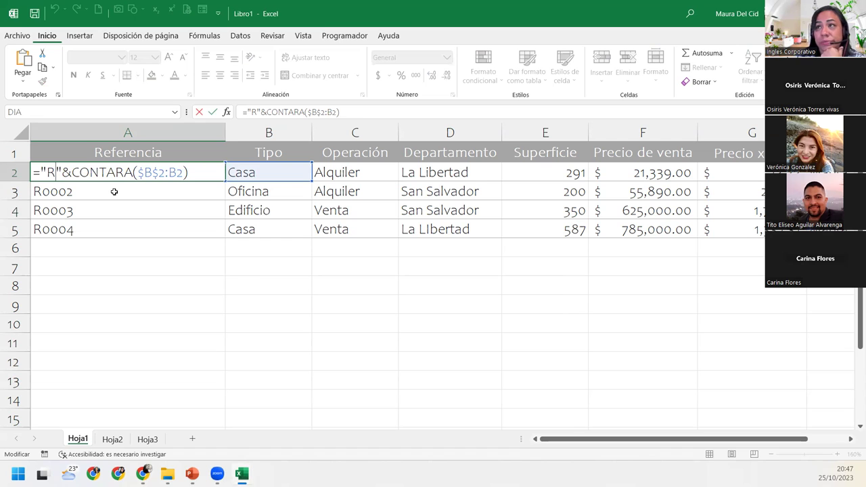
pyautogui.write('0')
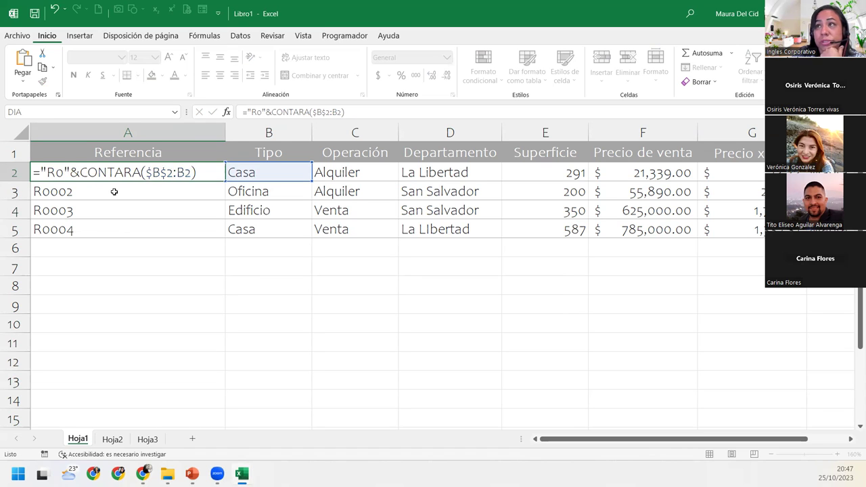
pyautogui.press('Return')
# Fill A2 down to A5 without formatting for R01–R04, then autofit column A
pyautogui.click(114, 171)
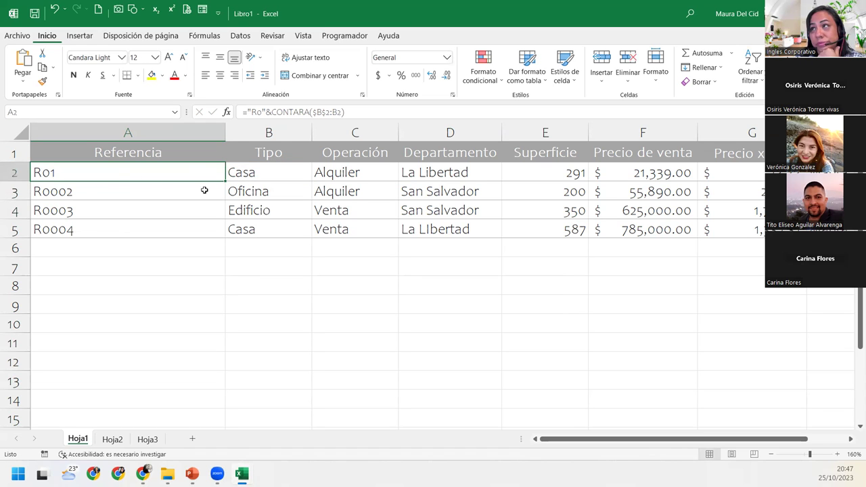
pyautogui.moveTo(226, 181); pyautogui.dragTo(225, 237)
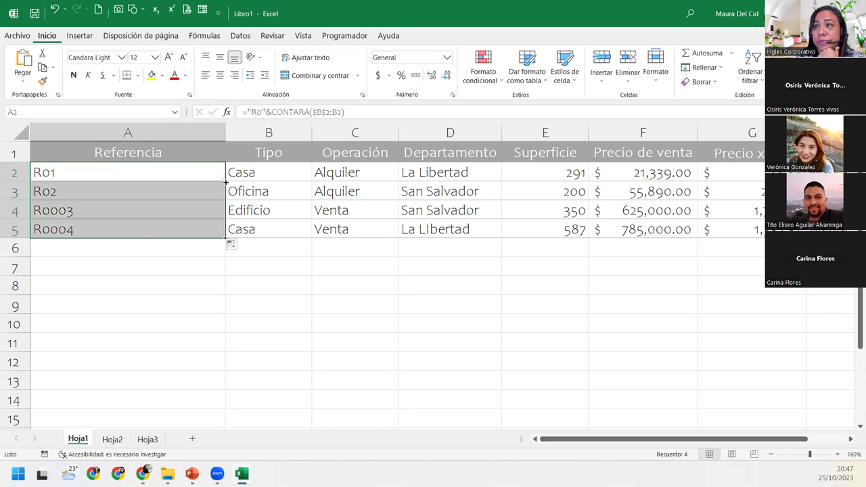
pyautogui.click(232, 245)
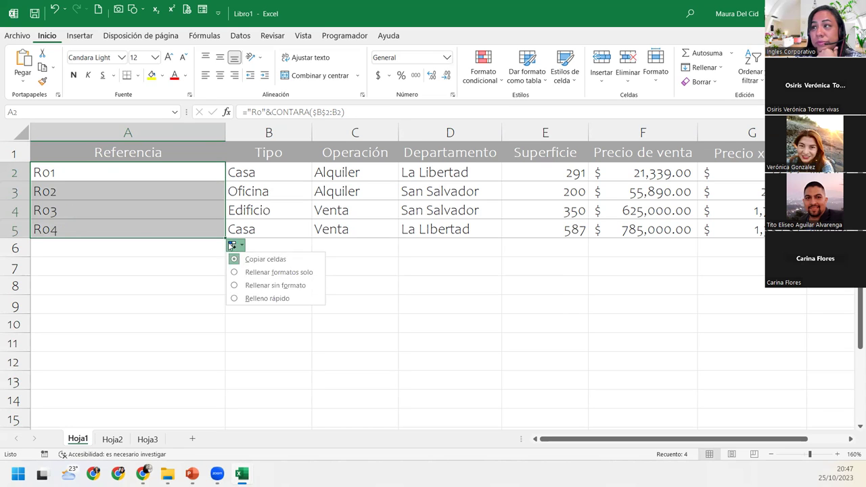
pyautogui.click(250, 284)
pyautogui.click(115, 261)
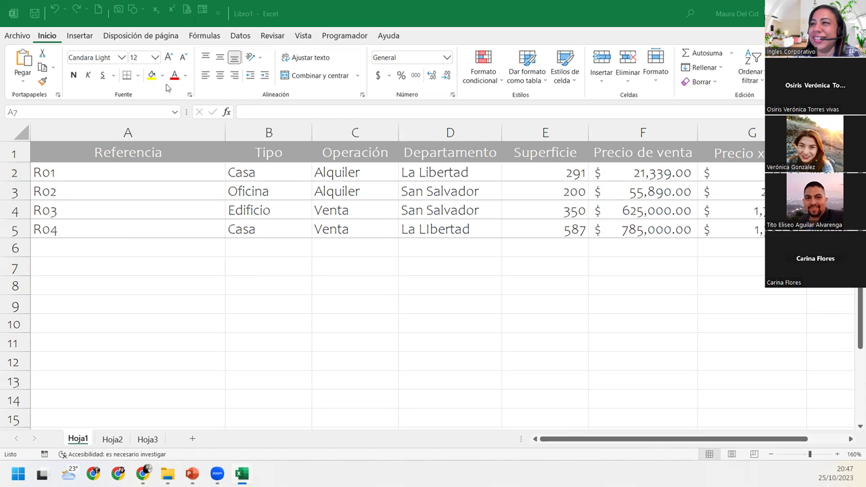
pyautogui.doubleClick(226, 133)
pyautogui.click(182, 203)
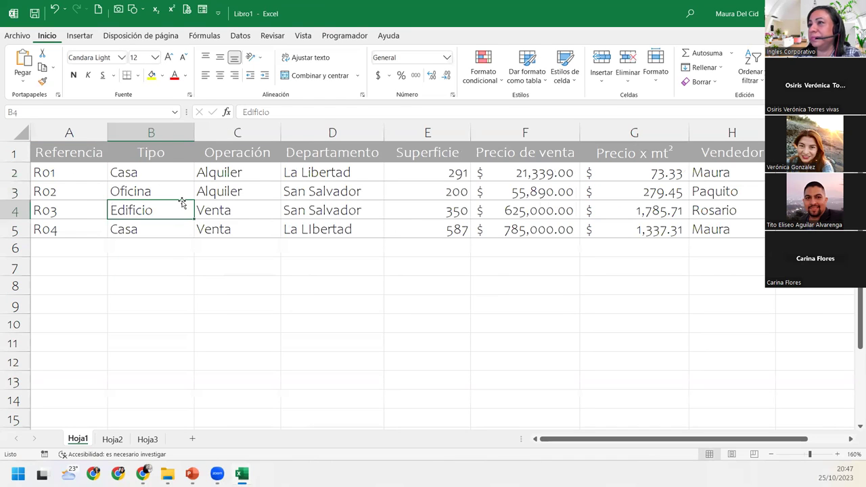
# Open the data form and enter a new record: Oficina, Alquiler, San Miguel, 291
pyautogui.click(203, 11)
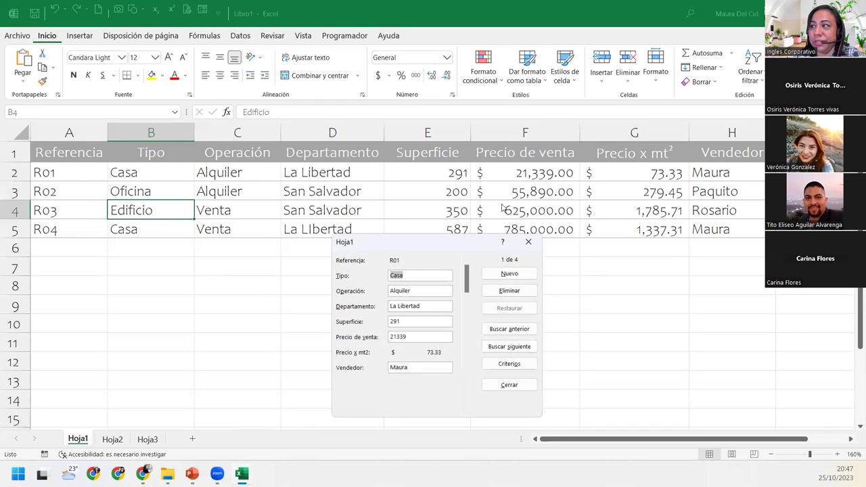
pyautogui.moveTo(405, 251); pyautogui.dragTo(467, 190)
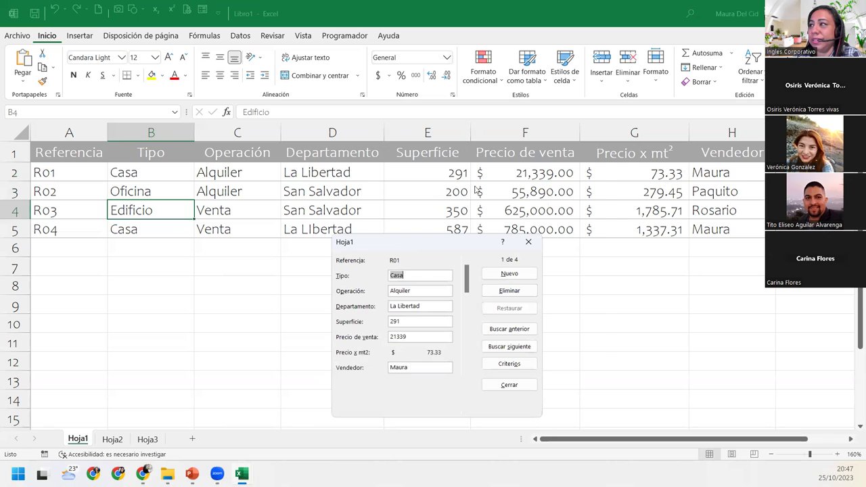
pyautogui.click(561, 215)
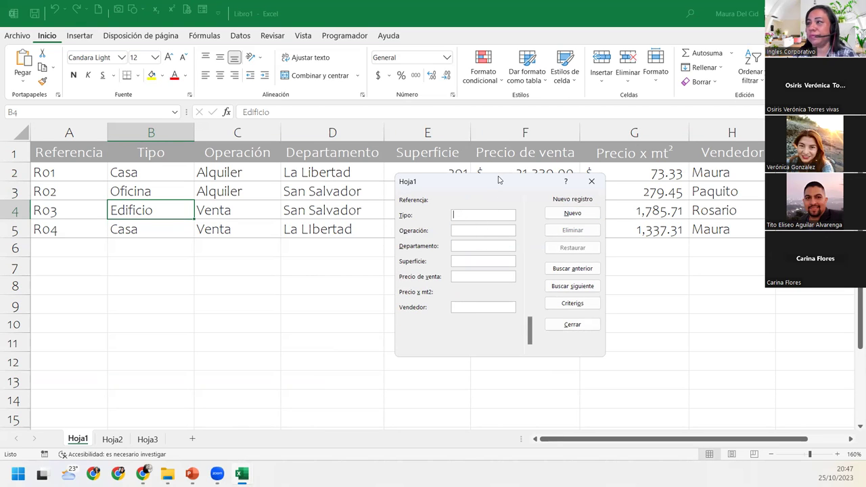
pyautogui.moveTo(498, 180); pyautogui.dragTo(384, 237)
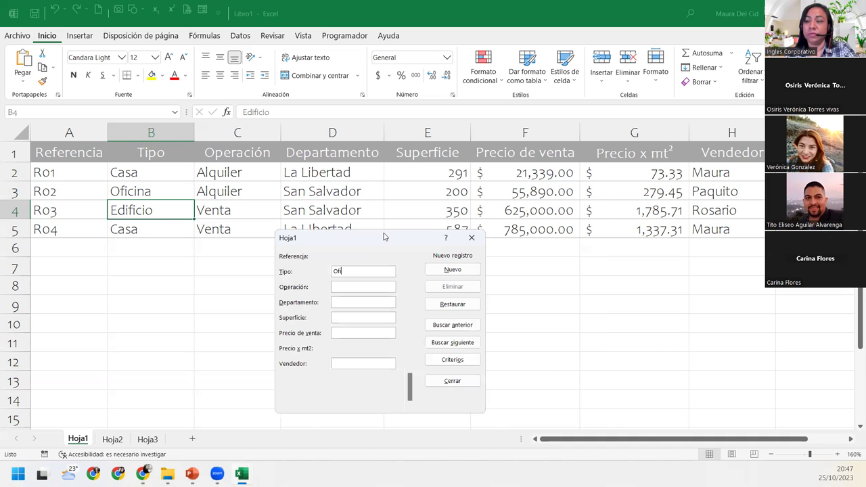
pyautogui.write('Oficina')
pyautogui.press('Tab')
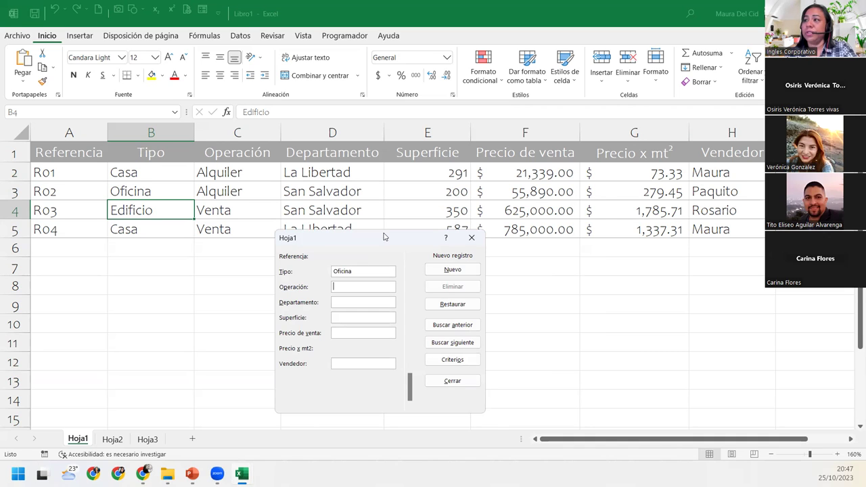
pyautogui.write('Alqui')
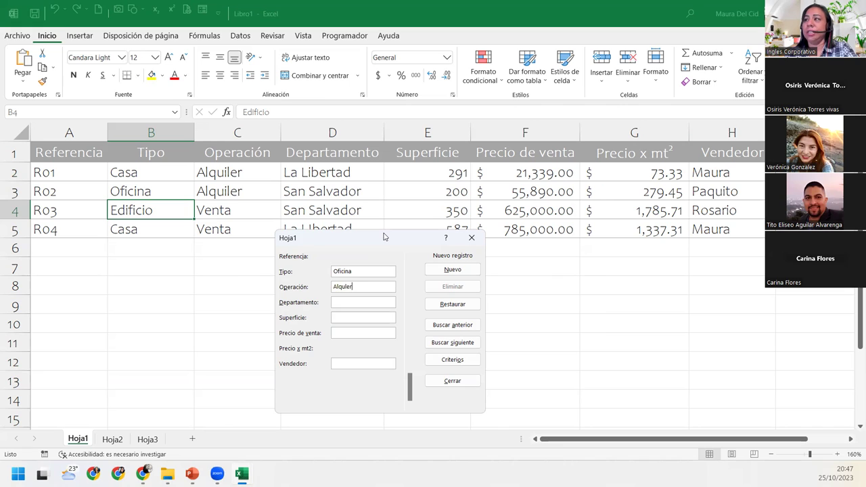
pyautogui.press('BackSpace')
pyautogui.write('iler')
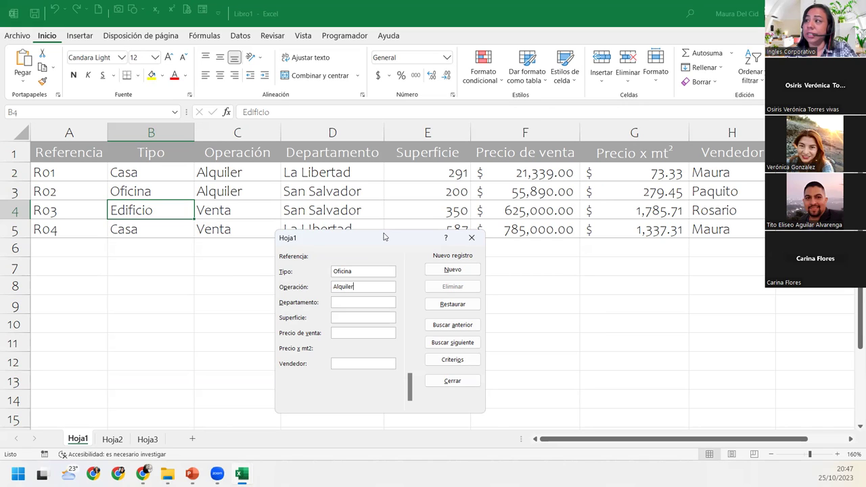
pyautogui.write('San Miguel')
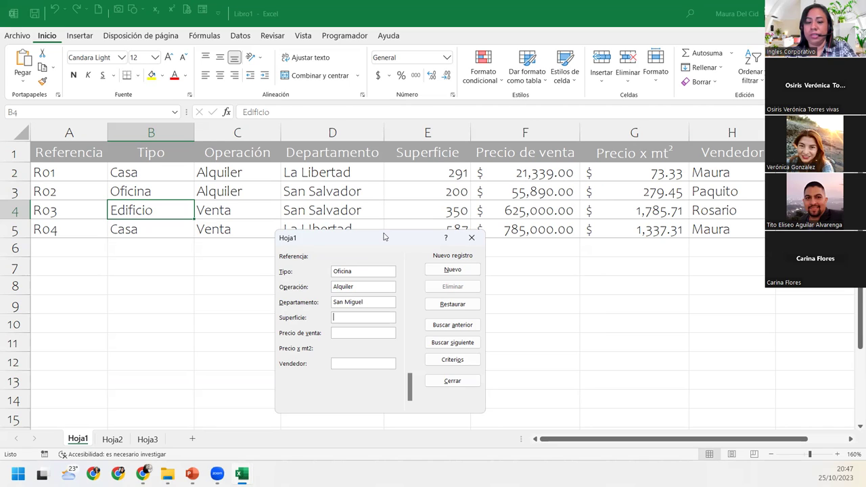
pyautogui.write('291')
# Enter price 19525 and the seller's name, then save the record as R05
pyautogui.press('Tab')
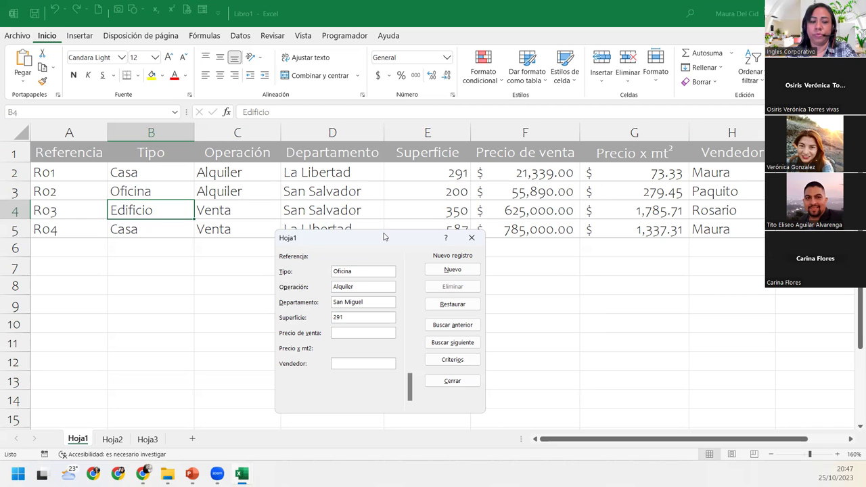
pyautogui.write('19525')
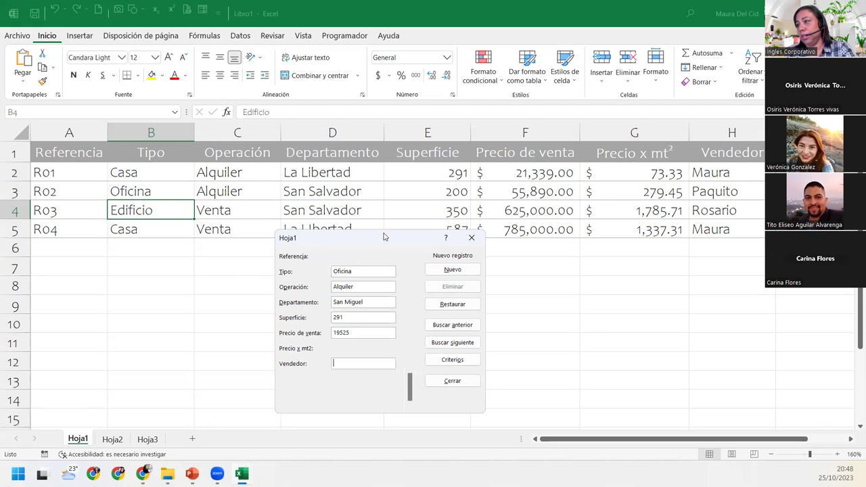
pyautogui.press('Tab')
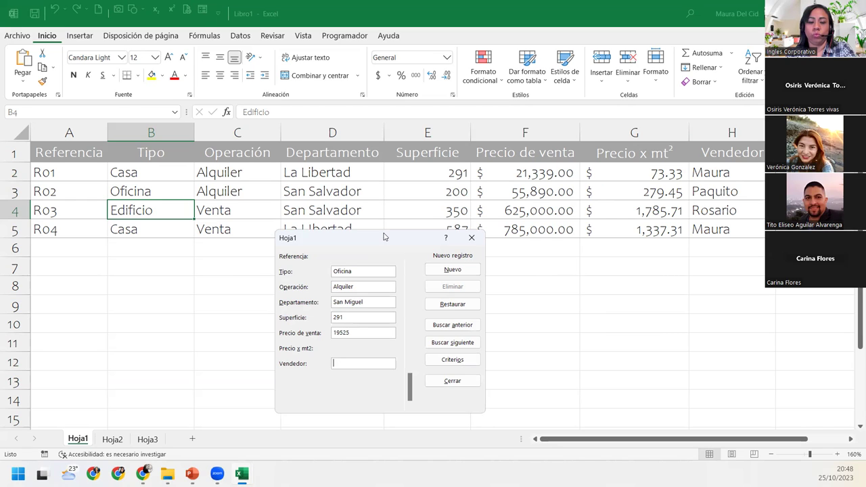
pyautogui.write('JOSE')
pyautogui.press('BackSpace')
pyautogui.press('BackSpace')
pyautogui.press('BackSpace')
pyautogui.press('BackSpace')
pyautogui.write('José')
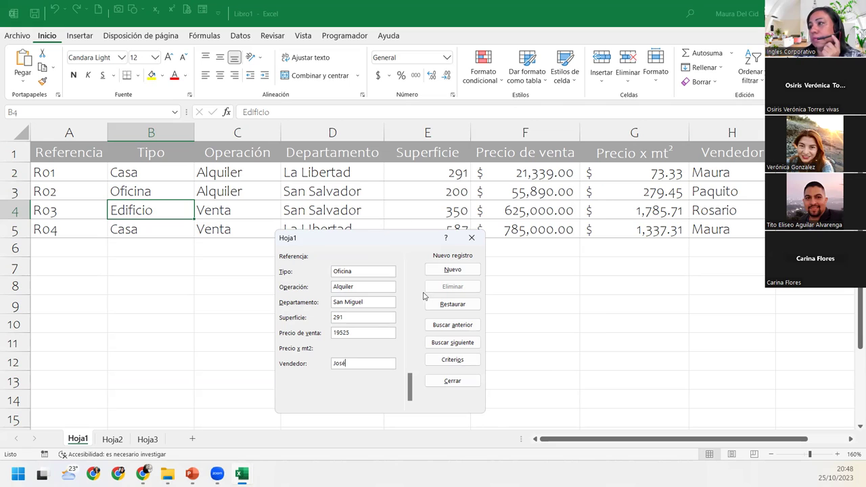
pyautogui.click(444, 272)
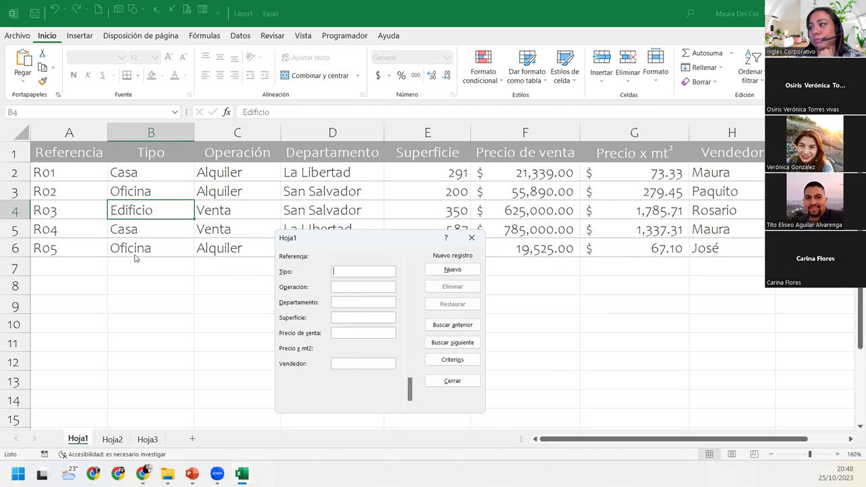
# Browse back through the earlier records and forward to R05, then close the data form
pyautogui.click(459, 329)
pyautogui.click(459, 330)
pyautogui.click(460, 329)
pyautogui.click(460, 329)
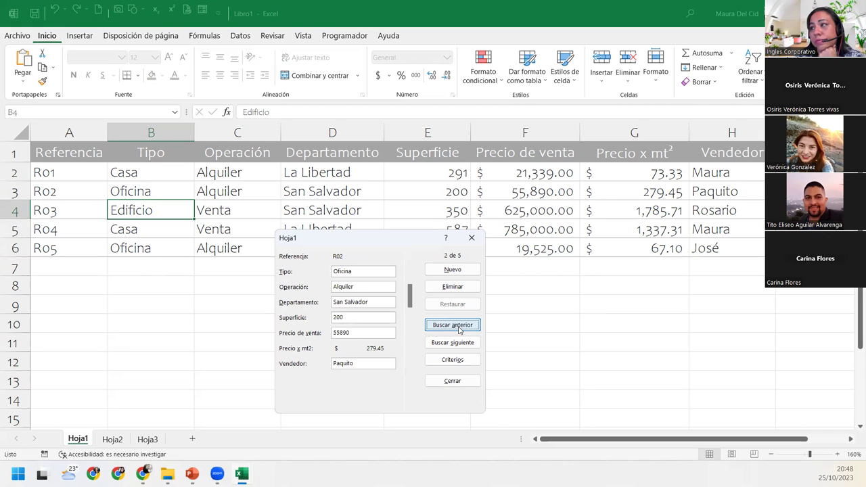
pyautogui.click(476, 344)
pyautogui.click(477, 344)
pyautogui.click(477, 345)
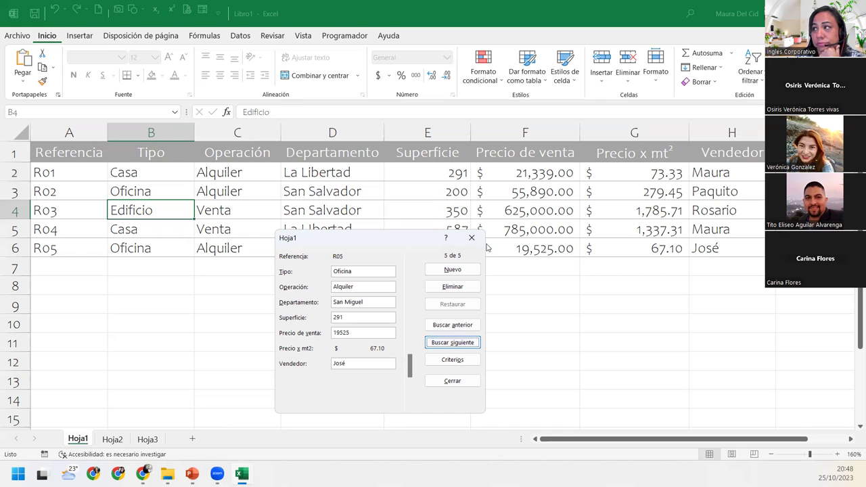
pyautogui.click(473, 240)
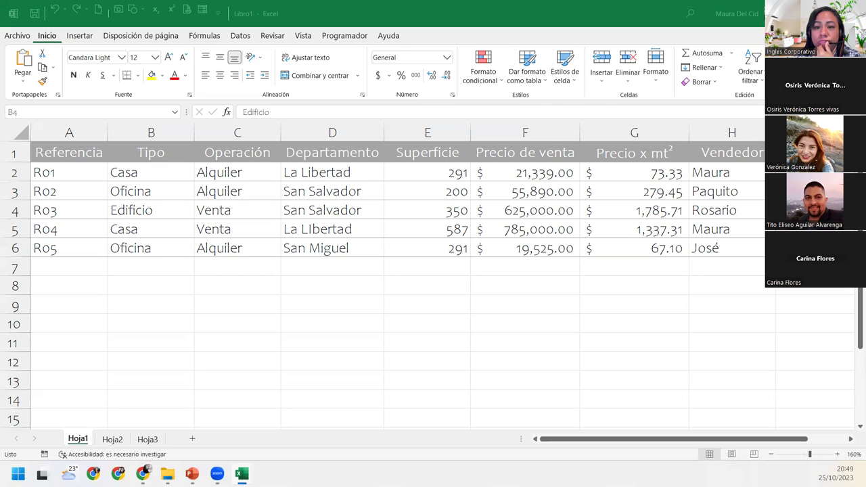
pyautogui.press('F2')
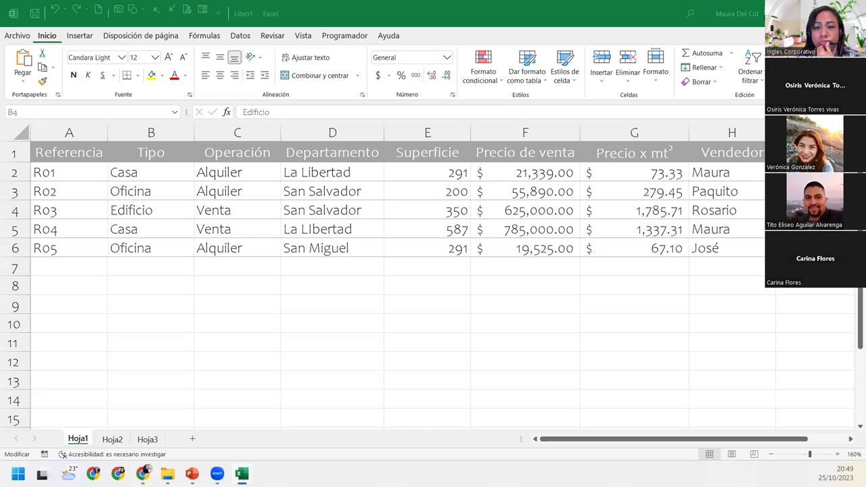
pyautogui.press('F2')
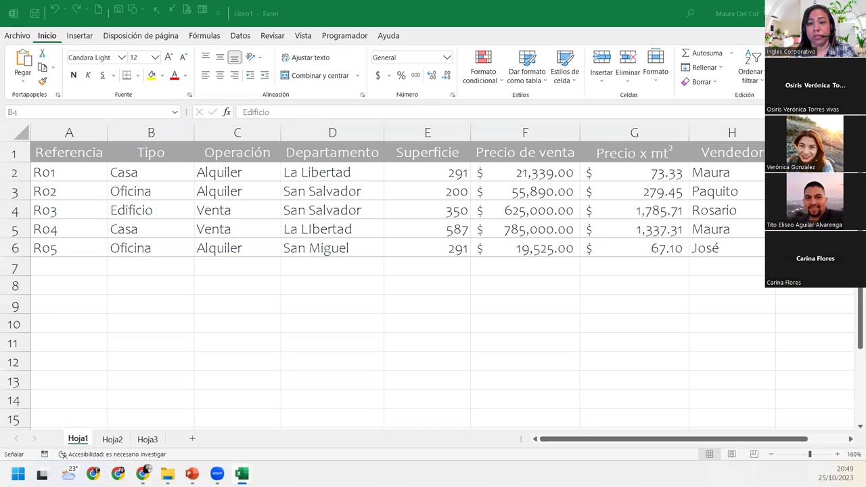
pyautogui.press('Escape')
pyautogui.press('F2')
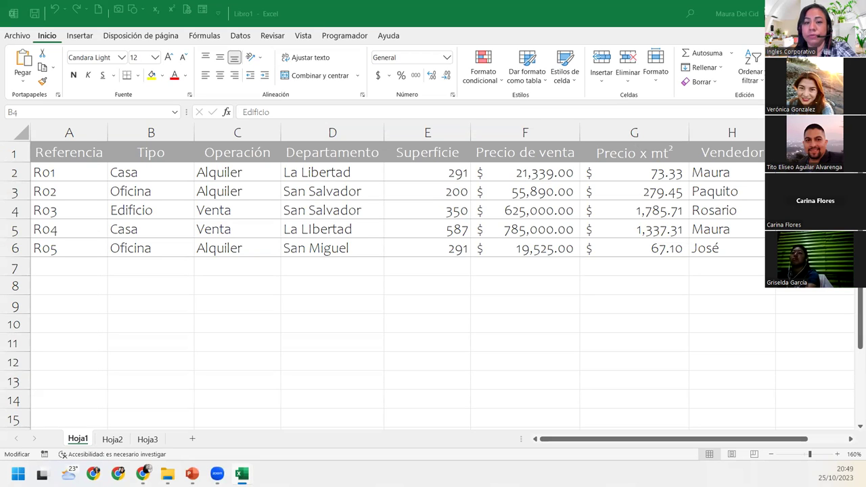
pyautogui.press('F2')
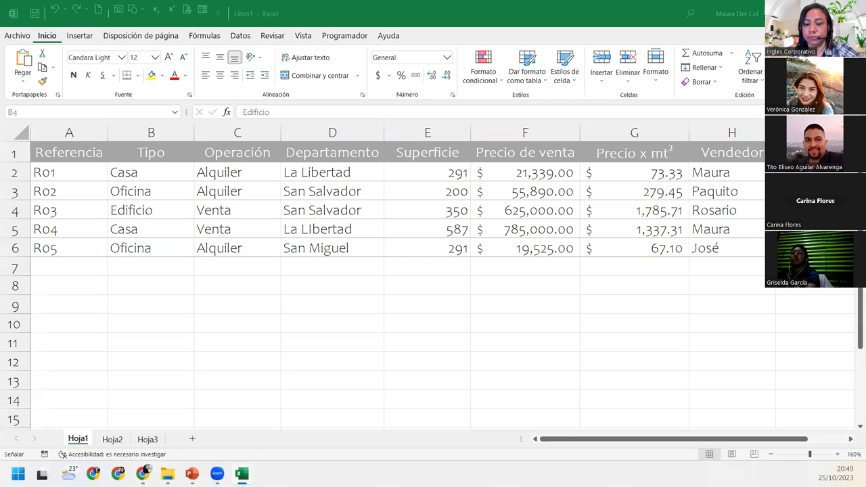
pyautogui.press('F2')
pyautogui.press('F2')
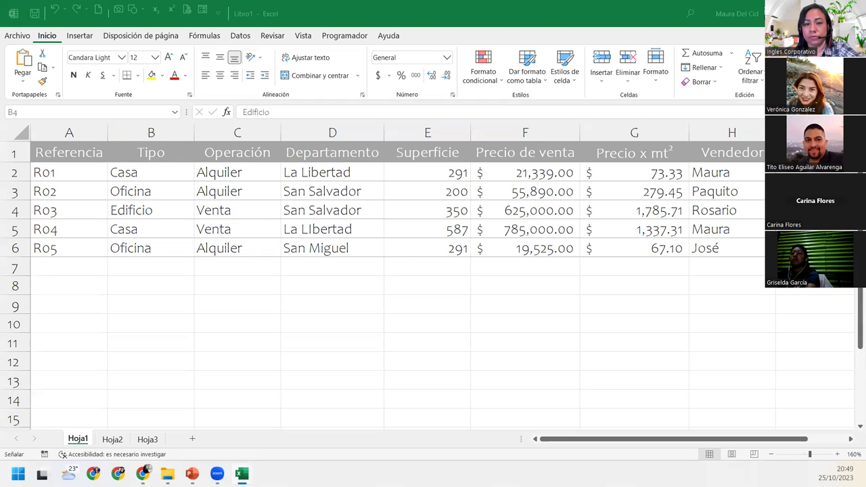
pyautogui.press('Escape')
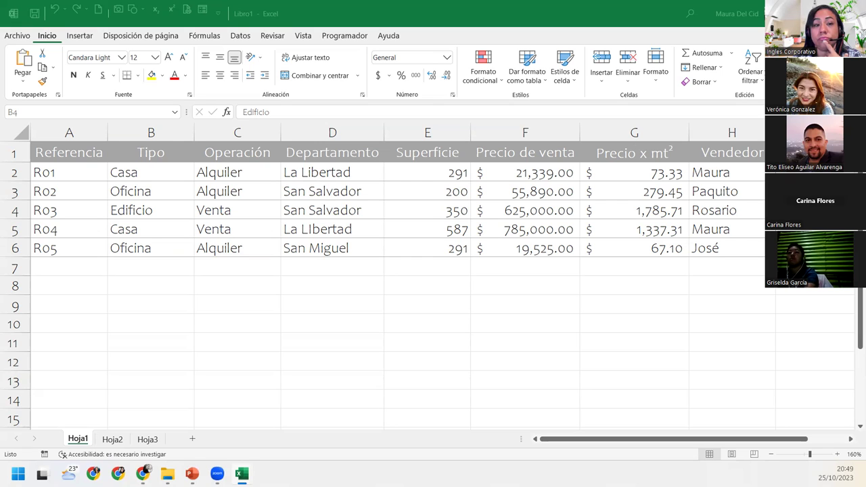
pyautogui.press('F2')
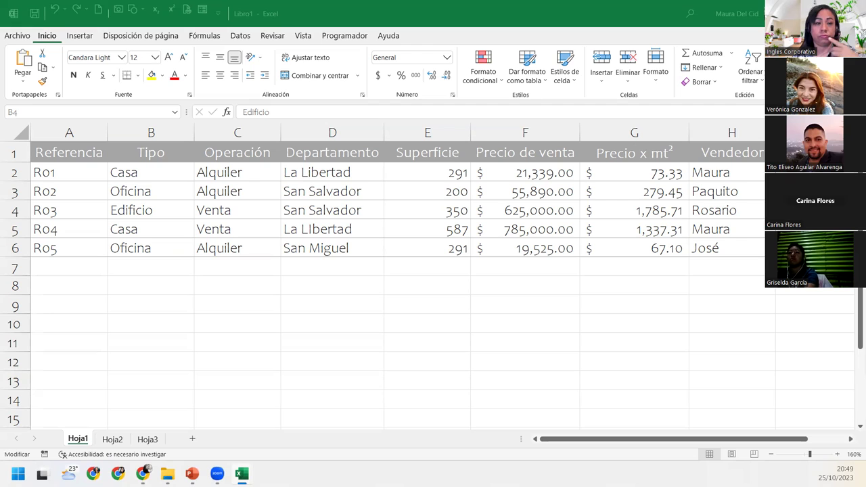
pyautogui.press('Escape')
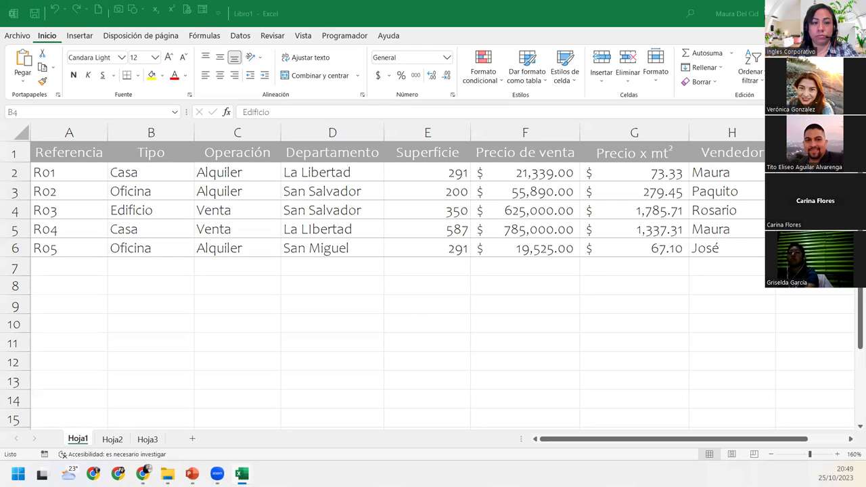
pyautogui.press('F2')
pyautogui.press('Escape')
pyautogui.press('F2')
pyautogui.press('F2')
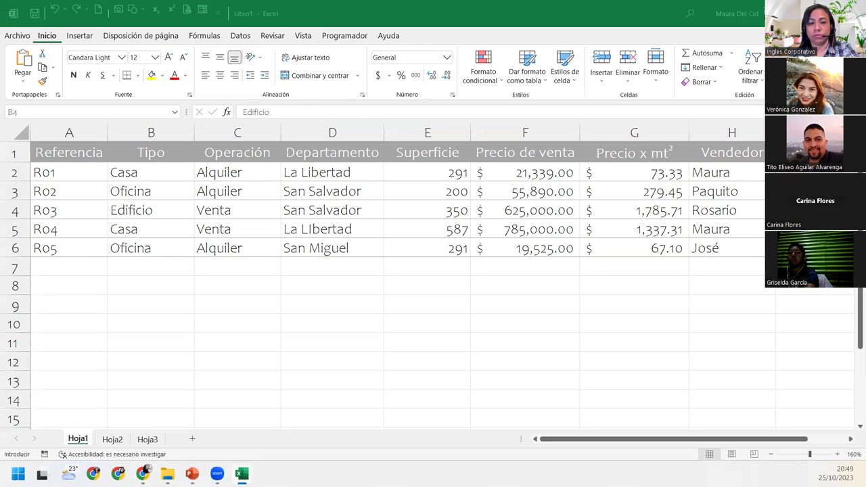
pyautogui.press('Escape')
pyautogui.press('F2')
pyautogui.press('Escape')
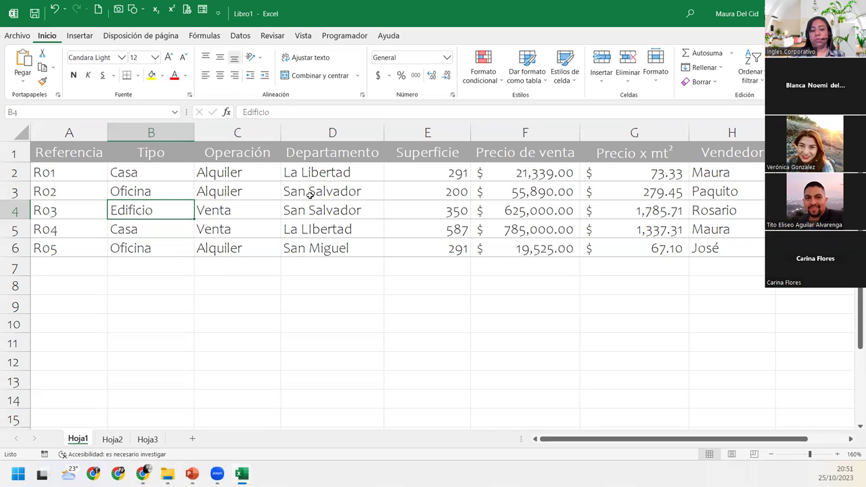
# Select row 4 and bring up the insert options, then cancel without inserting
pyautogui.hotkey('shift', 'space')
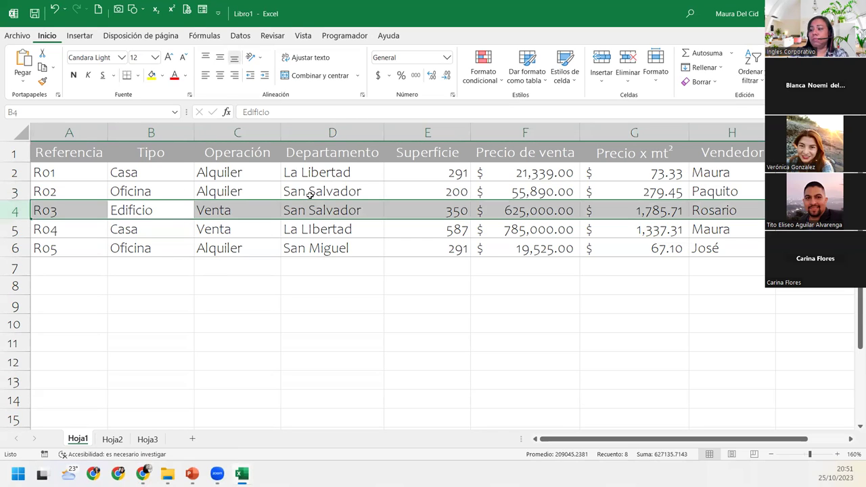
pyautogui.press('Left')
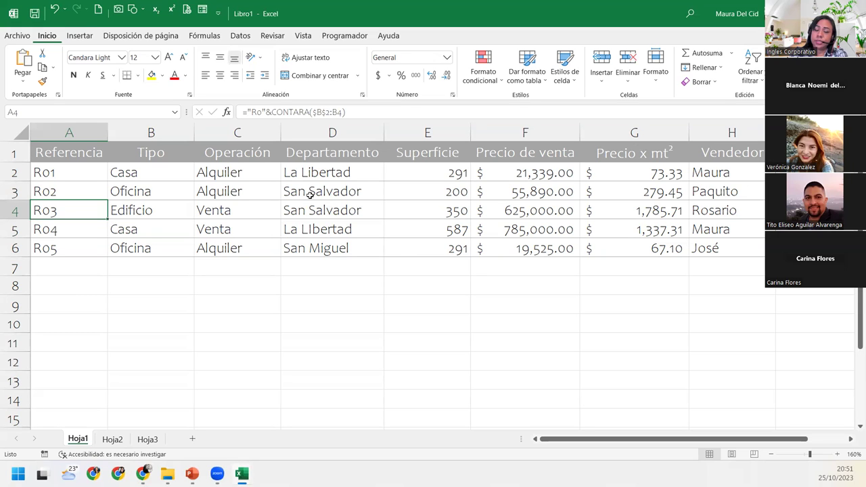
pyautogui.hotkey('ctrl', '+')
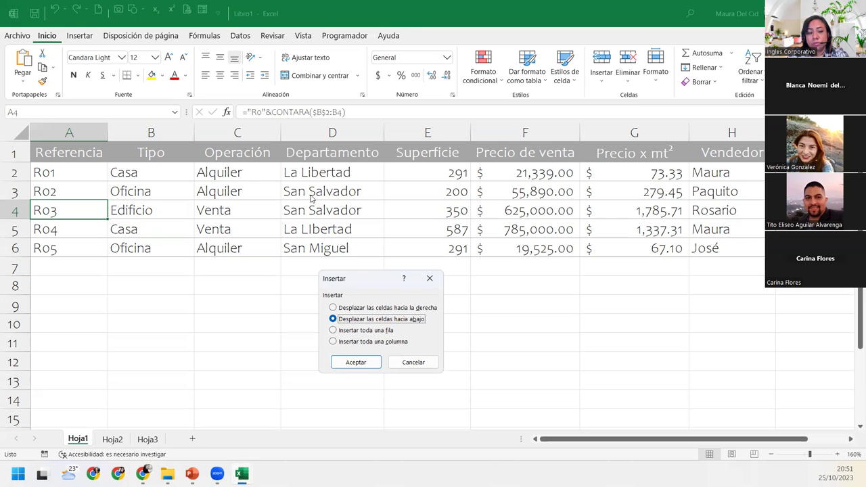
pyautogui.press('Escape')
# Insert a blank row above R05, undo it, and switch to the slideshow
pyautogui.press('Down')
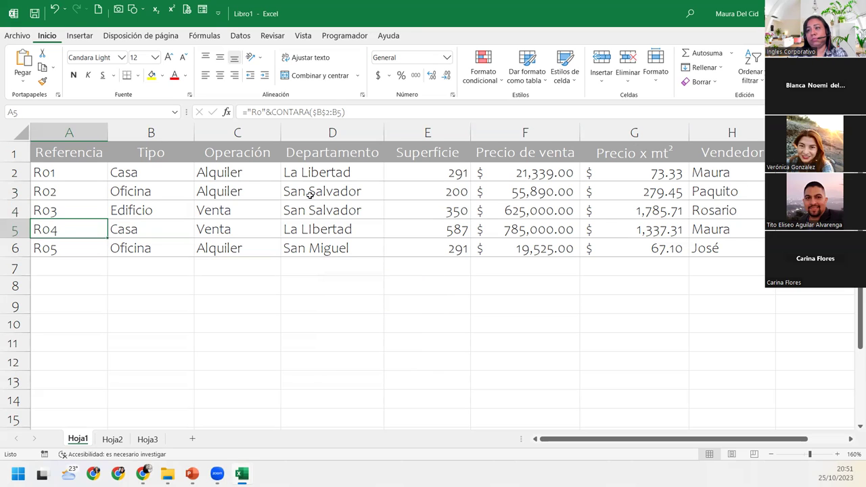
pyautogui.press('Down')
pyautogui.hotkey('ctrl', 'shift', 'Right')
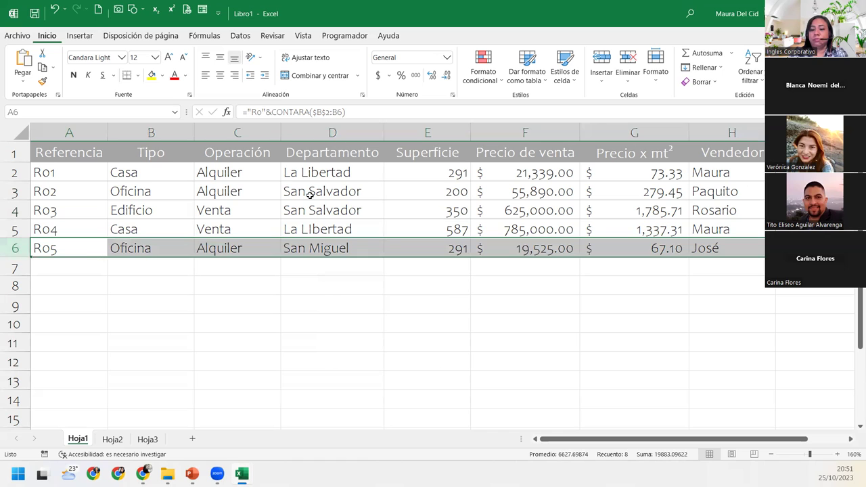
pyautogui.hotkey('ctrl', '+')
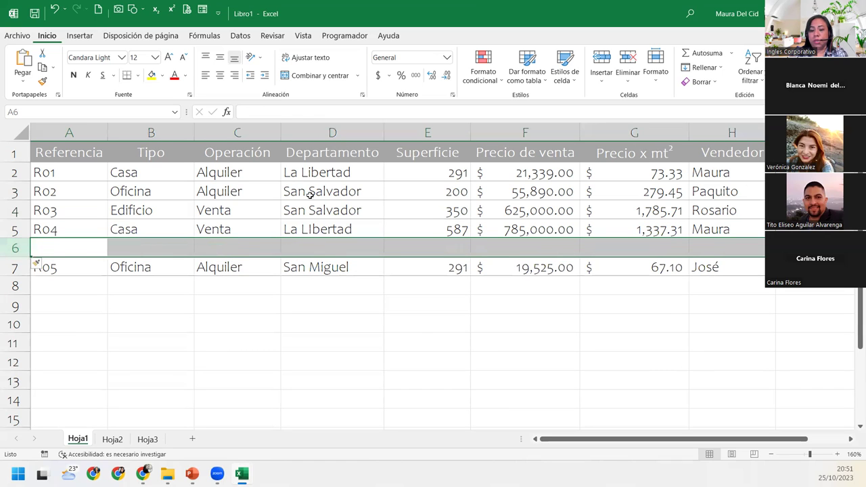
pyautogui.hotkey('ctrl', 'z')
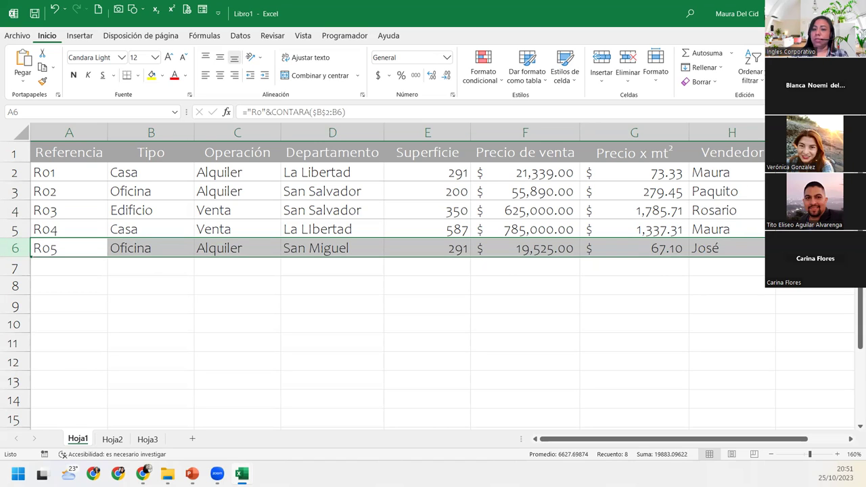
pyautogui.click(192, 194)
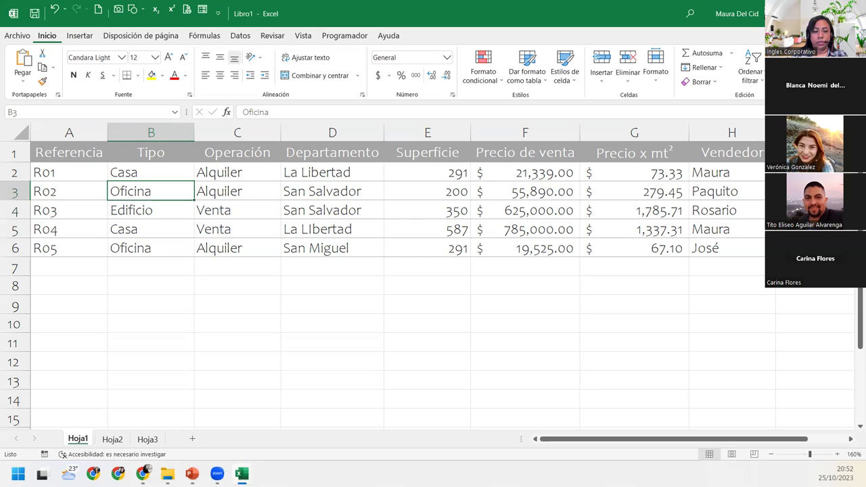
pyautogui.hotkey('alt', 'Tab')
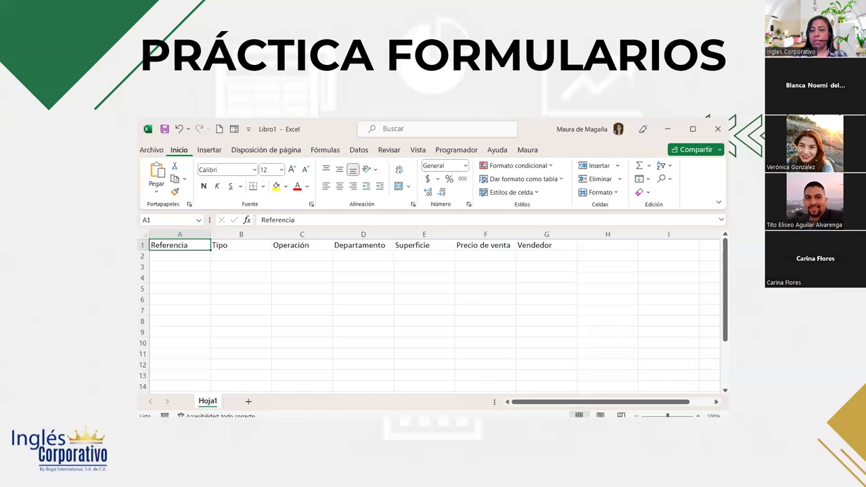
# Show the INSERTAR FILAS slide on ways to add table rows
pyautogui.press('Right')
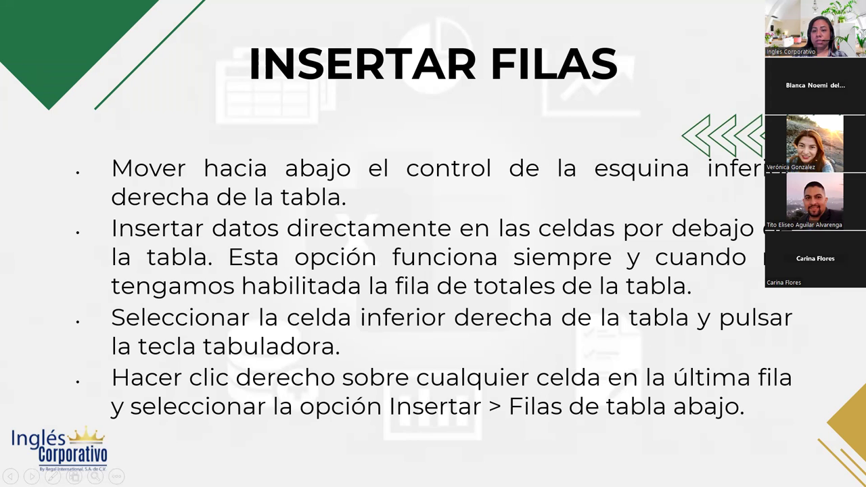
# Advance past the inserting-columns slide to ELIMINAR FILAS Y COLUMNAS
pyautogui.press('Right')
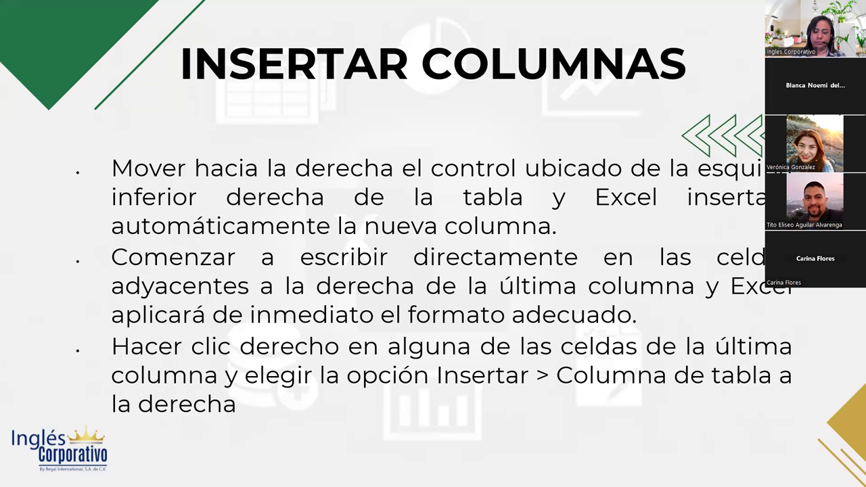
pyautogui.press('Right')
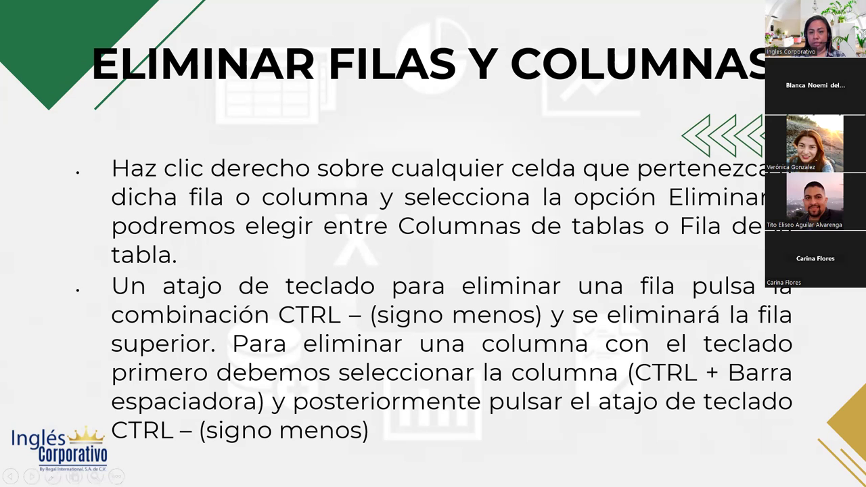
# Advance through the FILA DE TOTALES slide to Segmentación de datos
pyautogui.press('Right')
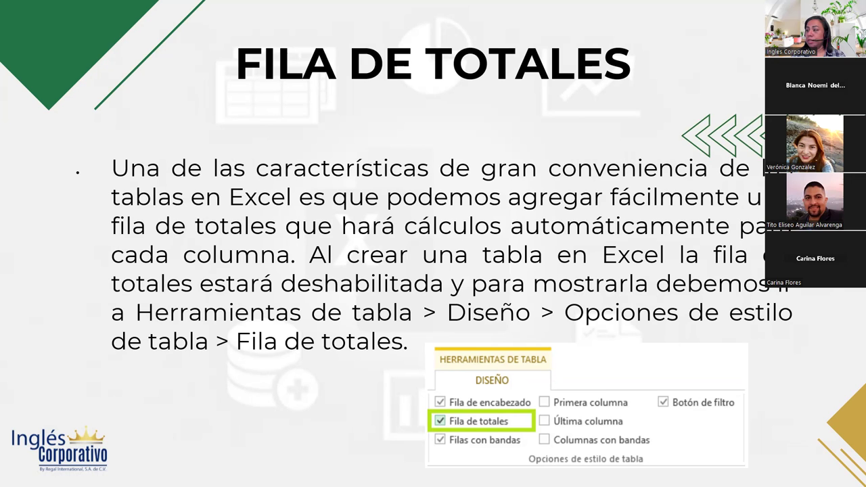
pyautogui.press('Right')
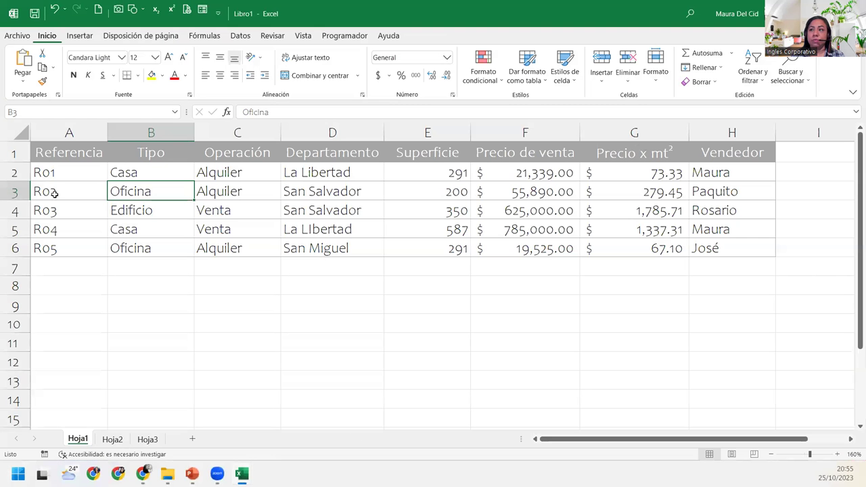
# Select all of Hoja1 and copy the property table
pyautogui.click(215, 224)
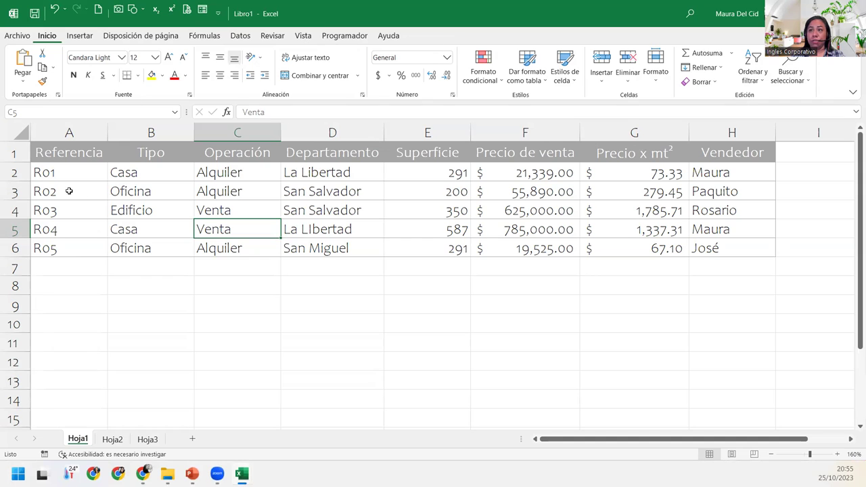
pyautogui.moveTo(67, 154)
pyautogui.mouseDown()
pyautogui.moveTo(346, 198)
pyautogui.moveTo(677, 230)
pyautogui.mouseUp()
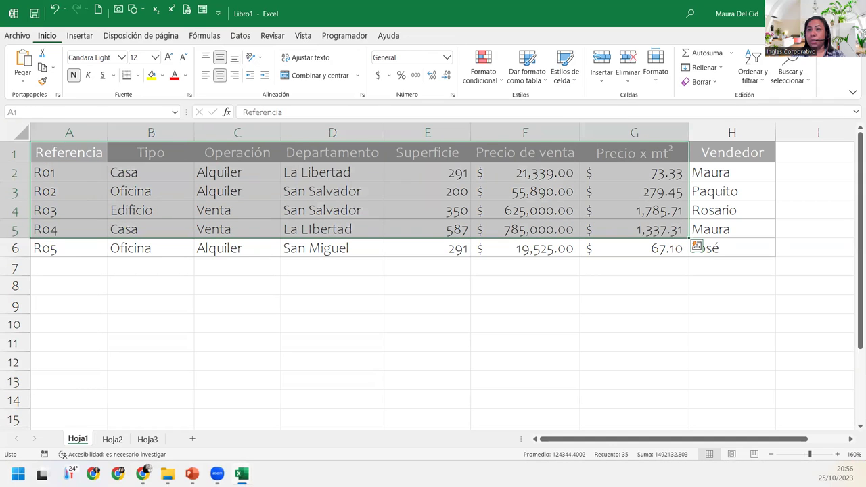
pyautogui.click(21, 126)
pyautogui.hotkey('ctrl', 'c')
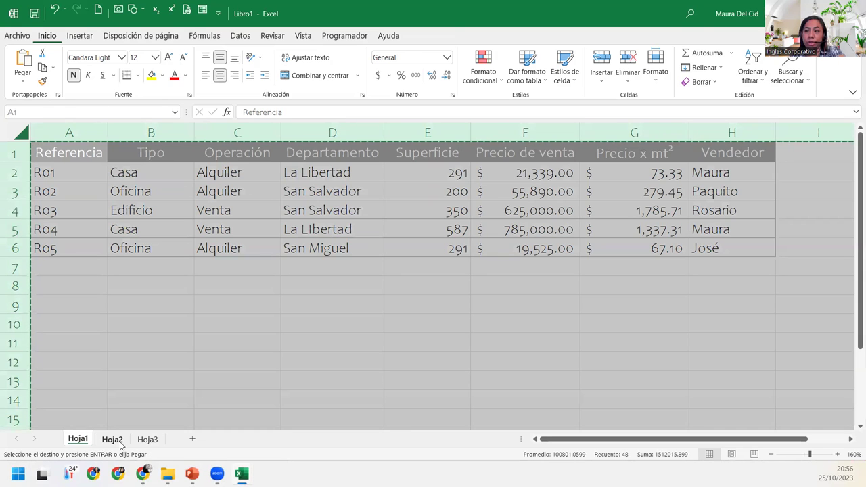
# Paste the table into Hoja2 at A1, zoom in, and select A1:H6
pyautogui.click(113, 440)
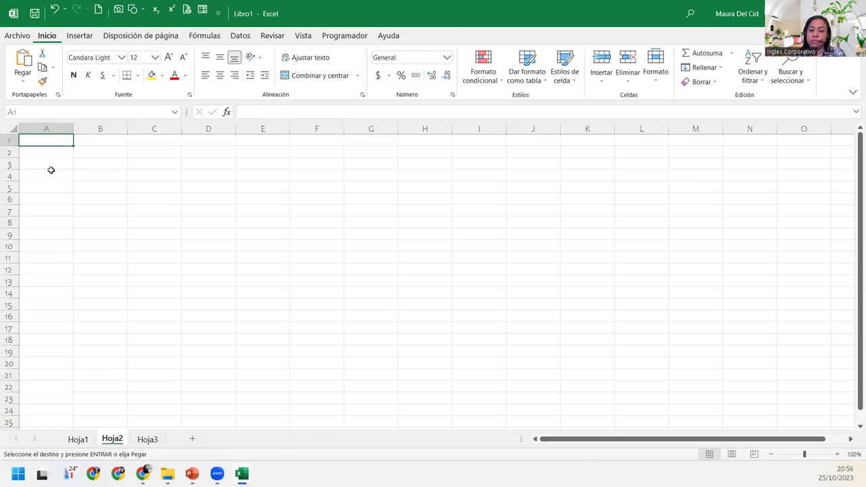
pyautogui.press('Return')
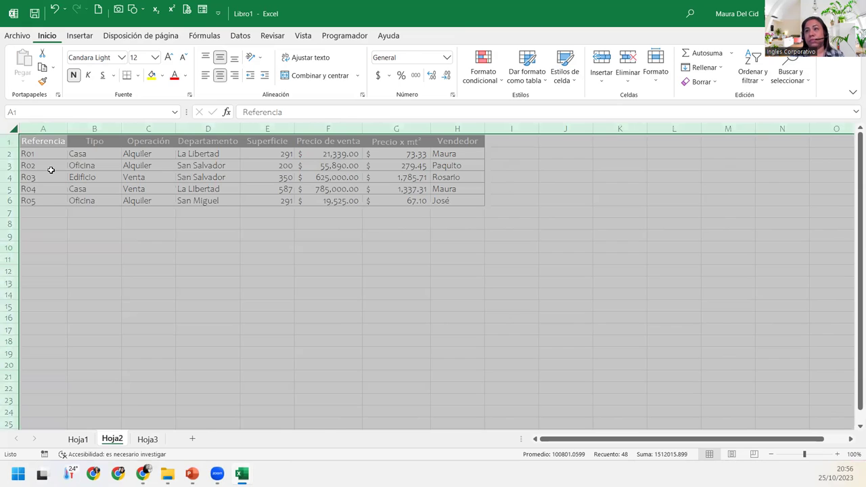
pyautogui.click(50, 170)
pyautogui.click(838, 454)
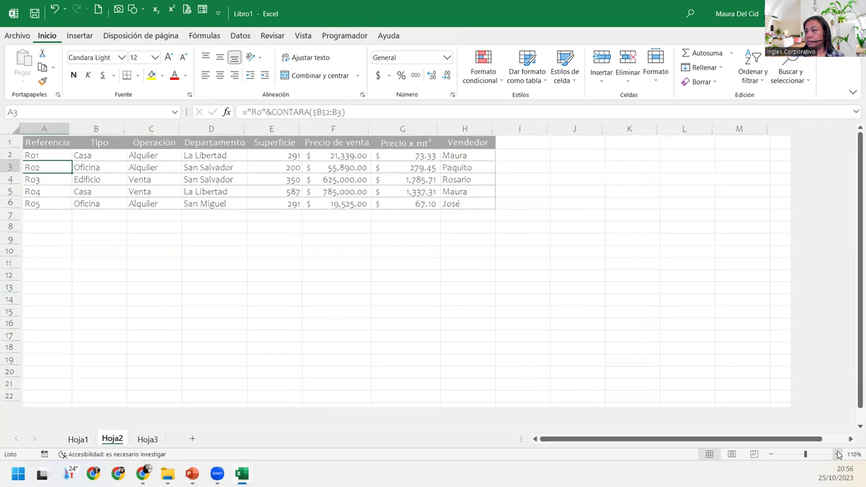
pyautogui.click(839, 455)
pyautogui.click(839, 454)
pyautogui.click(18, 131)
pyautogui.moveTo(17, 156)
pyautogui.mouseDown()
pyautogui.moveTo(556, 270)
pyautogui.moveTo(551, 260)
pyautogui.mouseUp()
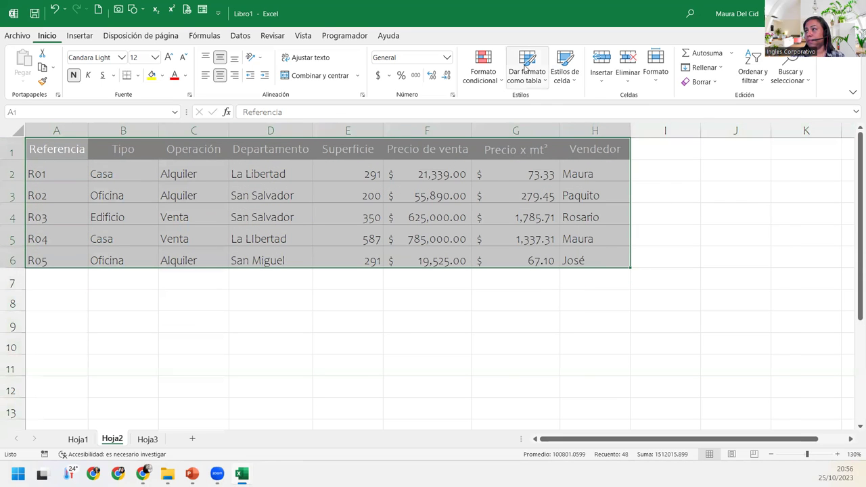
# Format A1:H6 as a styled table with headers
pyautogui.click(526, 68)
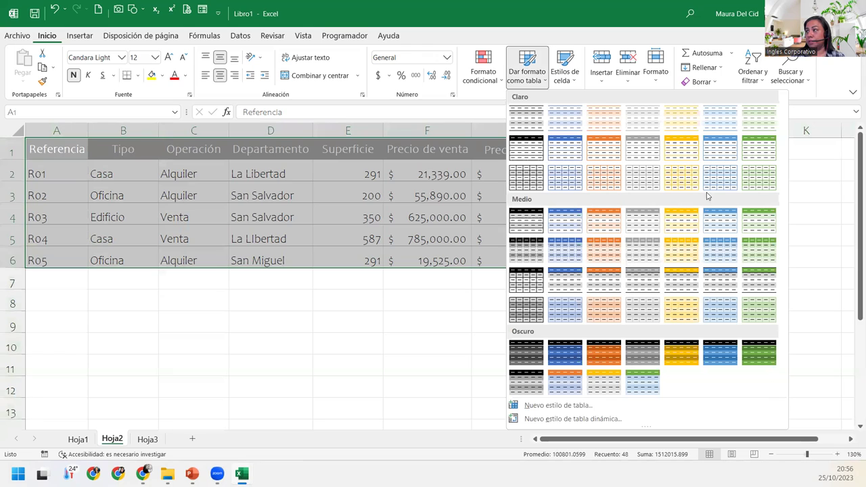
pyautogui.click(759, 148)
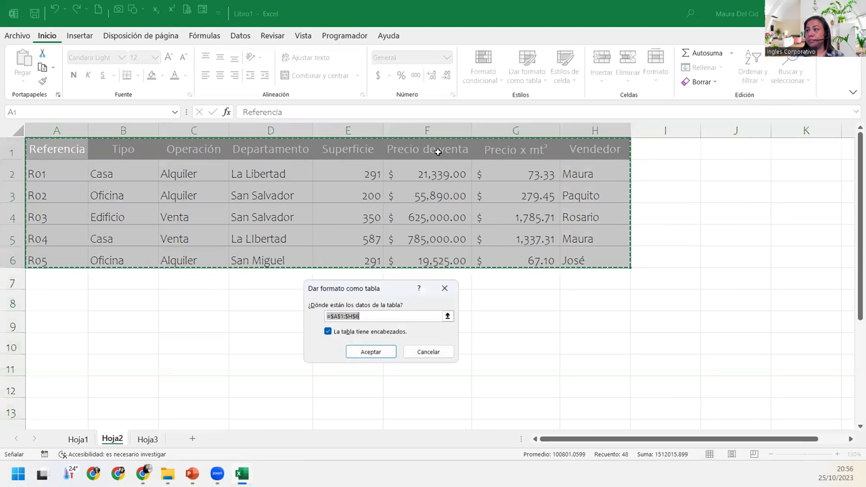
pyautogui.click(372, 352)
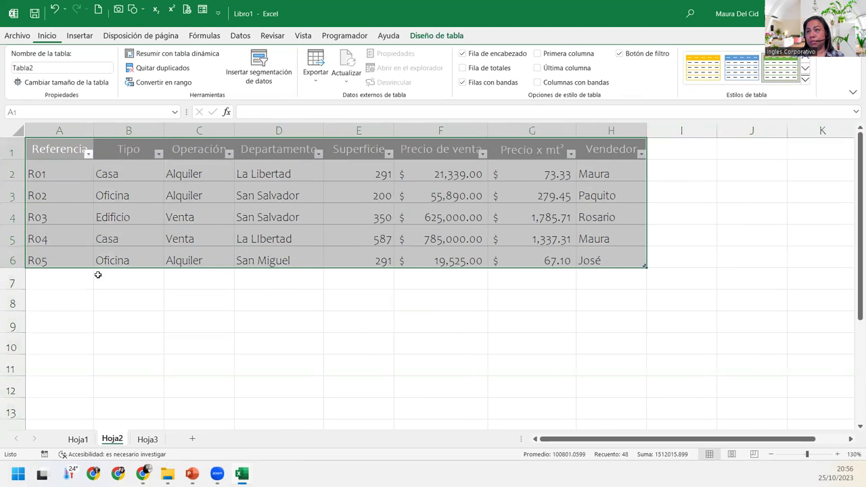
pyautogui.click(124, 231)
pyautogui.click(62, 198)
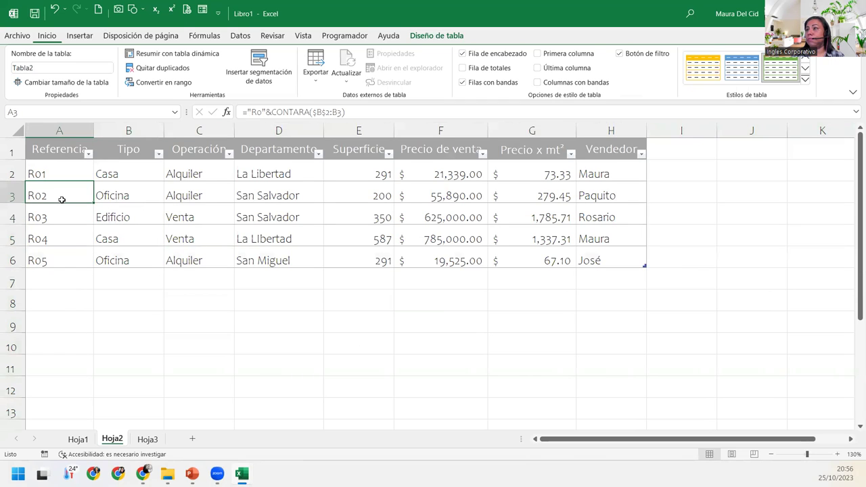
# Check the table's values and Precio x mt² formula, then hide the header filter buttons
pyautogui.click(161, 231)
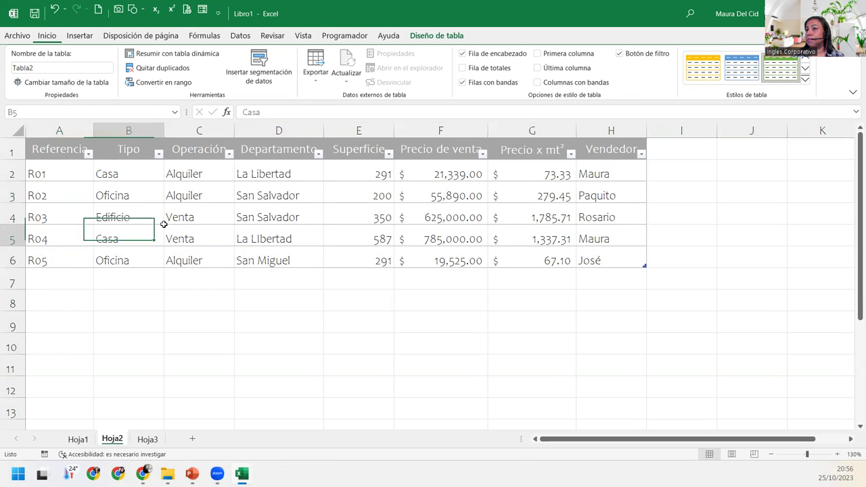
pyautogui.click(181, 255)
pyautogui.click(565, 242)
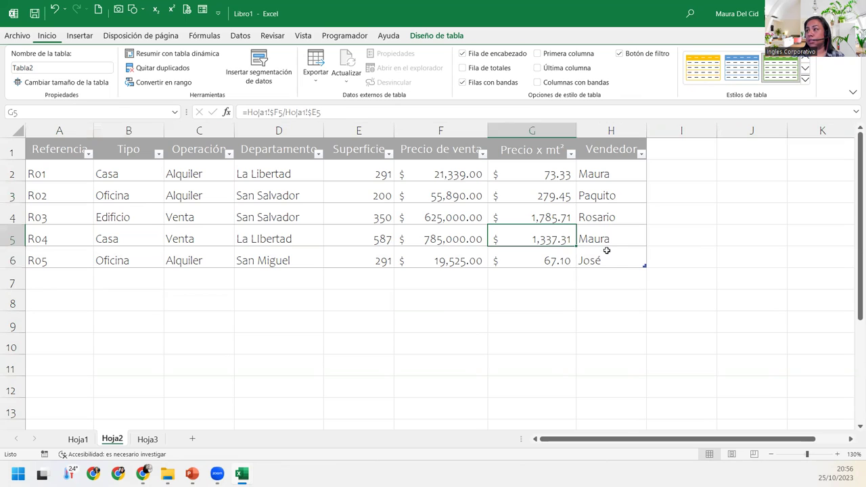
pyautogui.click(579, 259)
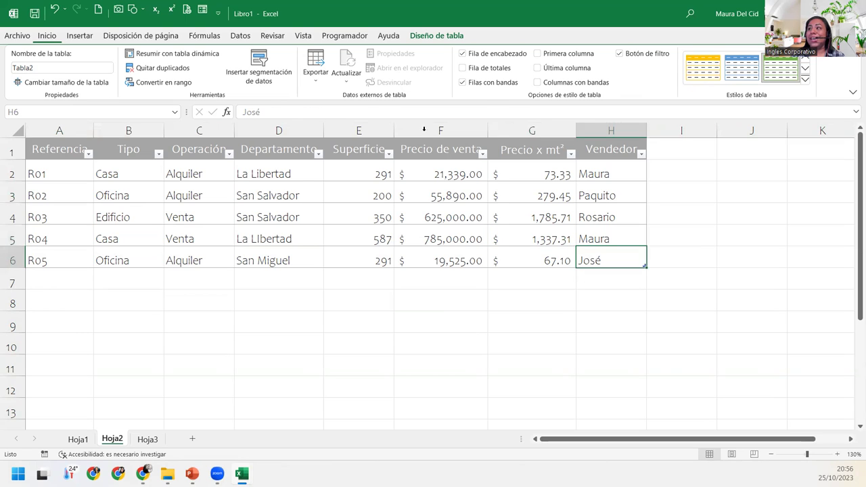
pyautogui.click(619, 53)
pyautogui.click(261, 61)
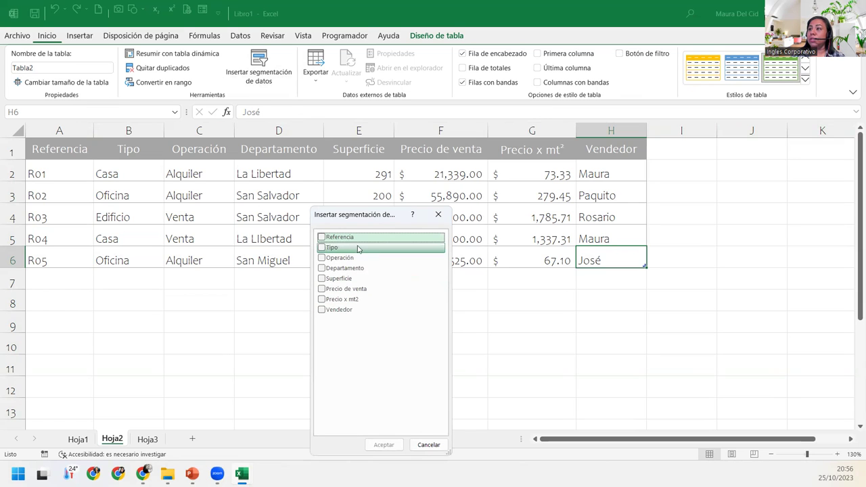
# Insert a Departamento slicer, shorten it to its three items, and place it beside the table
pyautogui.click(323, 269)
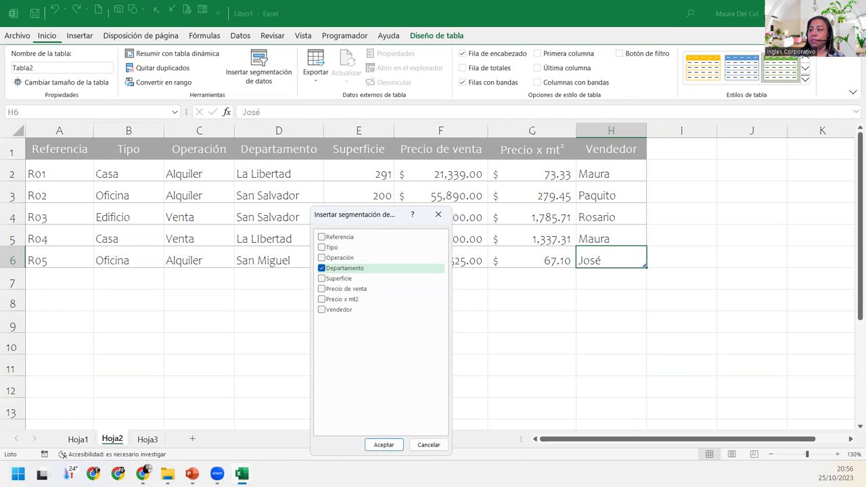
pyautogui.click(383, 445)
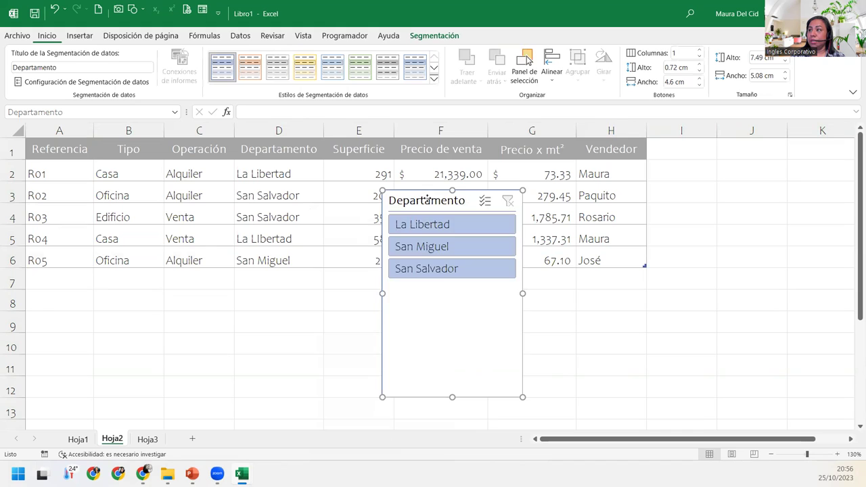
pyautogui.moveTo(427, 192); pyautogui.dragTo(423, 287)
pyautogui.moveTo(417, 425); pyautogui.dragTo(416, 324)
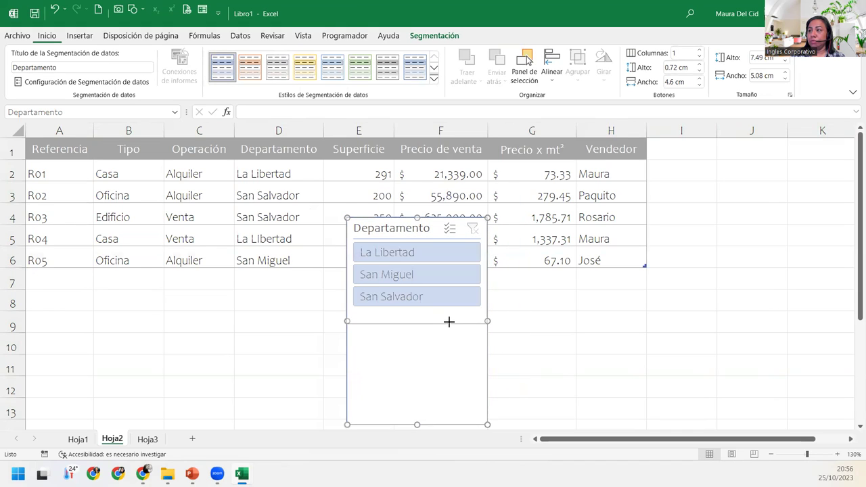
pyautogui.moveTo(409, 237)
pyautogui.mouseDown()
pyautogui.moveTo(704, 163)
pyautogui.moveTo(697, 156)
pyautogui.mouseUp()
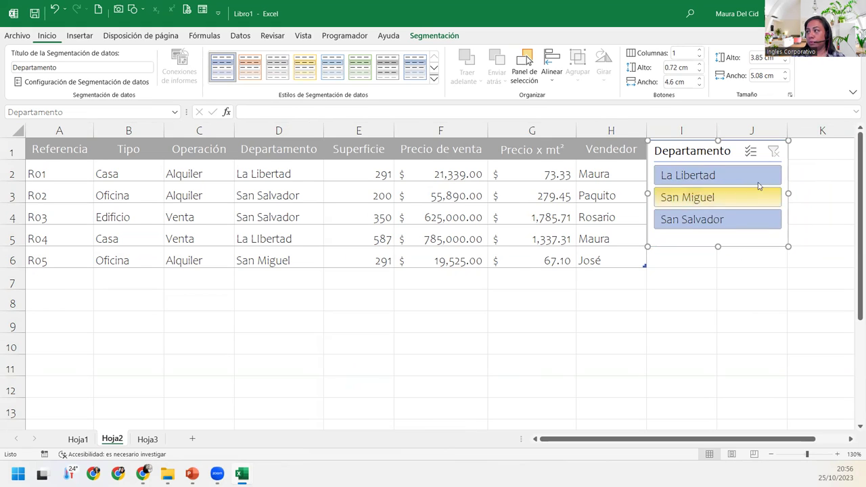
pyautogui.moveTo(788, 193)
pyautogui.mouseDown()
pyautogui.moveTo(765, 194)
pyautogui.moveTo(788, 193)
pyautogui.mouseUp()
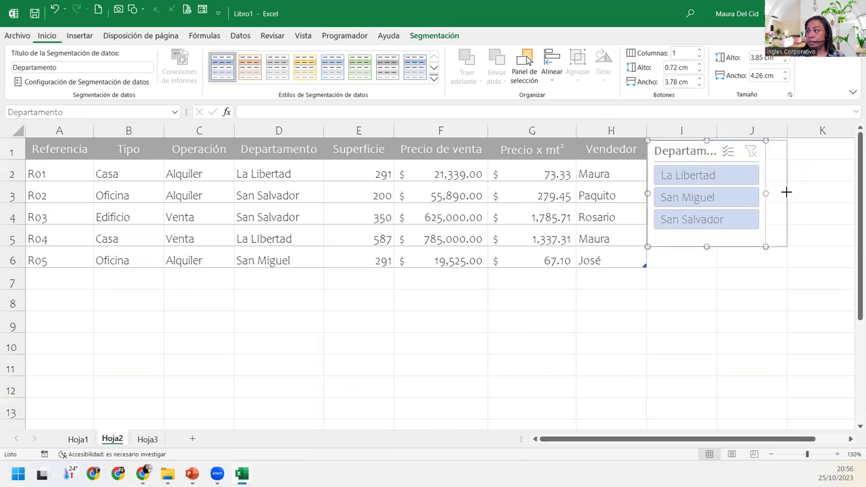
# Compare against the original Hoja1 table, then check the Referencia formula in Hoja2 cell A2
pyautogui.click(78, 439)
pyautogui.click(63, 167)
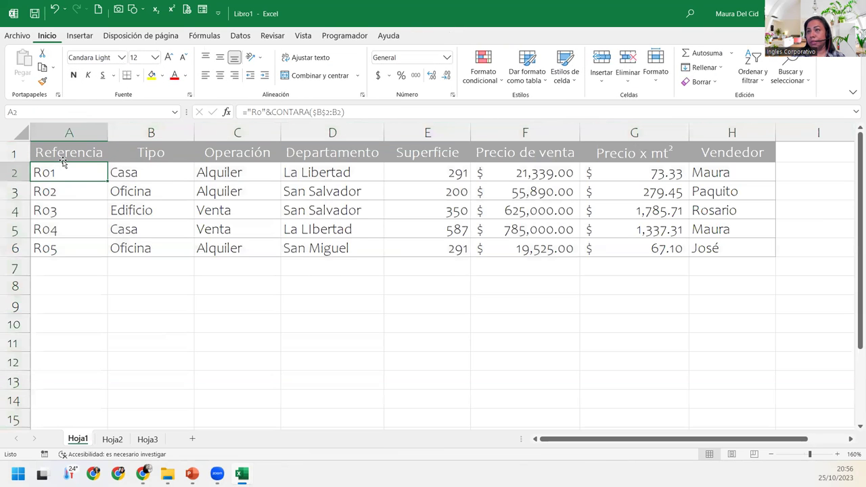
pyautogui.click(113, 440)
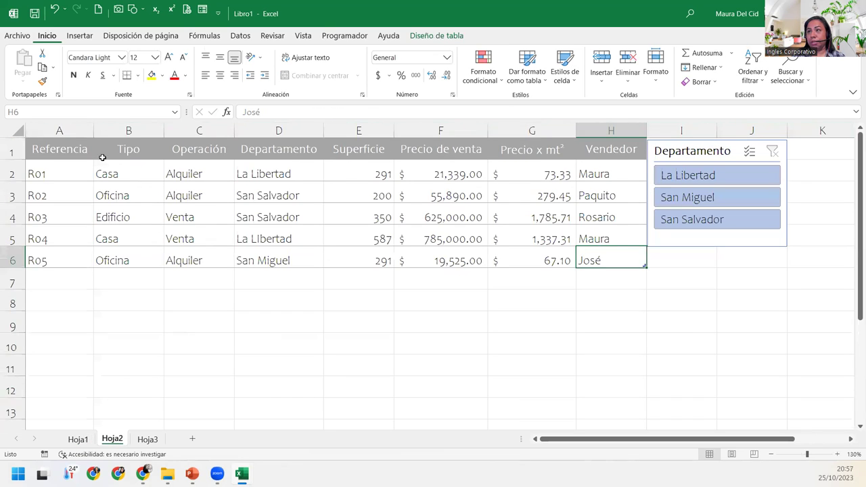
pyautogui.click(65, 161)
pyautogui.click(65, 164)
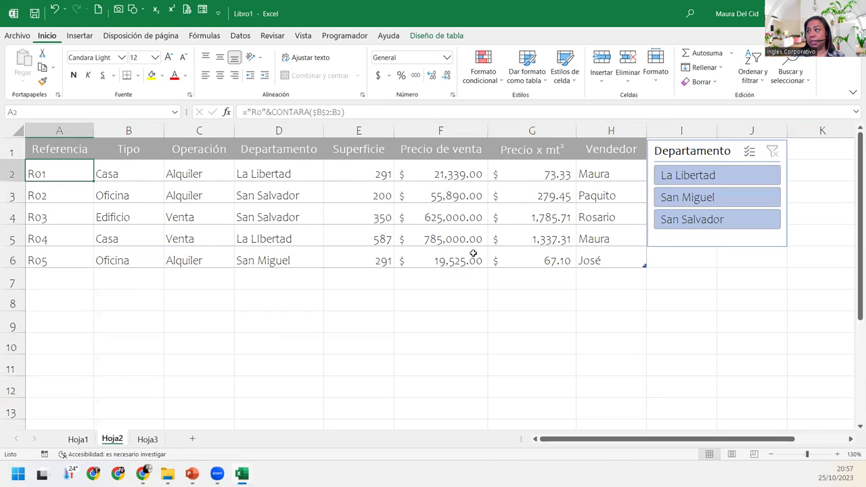
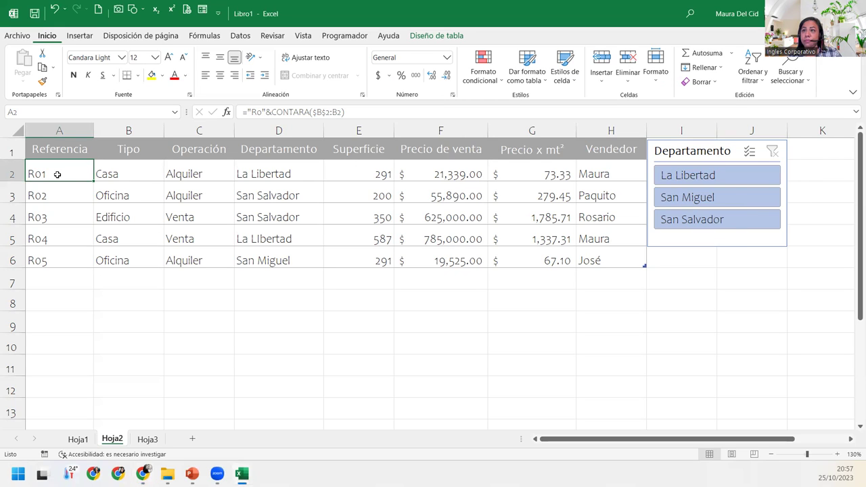
# Filter the table by La Libertad, San Salvador and San Miguel with the slicer, then clear the filter
pyautogui.click(718, 181)
pyautogui.click(713, 223)
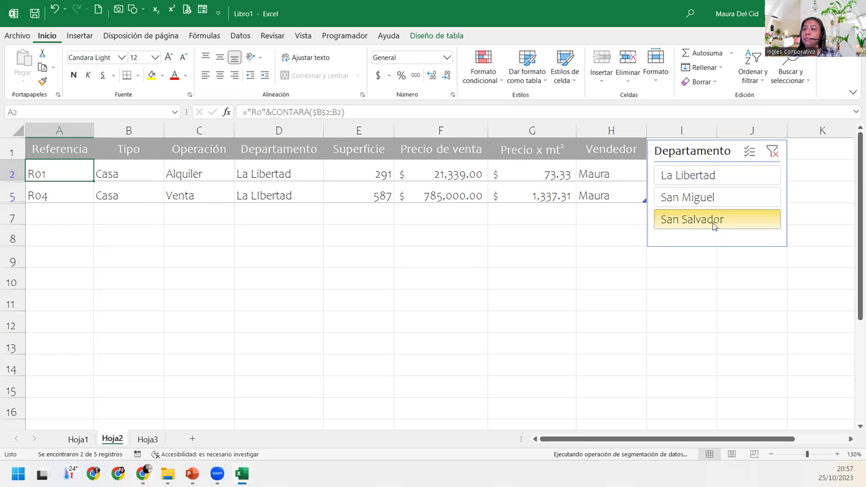
pyautogui.click(708, 196)
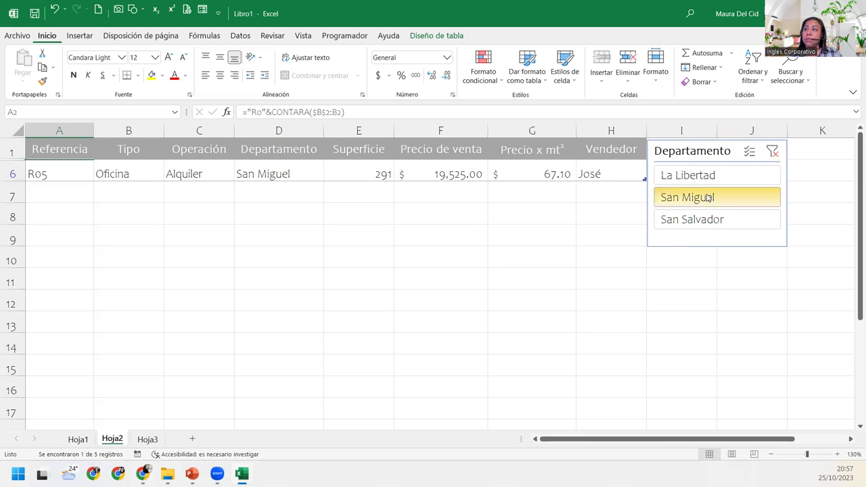
pyautogui.click(738, 182)
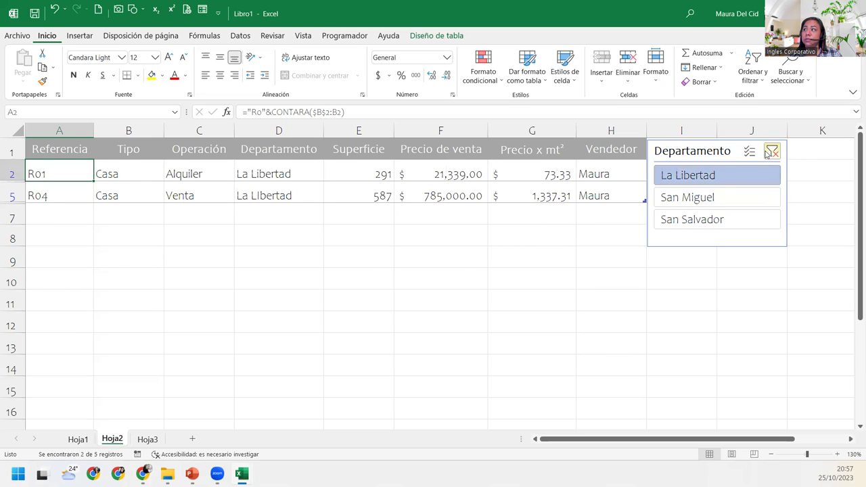
pyautogui.click(771, 151)
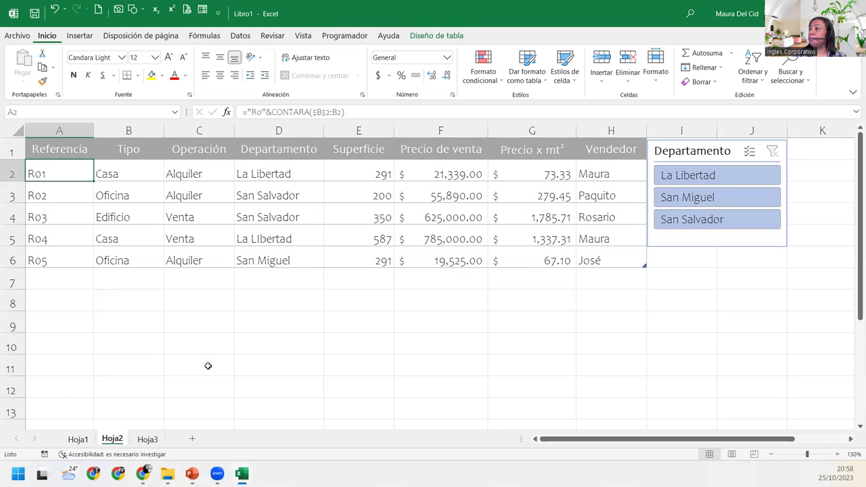
# Review cells on Hoja1, then return to the table on Hoja2
pyautogui.click(183, 234)
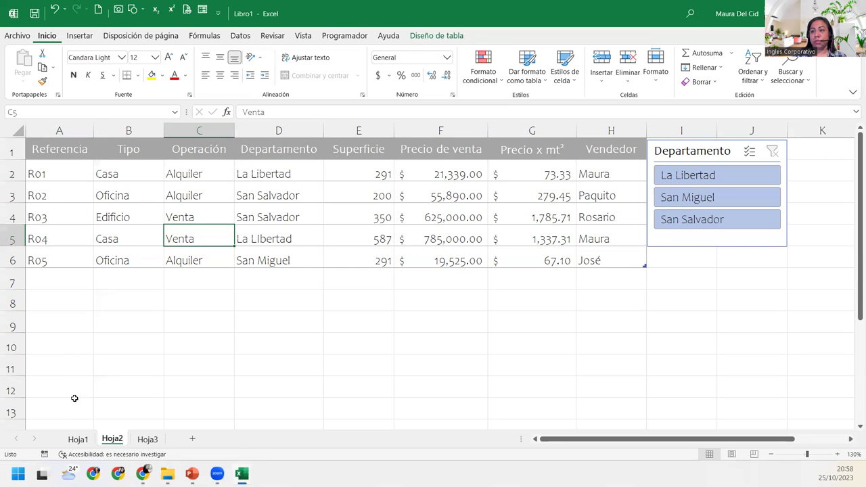
pyautogui.click(78, 439)
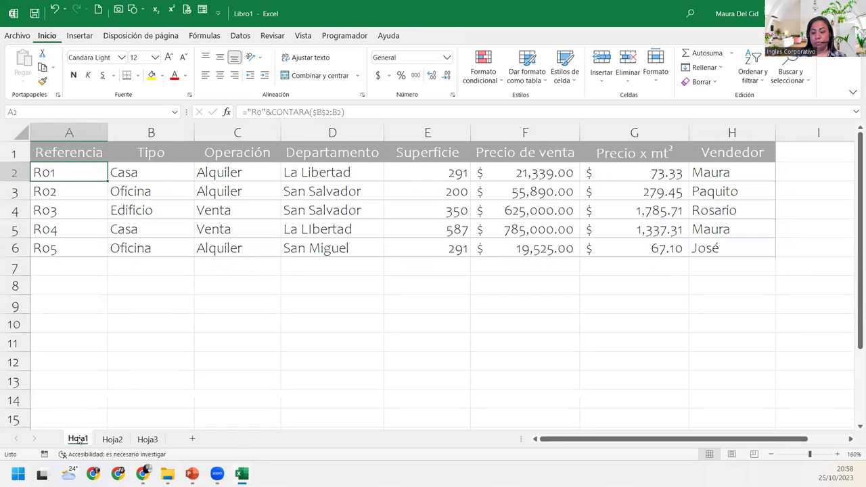
pyautogui.click(347, 222)
pyautogui.click(73, 169)
pyautogui.click(155, 193)
pyautogui.click(390, 220)
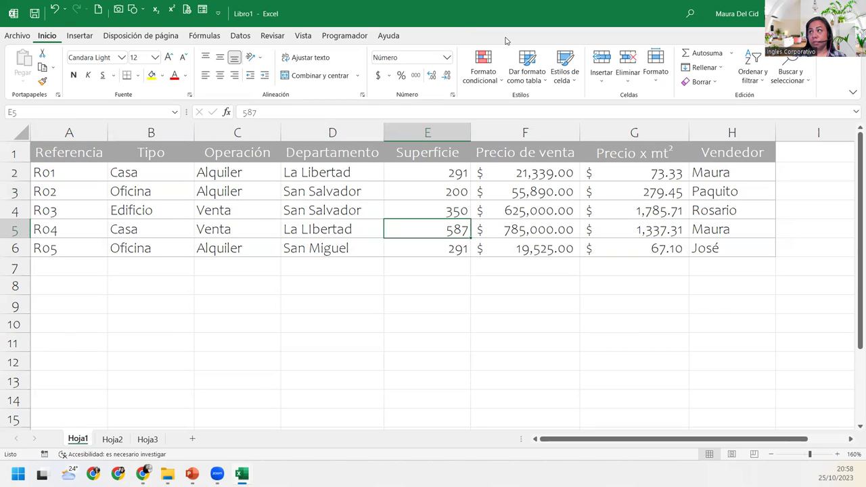
pyautogui.click(186, 196)
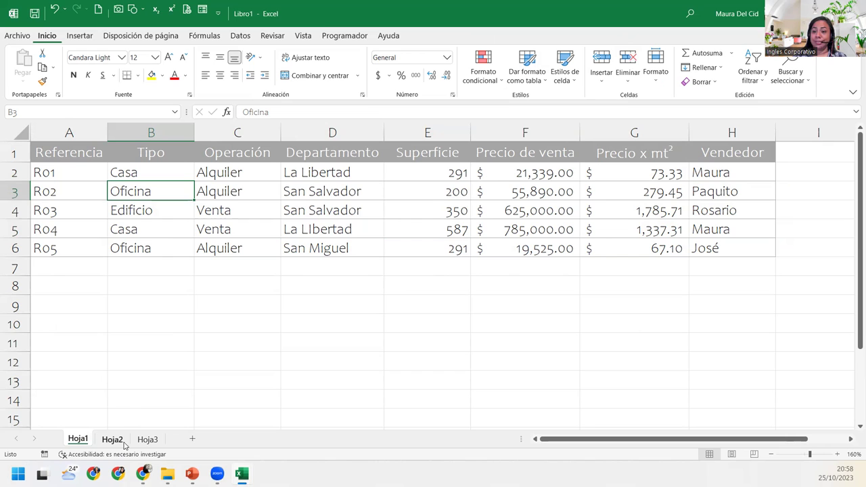
pyautogui.click(112, 440)
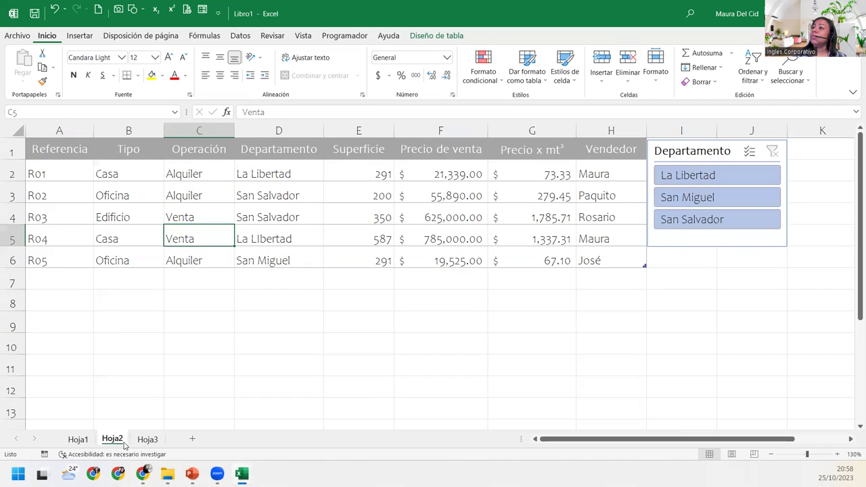
pyautogui.click(128, 186)
pyautogui.click(85, 175)
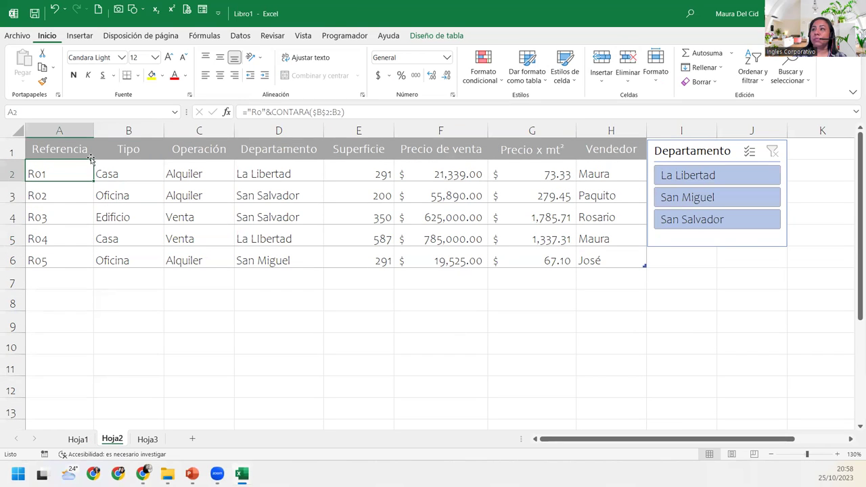
# Add a Total row to the table and remove the total under Vendedor in H7
pyautogui.click(463, 38)
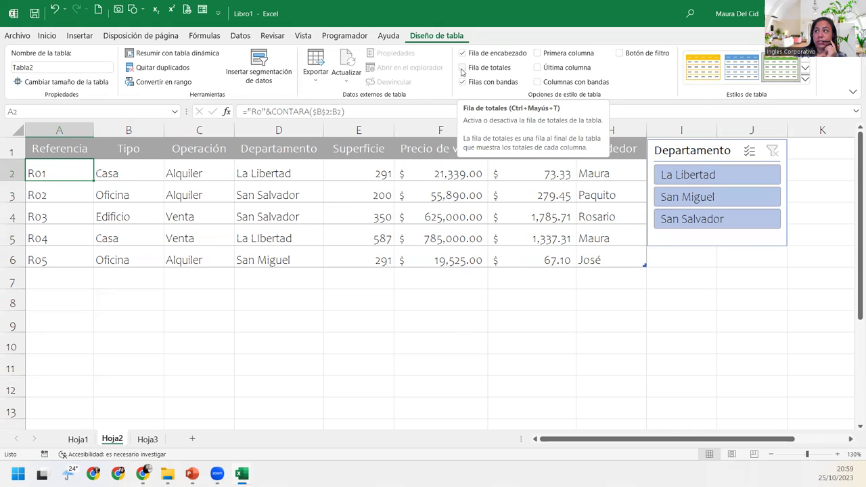
pyautogui.click(462, 68)
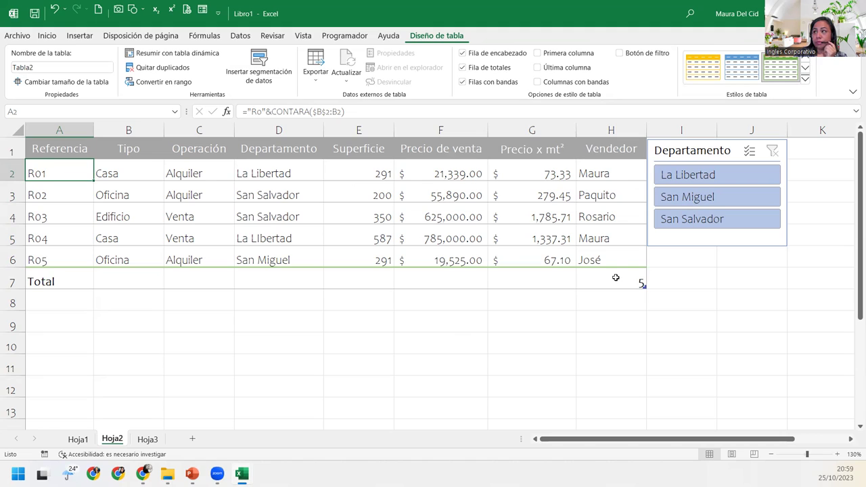
pyautogui.click(616, 277)
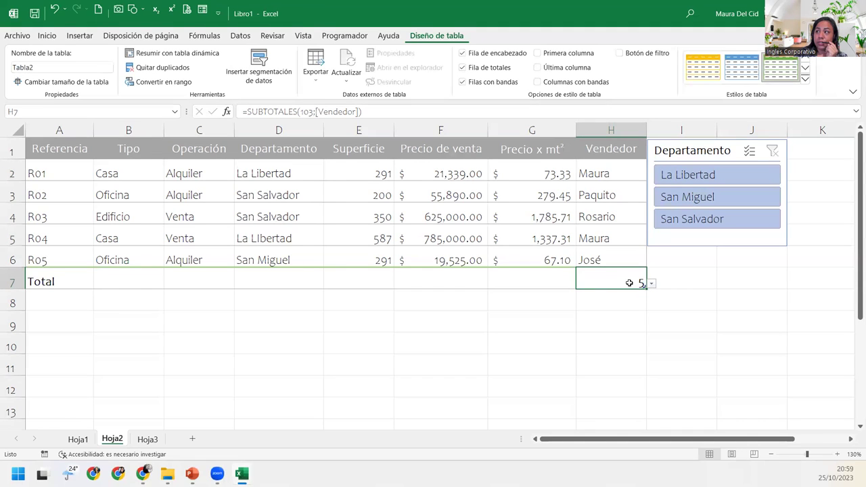
pyautogui.click(649, 285)
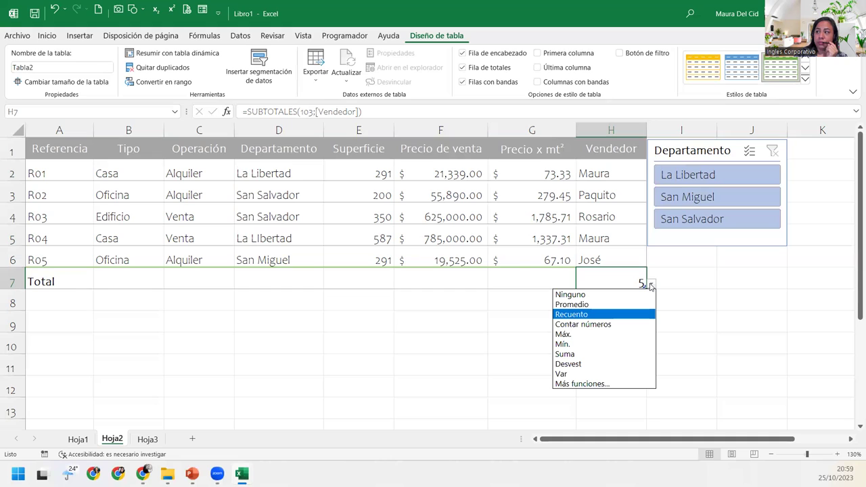
pyautogui.click(599, 315)
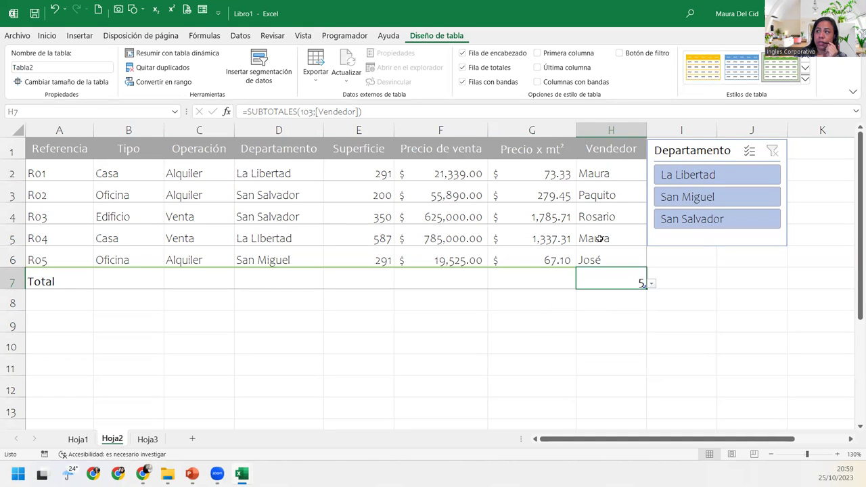
pyautogui.click(650, 284)
pyautogui.click(597, 295)
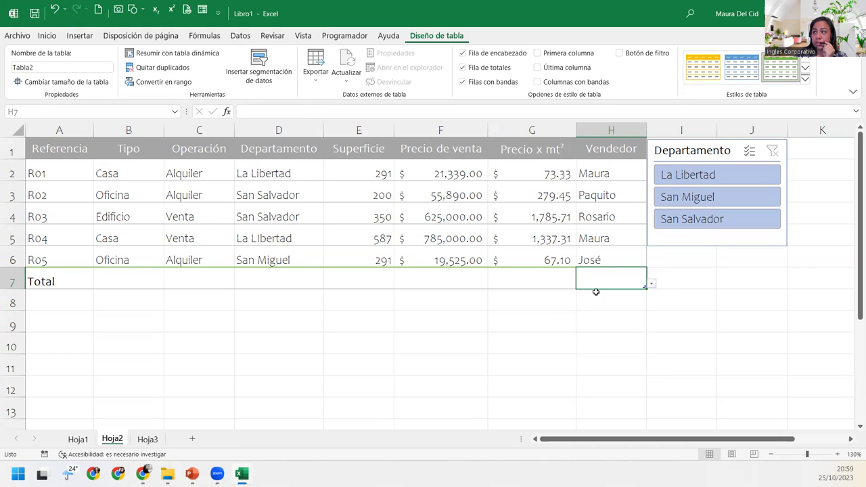
# Adjust the F7 total and set G7 to Promedio, averaging Precio x mt² at $708.58
pyautogui.click(521, 284)
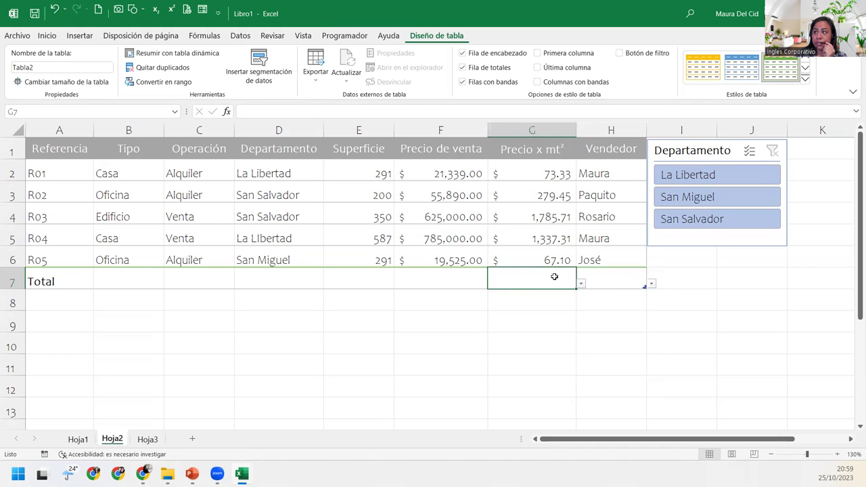
pyautogui.click(473, 278)
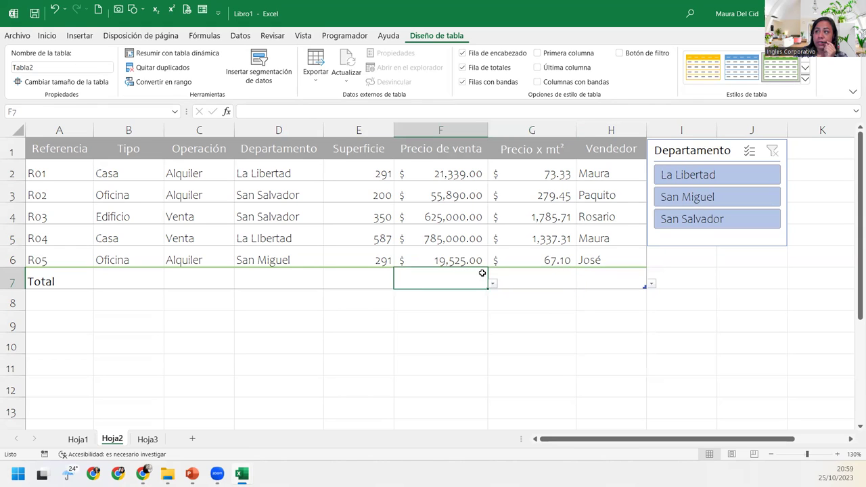
pyautogui.click(491, 285)
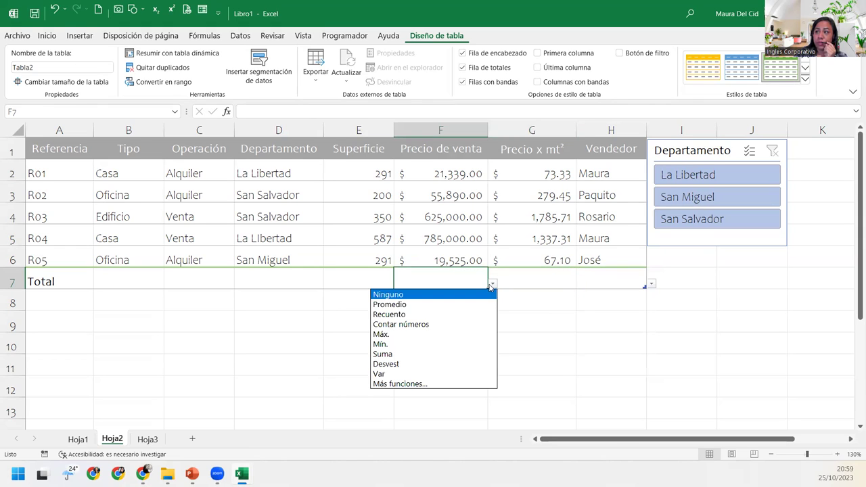
pyautogui.click(425, 304)
pyautogui.click(550, 285)
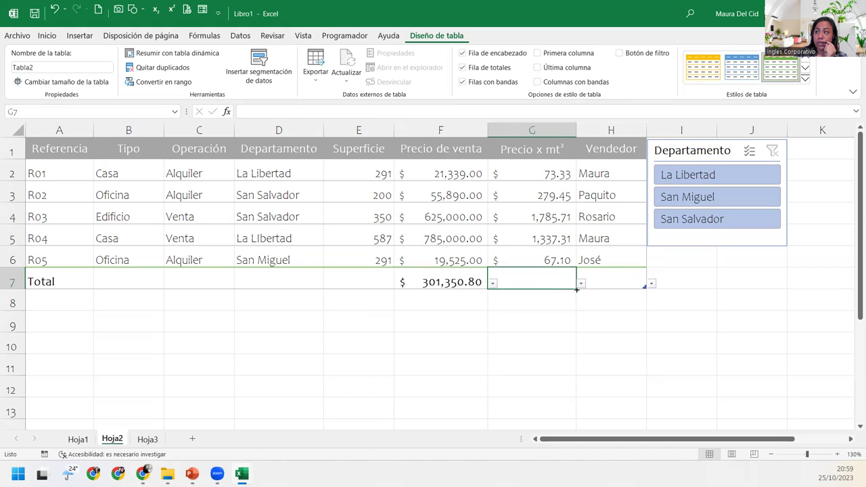
pyautogui.click(580, 285)
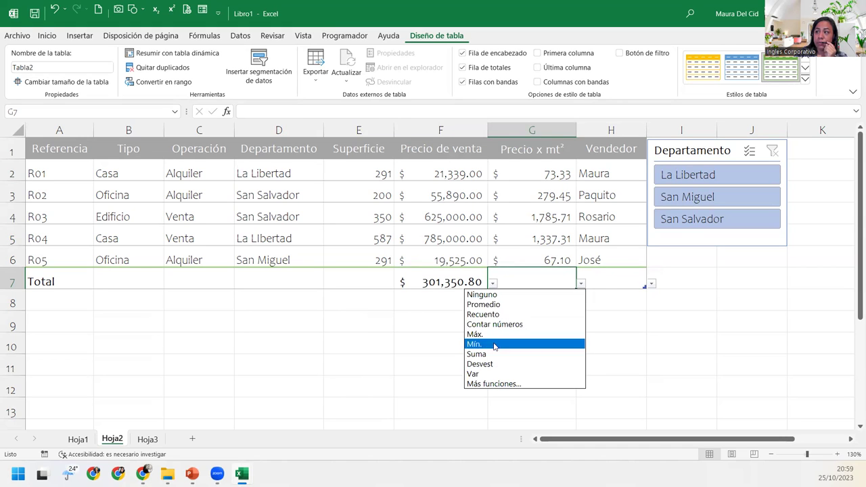
pyautogui.click(504, 304)
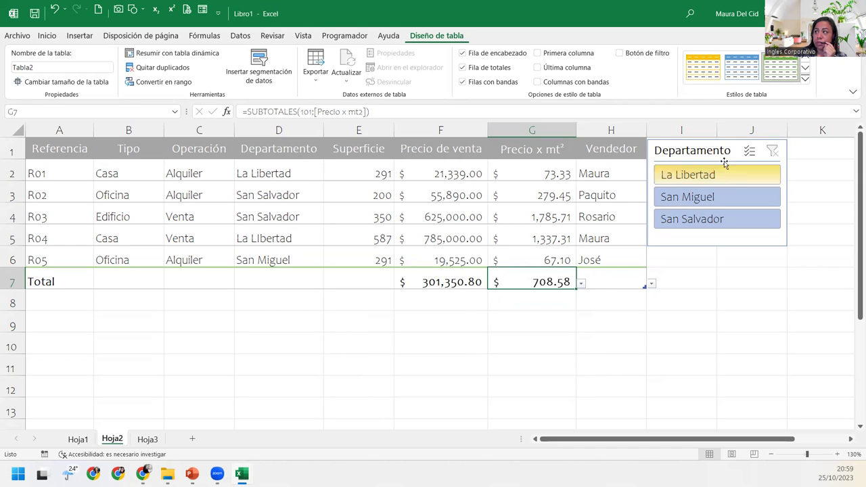
pyautogui.click(696, 152)
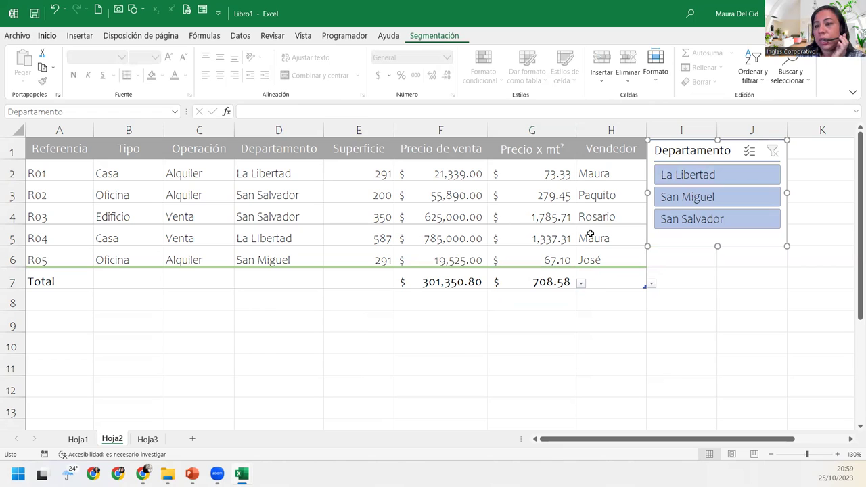
pyautogui.click(694, 175)
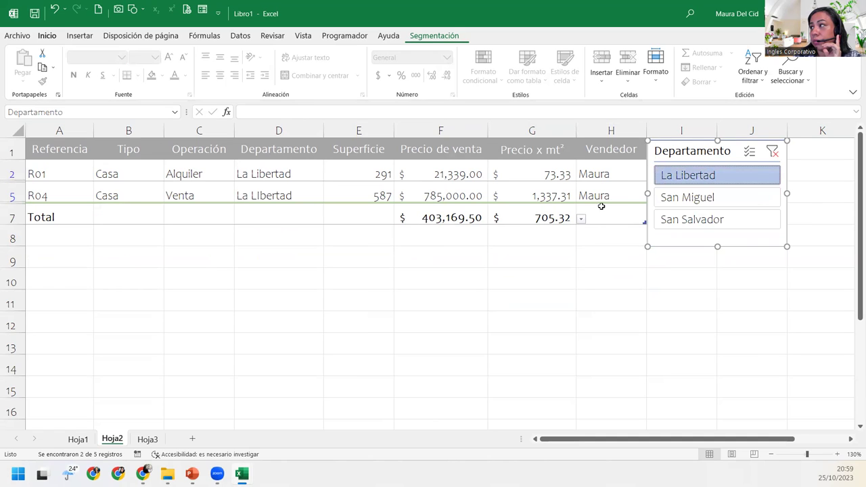
pyautogui.click(688, 202)
pyautogui.click(692, 218)
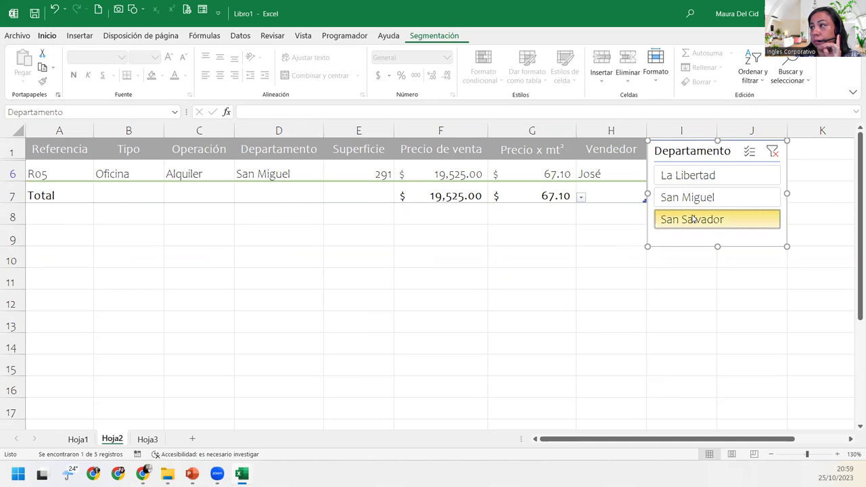
pyautogui.click(686, 177)
pyautogui.click(696, 220)
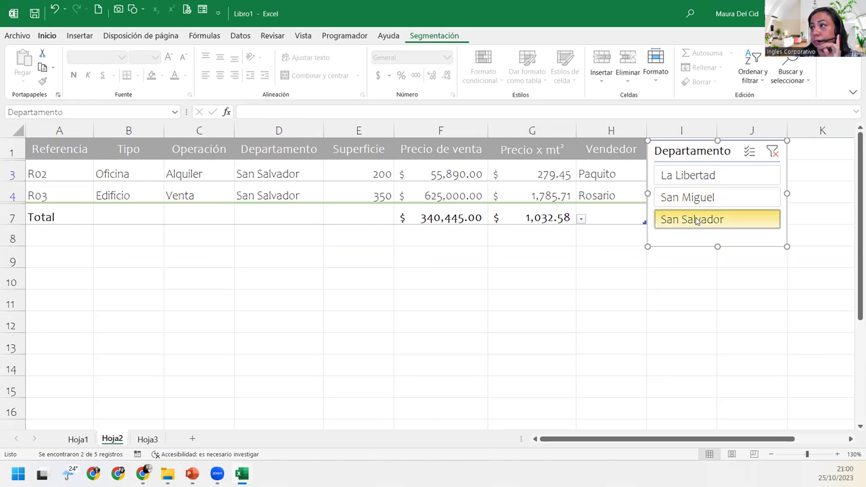
pyautogui.click(690, 199)
pyautogui.click(749, 153)
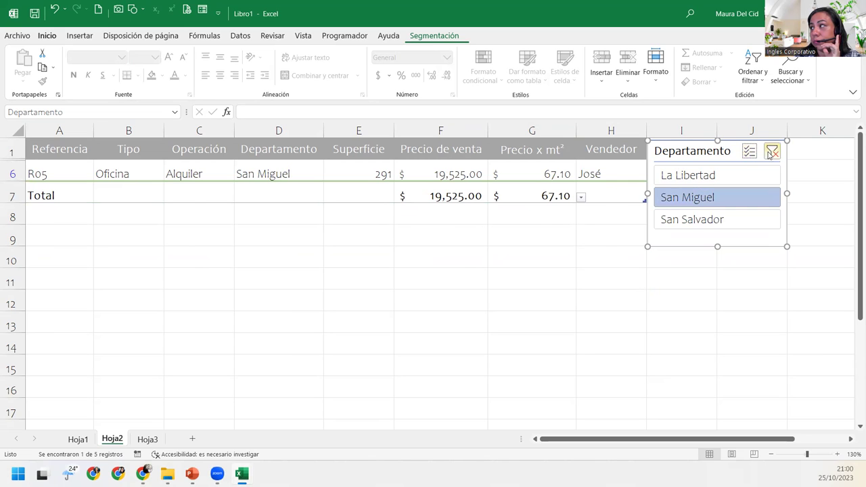
pyautogui.click(772, 152)
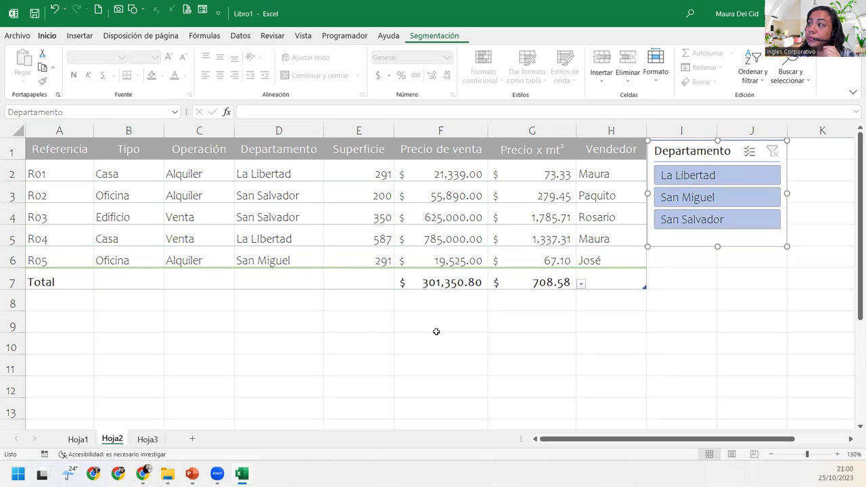
pyautogui.click(355, 321)
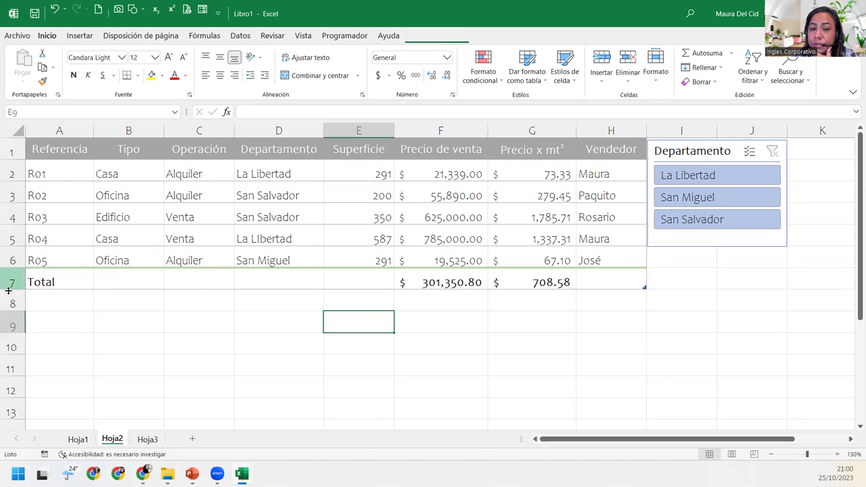
pyautogui.click(682, 157)
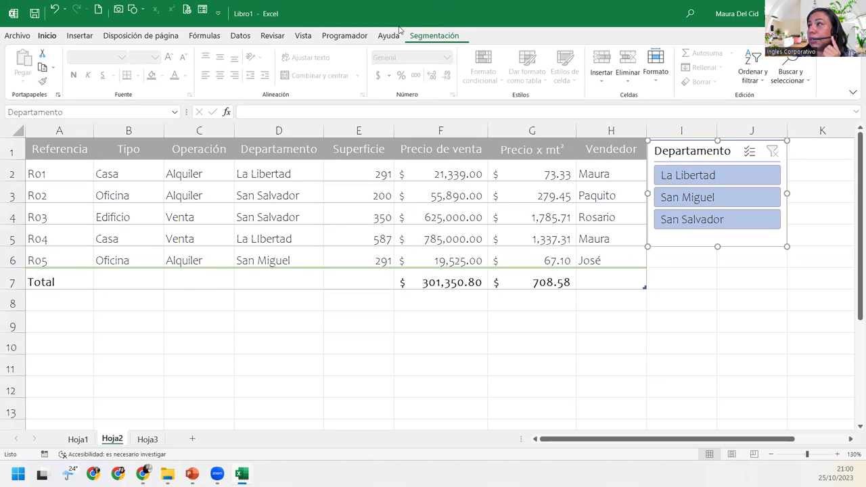
# Give the Departamento slicer the green style and narrow it to 4.36 cm wide
pyautogui.click(418, 38)
pyautogui.click(366, 71)
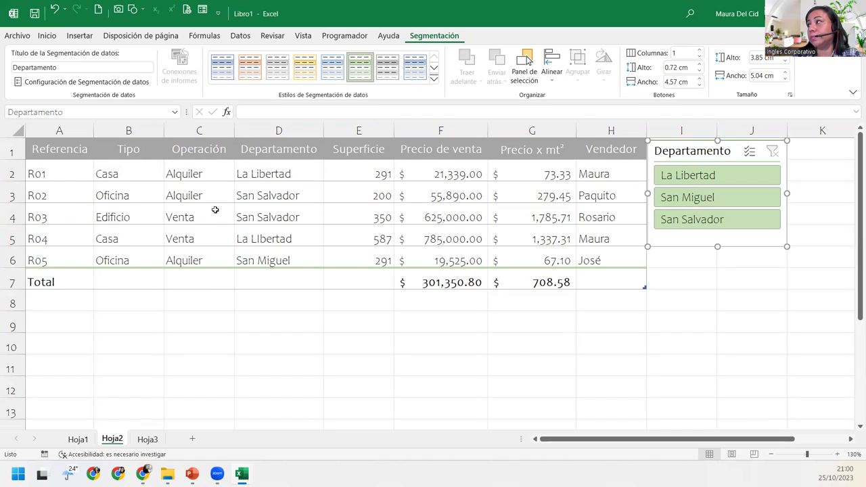
pyautogui.moveTo(661, 151); pyautogui.dragTo(663, 149)
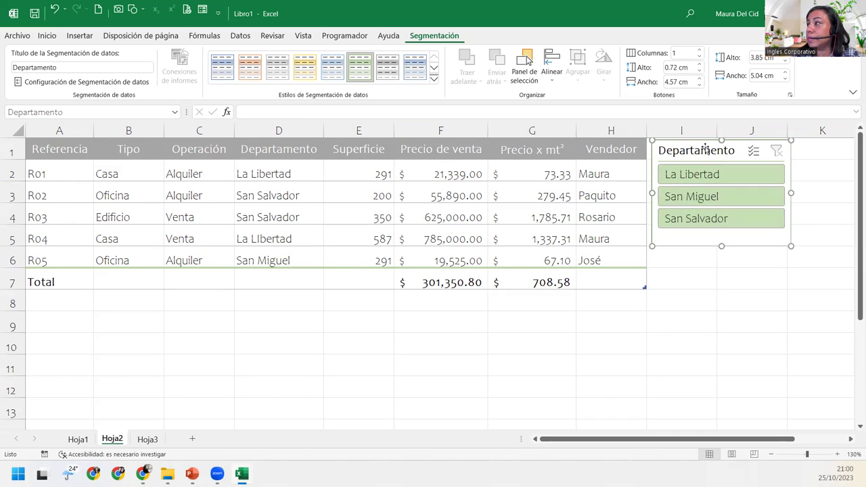
pyautogui.moveTo(791, 193); pyautogui.dragTo(772, 191)
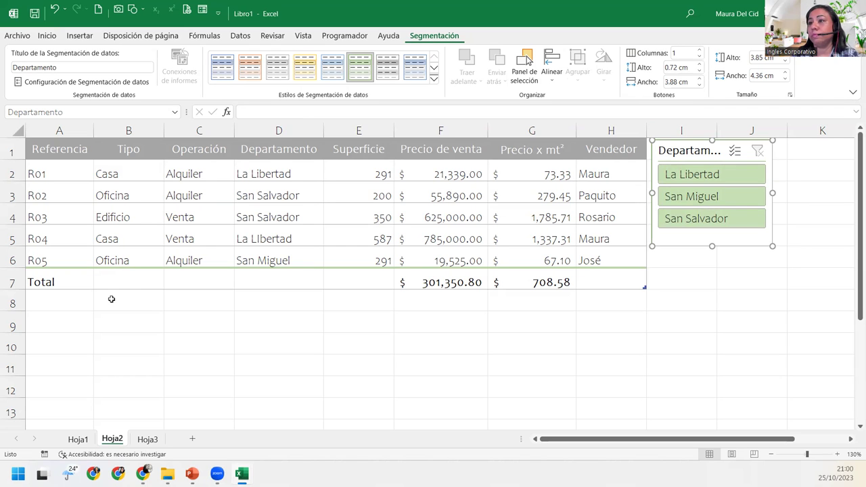
# Enter the author's full name in A8 below the Total row, correcting a typo
pyautogui.click(79, 310)
pyautogui.write('Maura Del Cid')
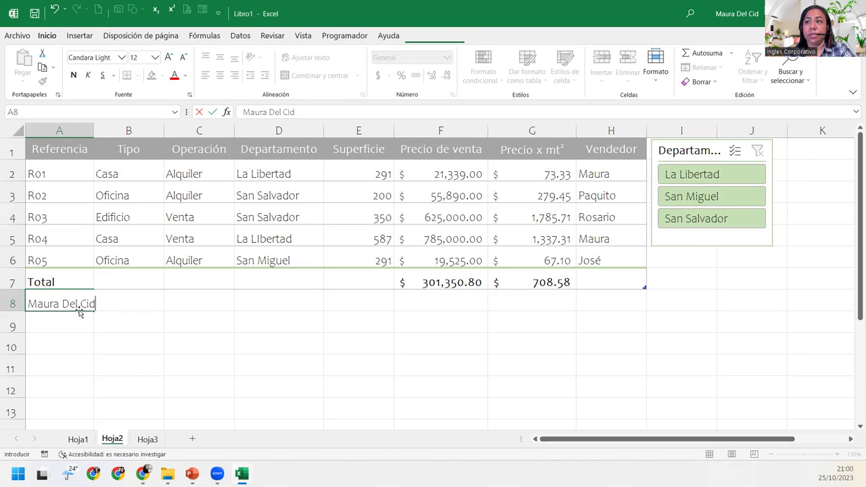
pyautogui.press('Return')
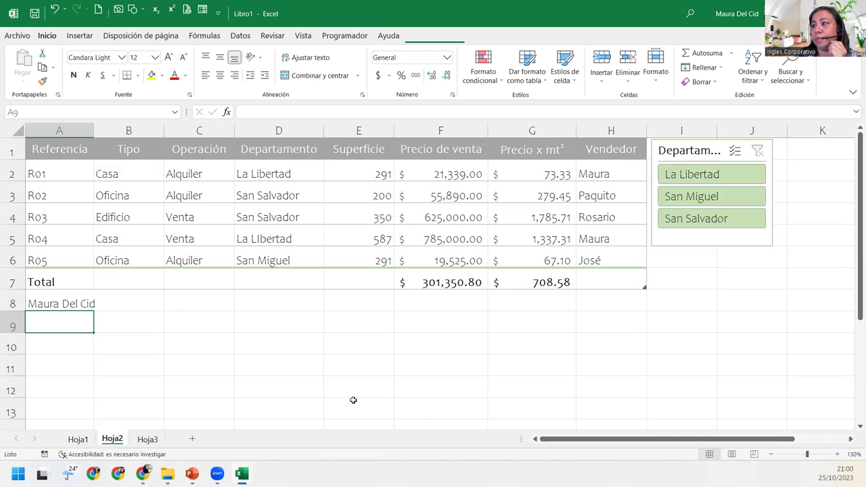
pyautogui.click(353, 401)
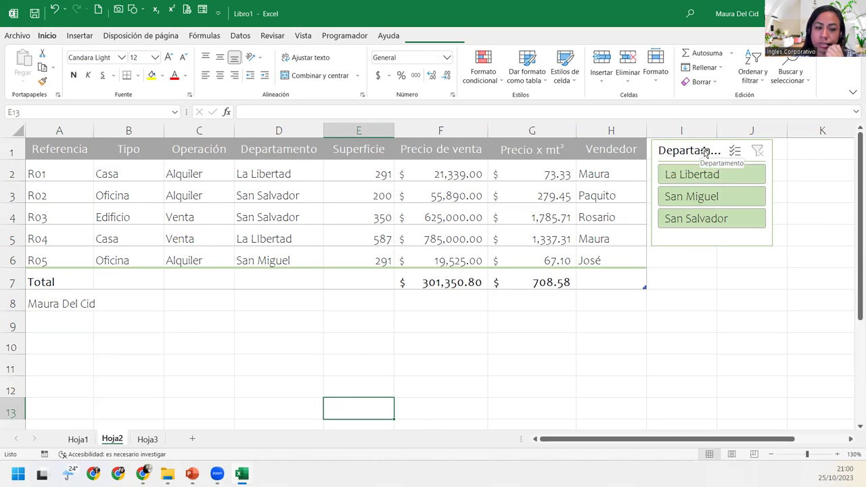
# Drag the Departamento slicer's right edge outward until its full title shows, then deselect it
pyautogui.click(772, 192)
pyautogui.moveTo(772, 192); pyautogui.dragTo(793, 197)
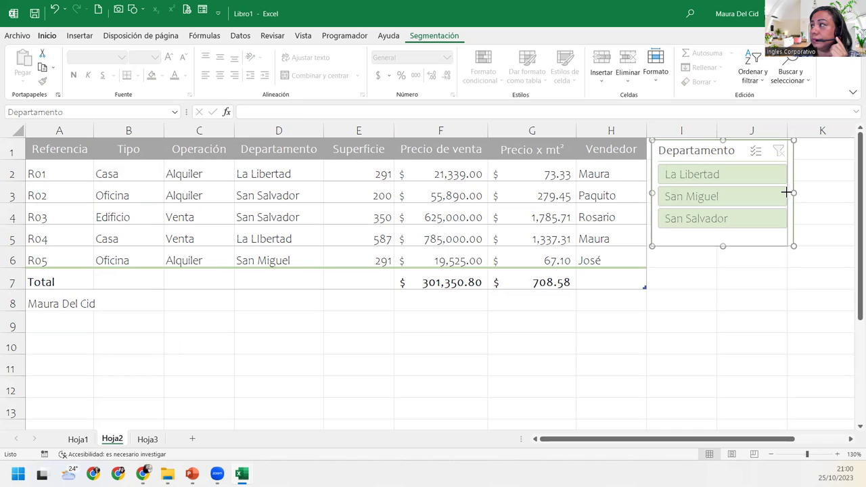
pyautogui.moveTo(786, 192); pyautogui.dragTo(780, 193)
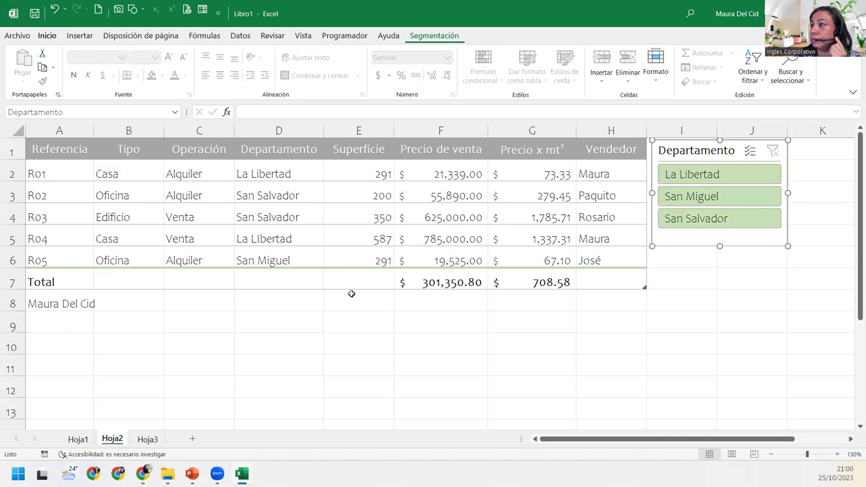
pyautogui.click(241, 214)
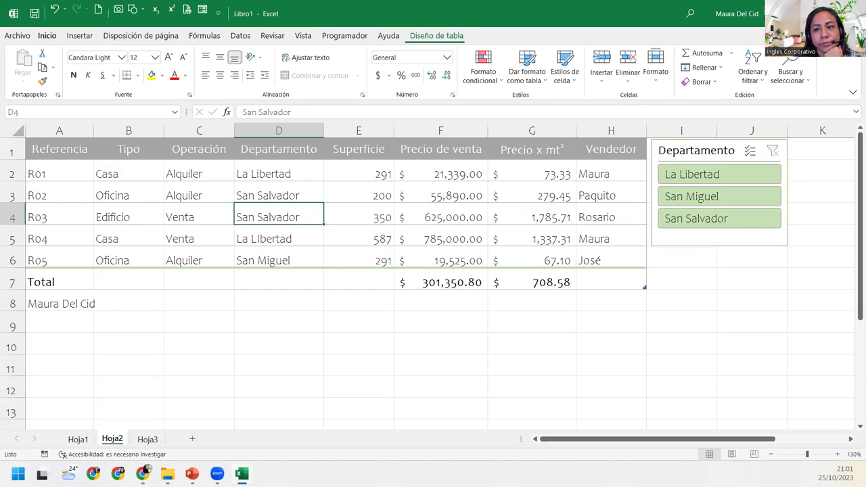
pyautogui.hotkey('alt', 'Tab')
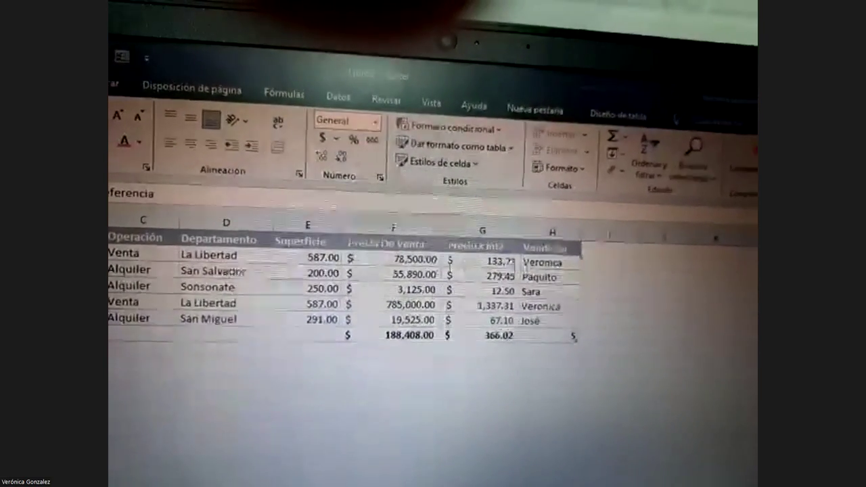
# Watch the participant's camera feed showing their Departamento slicer listing four departments
pyautogui.click(571, 336)
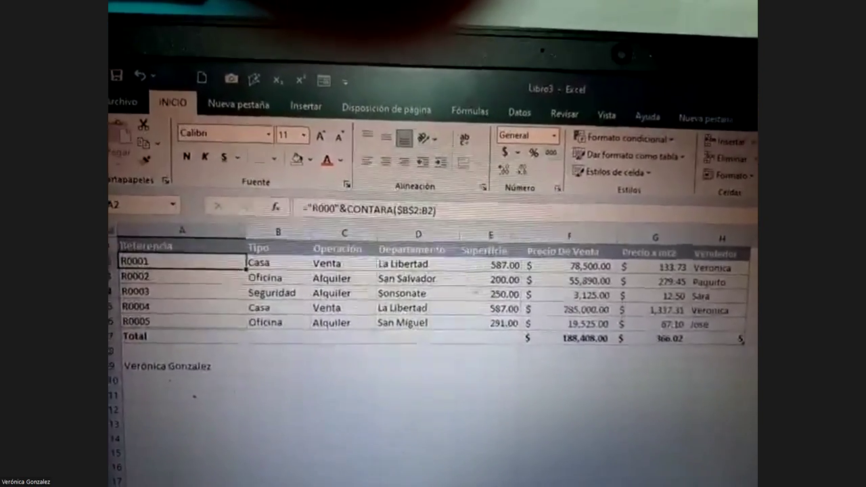
pyautogui.click(750, 115)
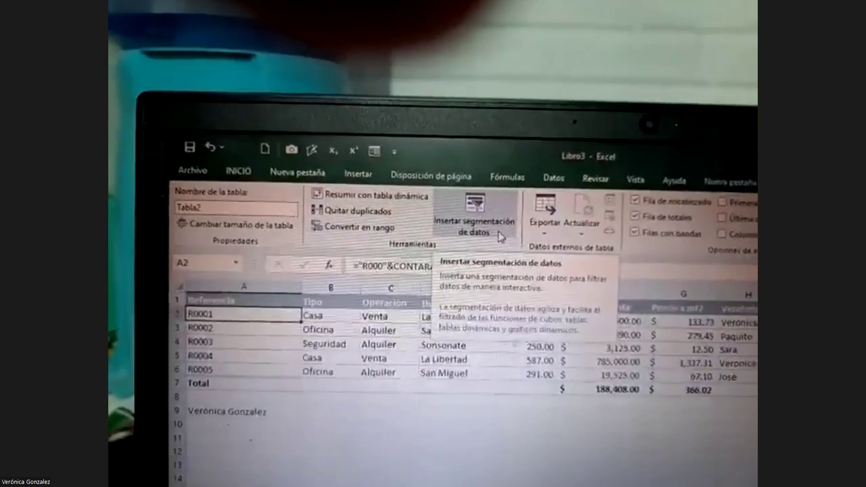
pyautogui.click(495, 234)
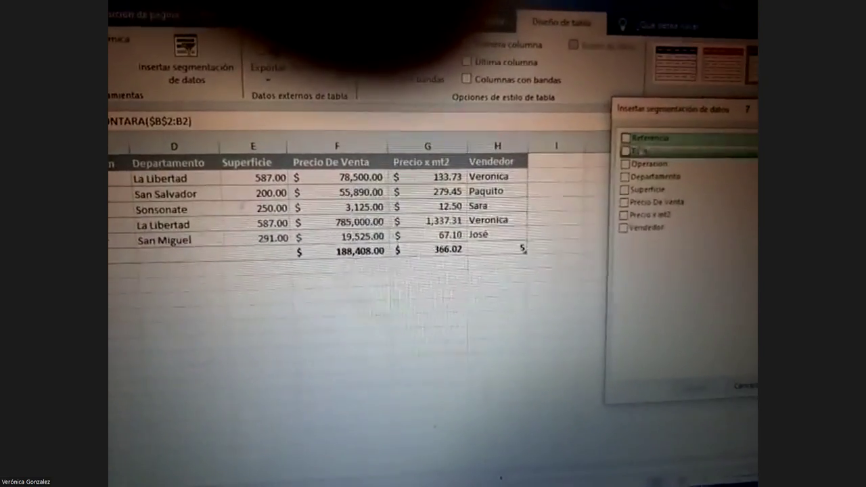
pyautogui.click(629, 182)
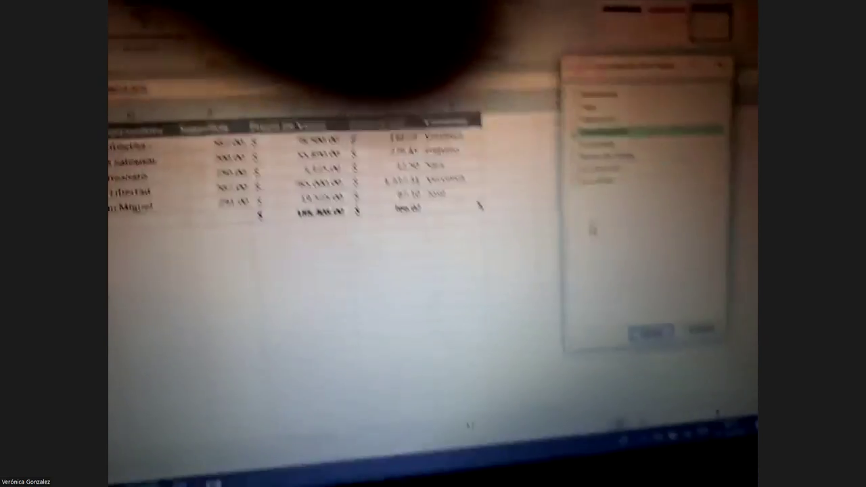
pyautogui.click(629, 314)
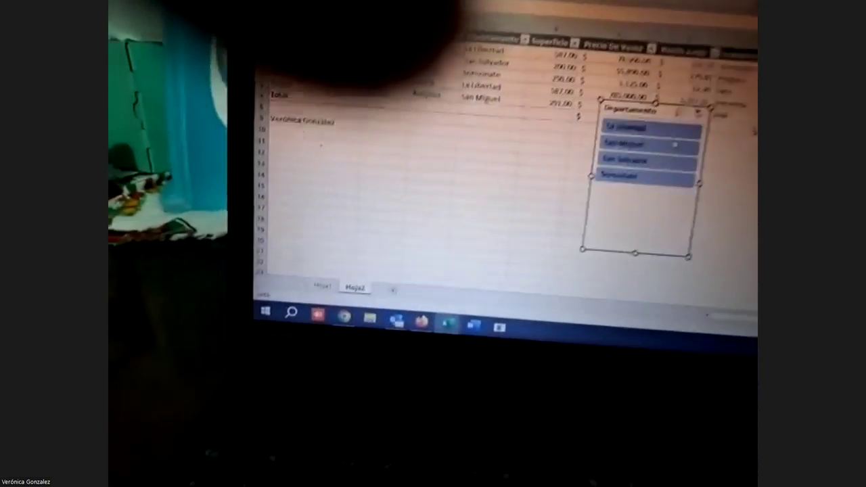
pyautogui.click(646, 193)
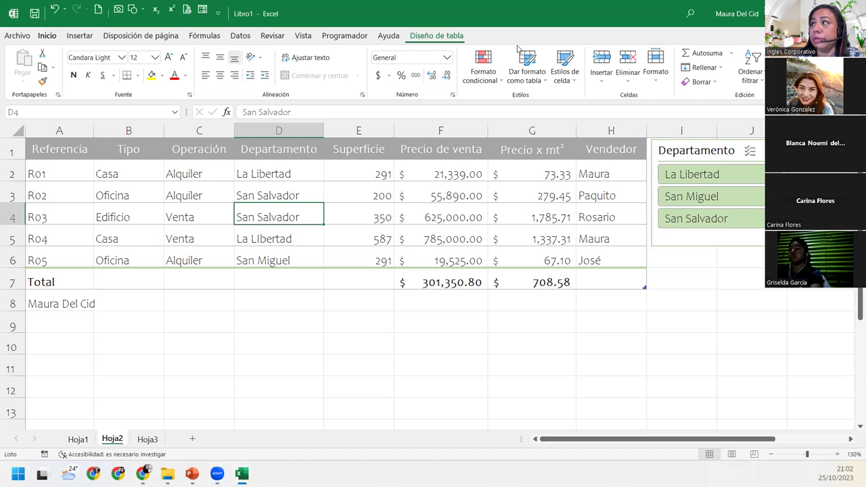
pyautogui.click(459, 36)
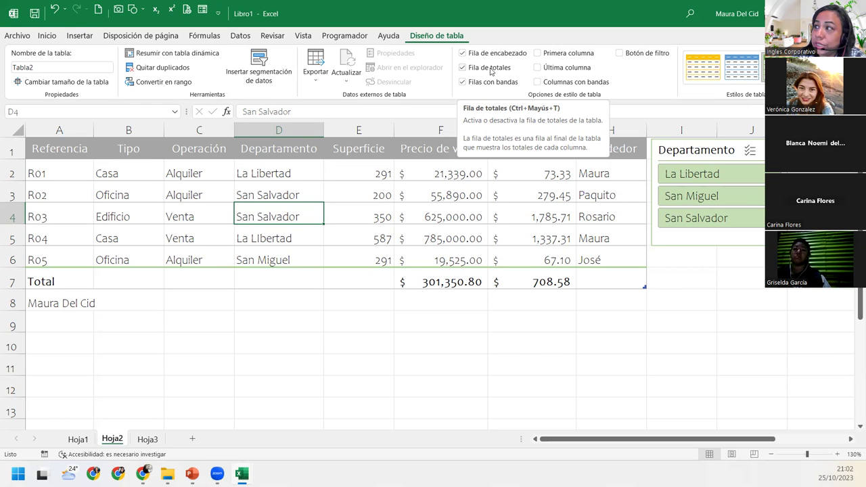
pyautogui.click(621, 278)
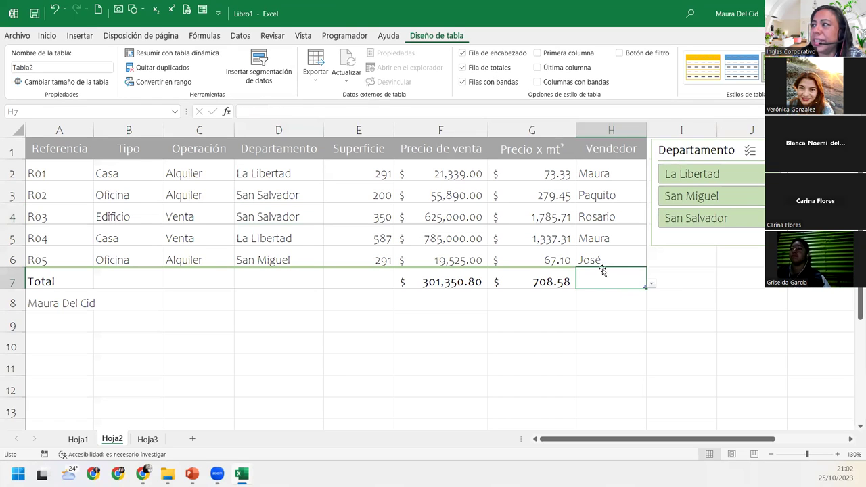
pyautogui.click(652, 284)
pyautogui.click(608, 313)
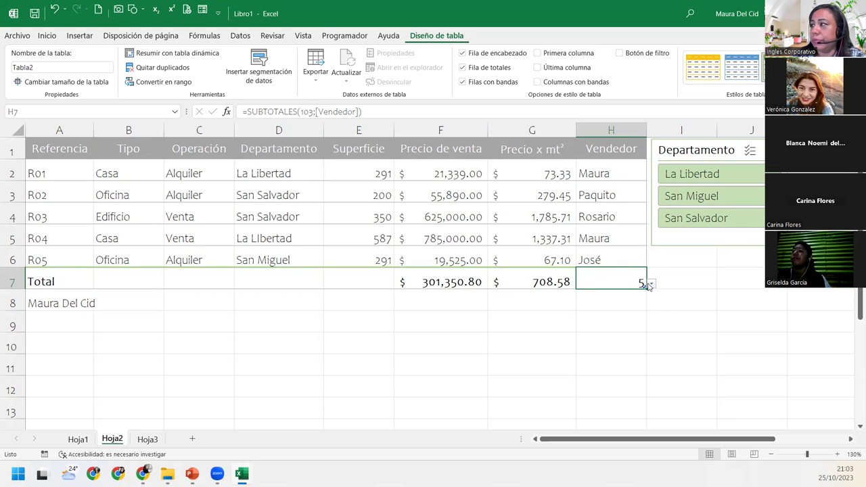
pyautogui.click(650, 283)
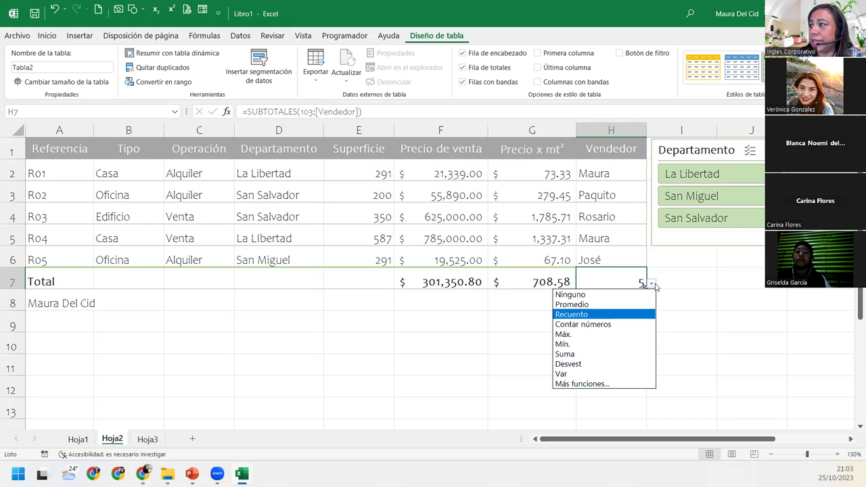
pyautogui.click(613, 295)
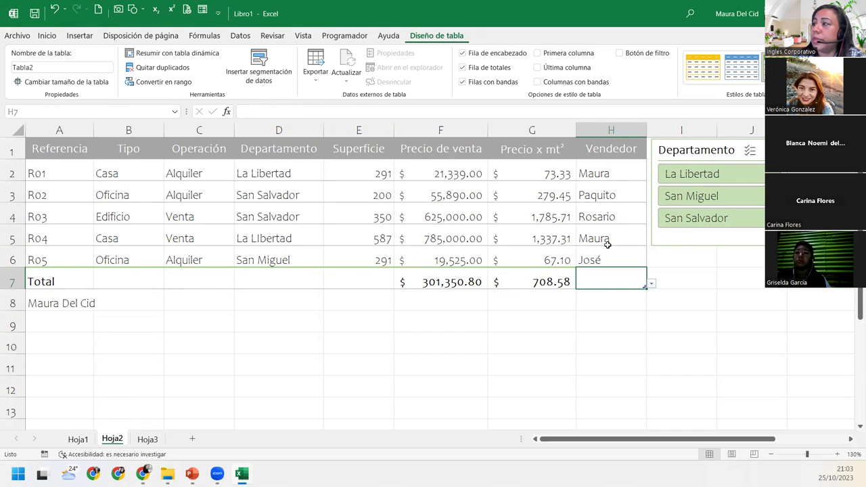
pyautogui.click(545, 279)
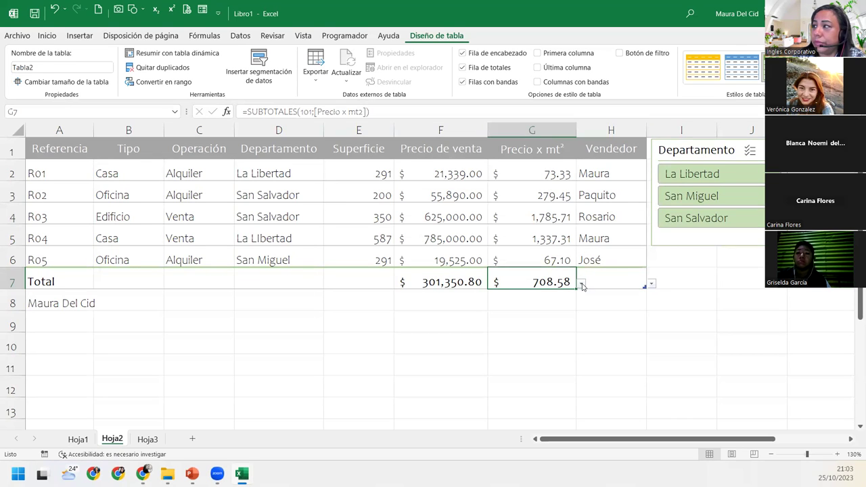
pyautogui.click(581, 284)
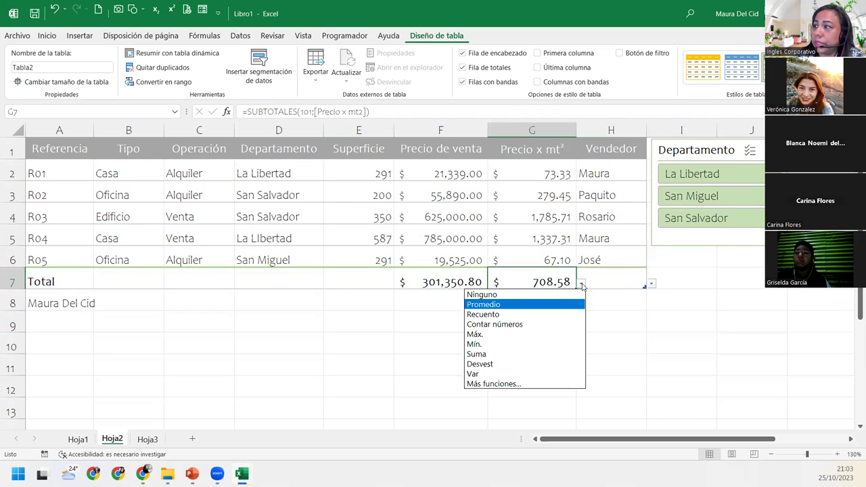
pyautogui.click(532, 308)
pyautogui.click(473, 283)
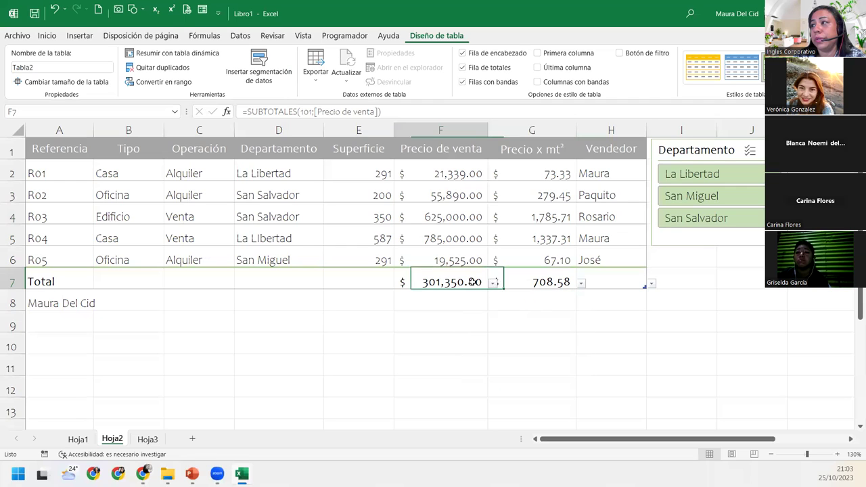
pyautogui.click(494, 283)
pyautogui.click(494, 284)
pyautogui.click(284, 303)
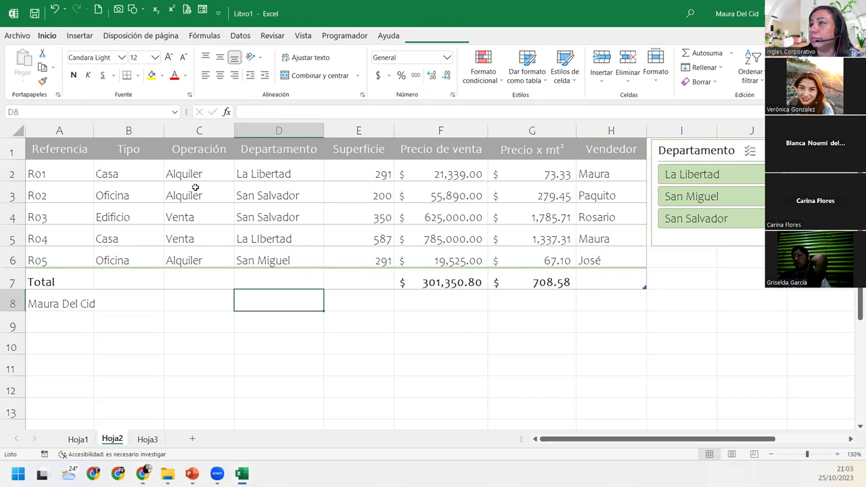
# Use Save As to browse to Inglés Corporativo > EXB-01-8-9-PM-10-2023 > Prácticas
pyautogui.click(26, 35)
pyautogui.click(54, 184)
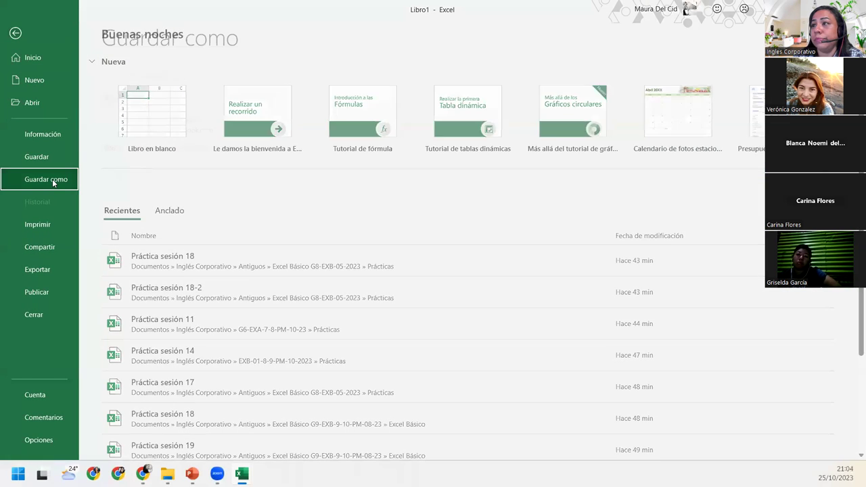
pyautogui.click(227, 230)
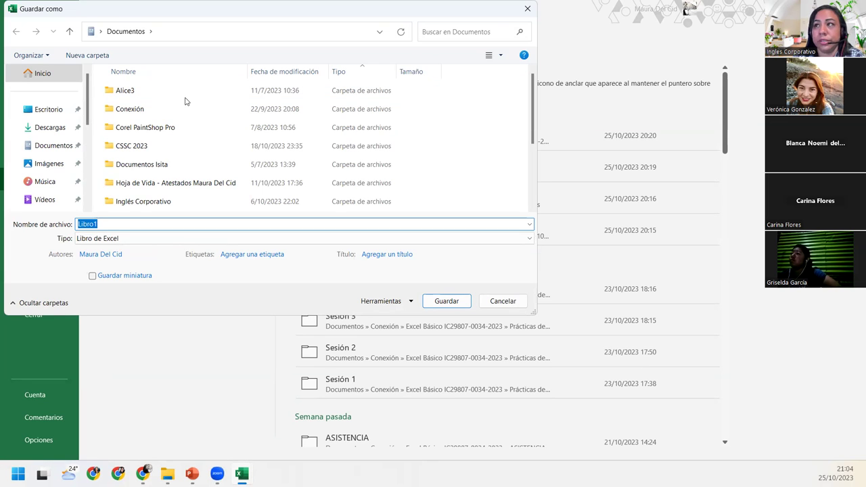
pyautogui.doubleClick(159, 200)
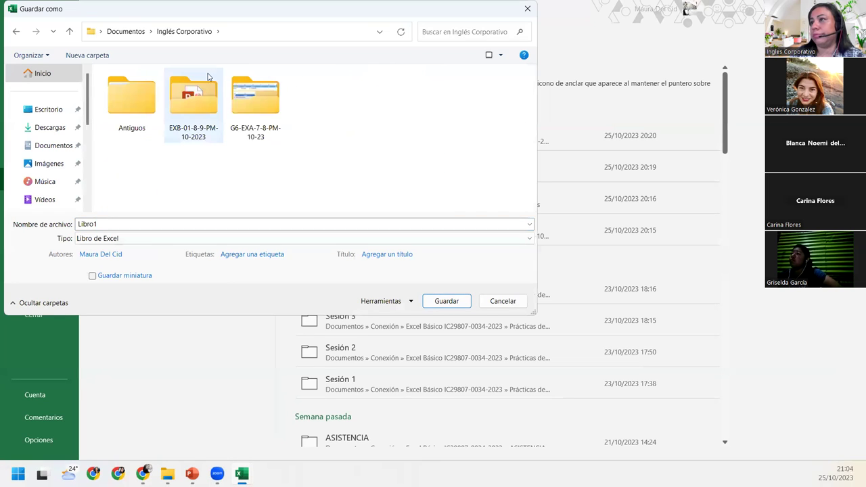
pyautogui.doubleClick(211, 97)
pyautogui.doubleClick(165, 97)
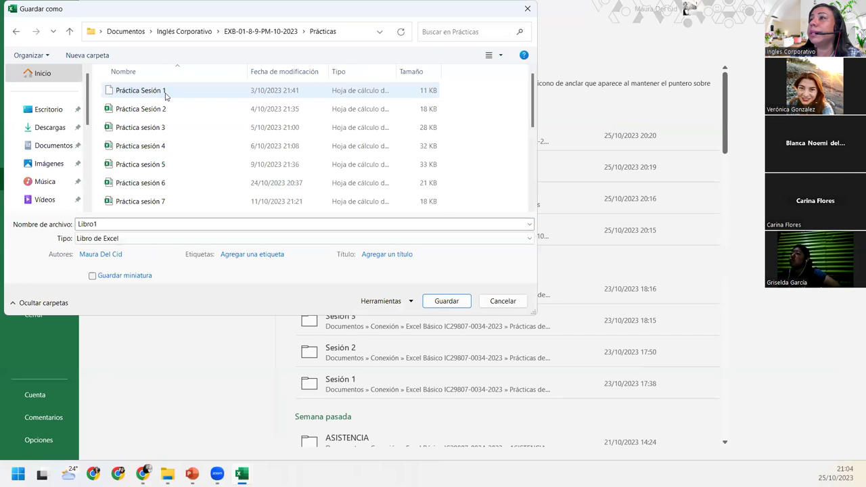
pyautogui.scroll(-5, 174, 196)
# Save the workbook there as 'Práctica sesión 15'
pyautogui.click(165, 150)
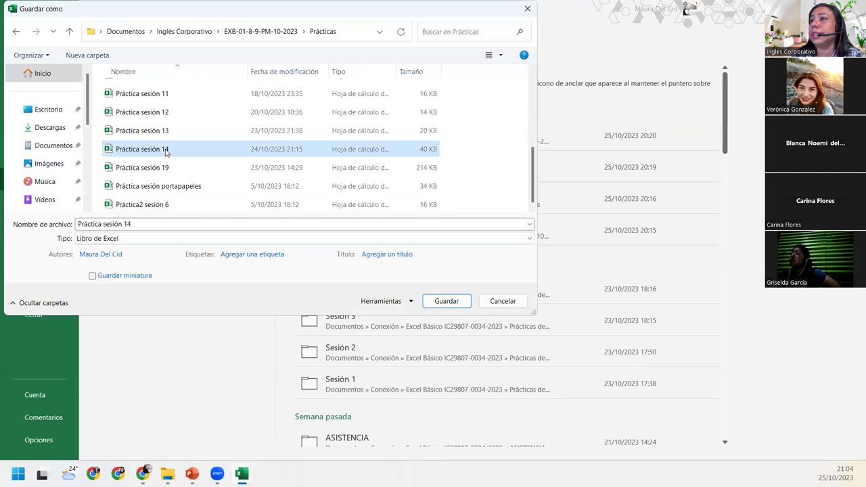
pyautogui.click(143, 225)
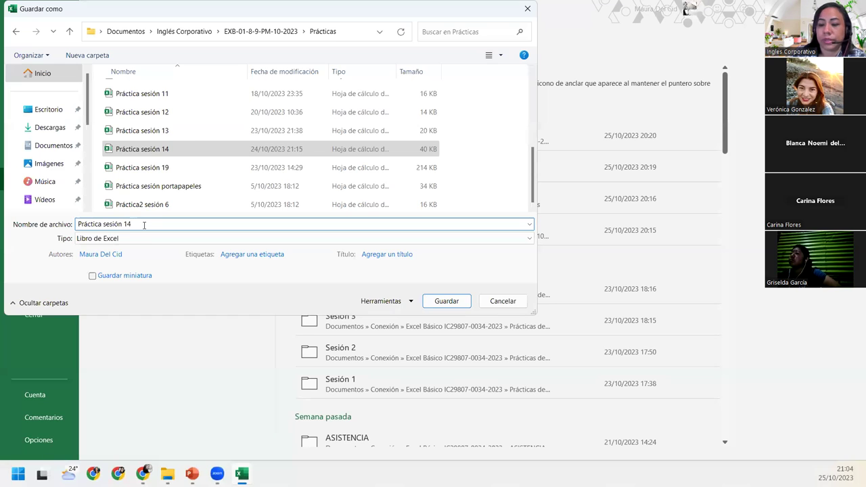
pyautogui.press('BackSpace')
pyautogui.write('5')
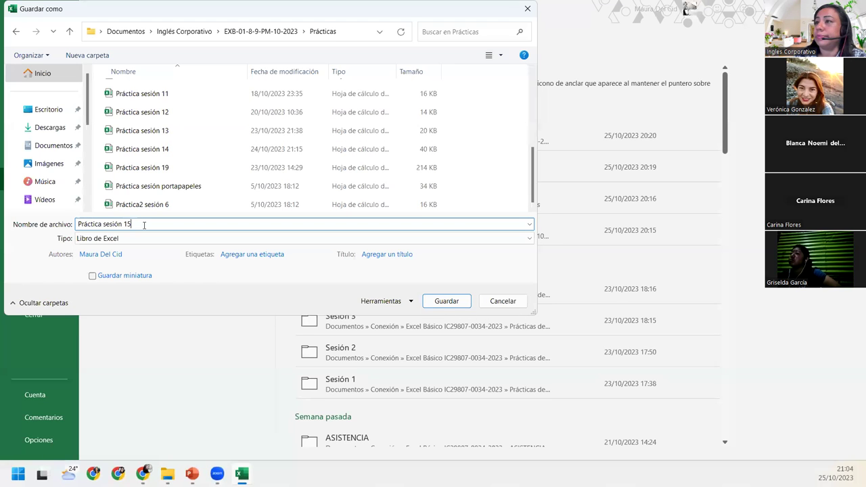
pyautogui.click(454, 304)
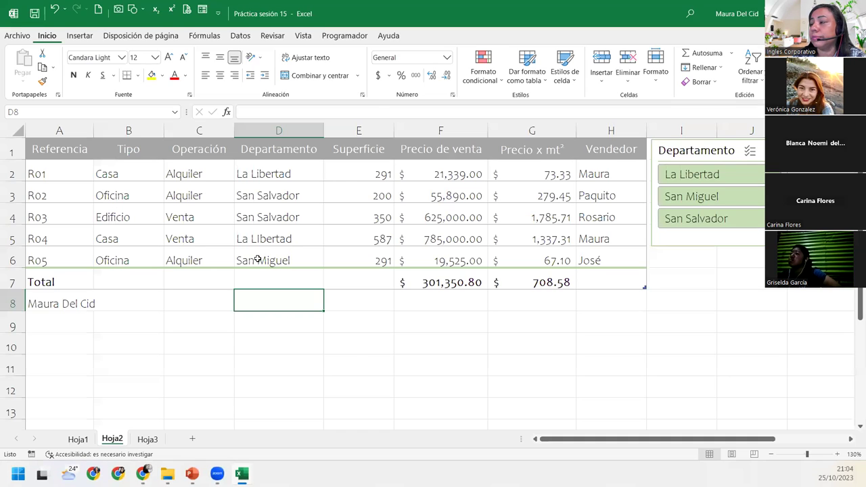
pyautogui.click(120, 164)
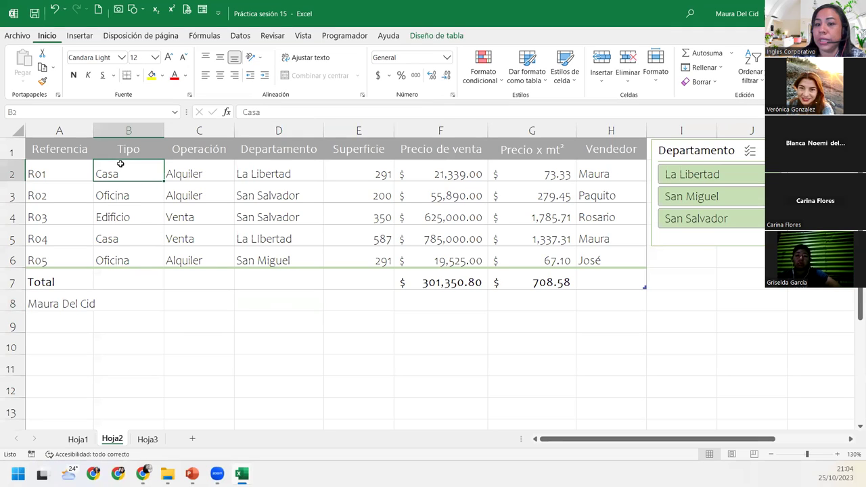